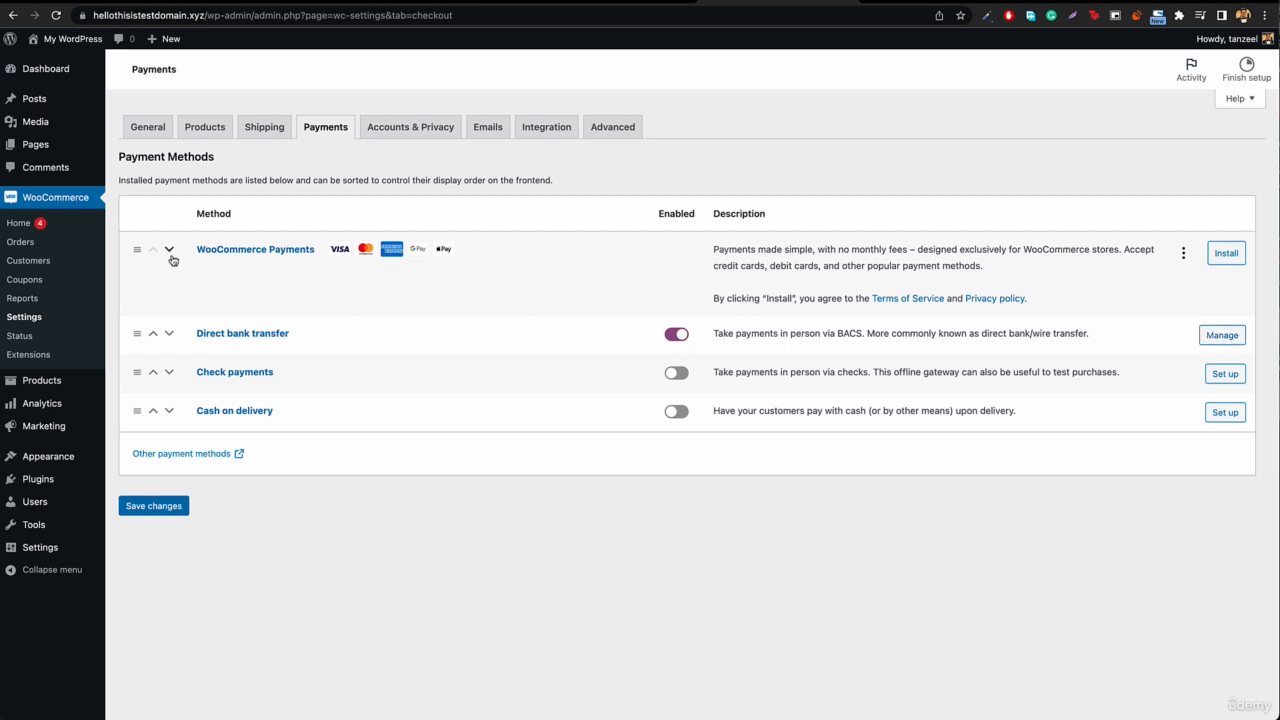
Step: Dismiss the WooCommerce Payments suggestion from the payment methods and open the Direct bank transfer settings
left_click(1184, 255)
left_click(1137, 292)
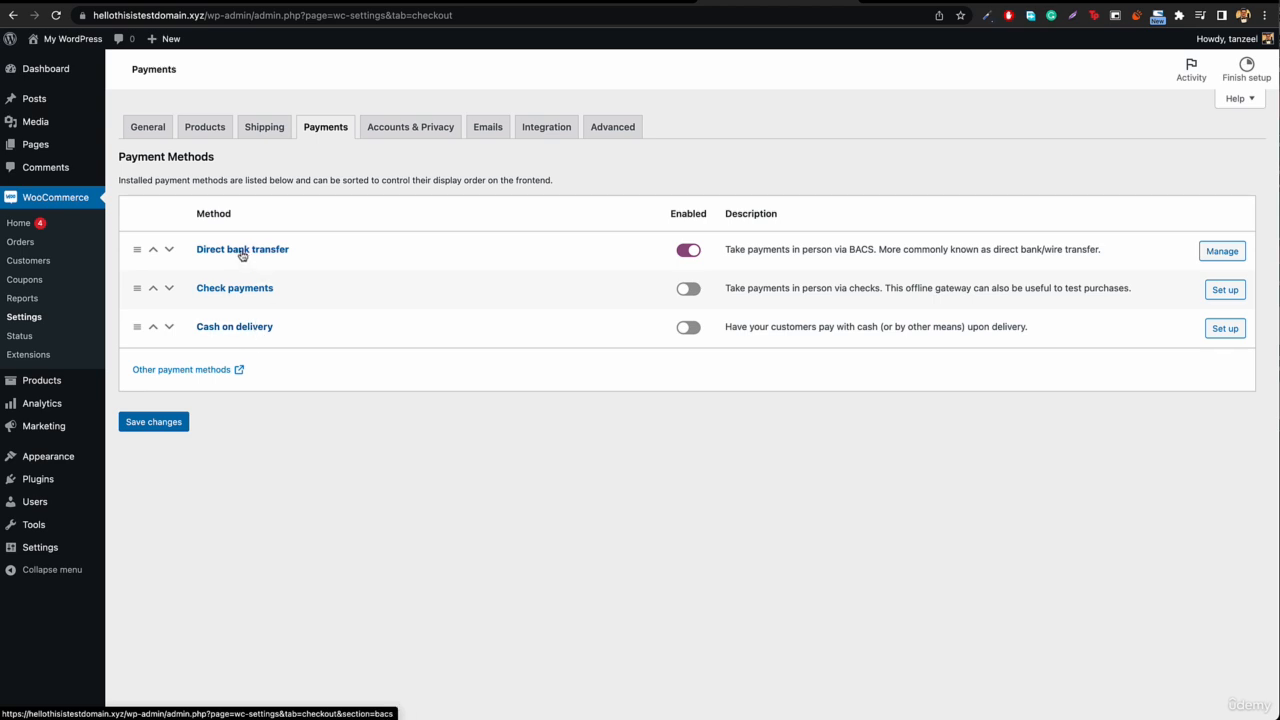
left_click(1222, 256)
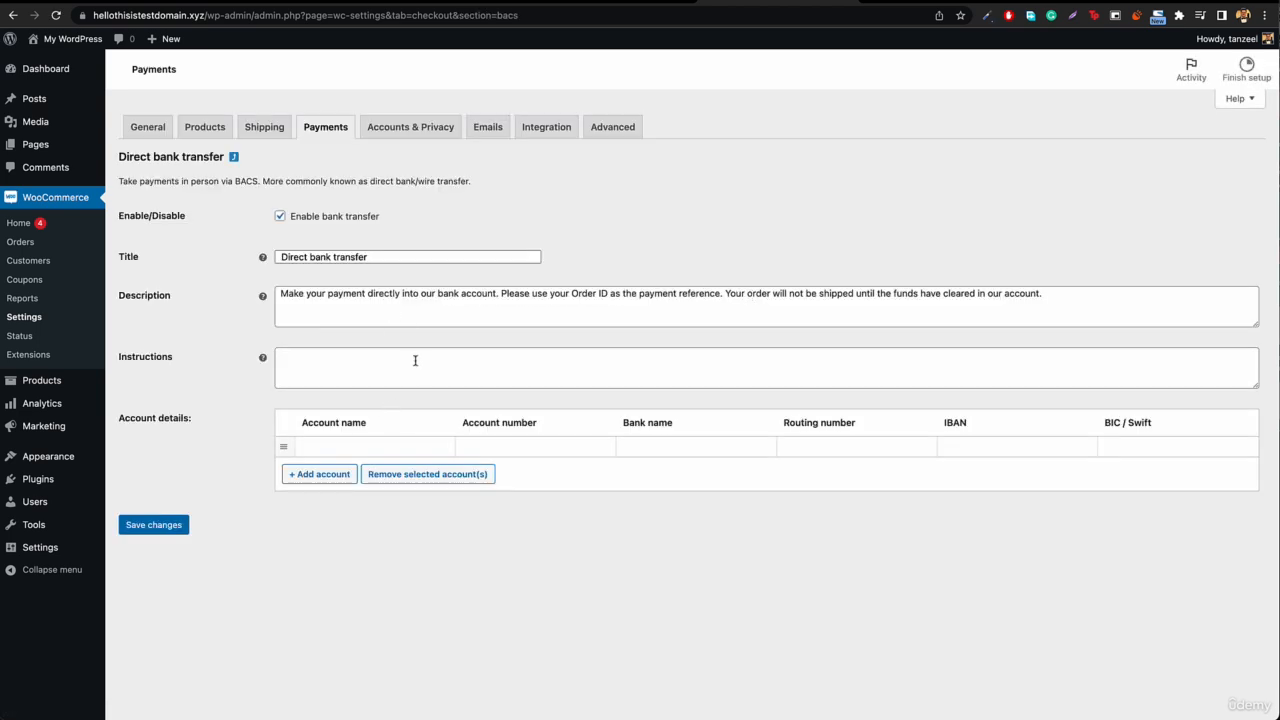
Step: Fill in the bank transfer account details with account name Xyz, the account number and bank name US BANK
left_click(359, 447)
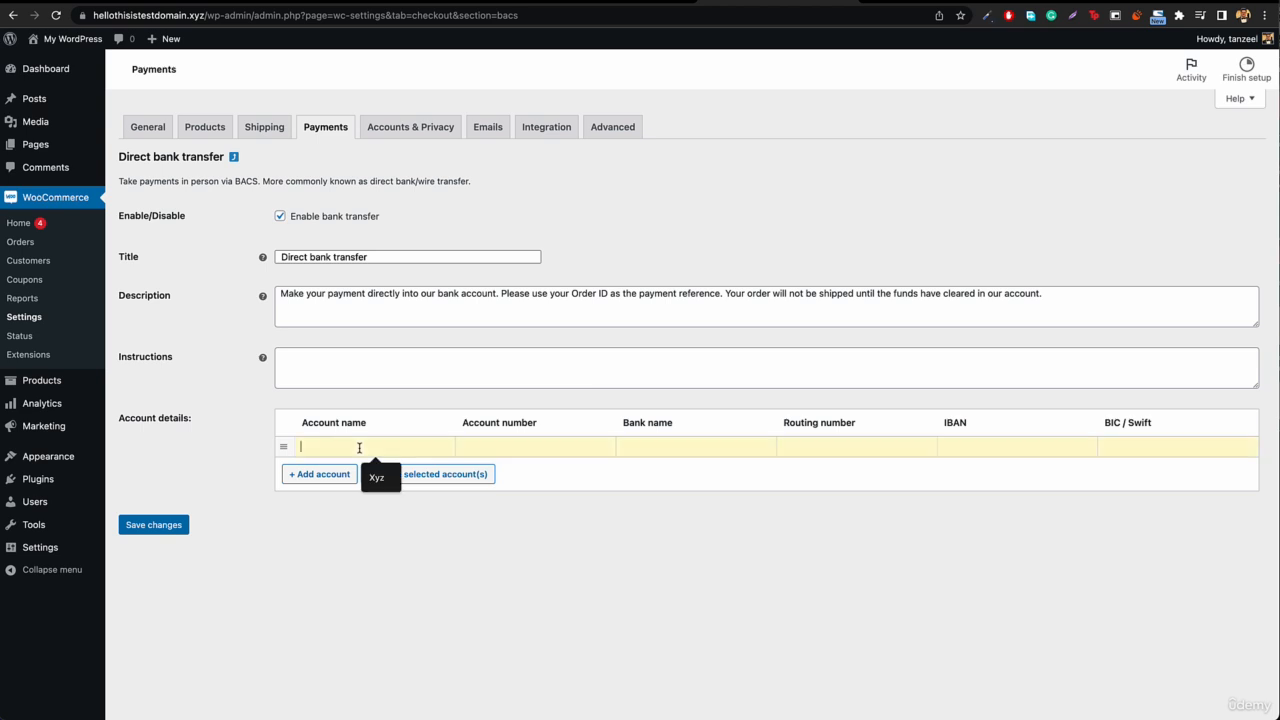
left_click(380, 477)
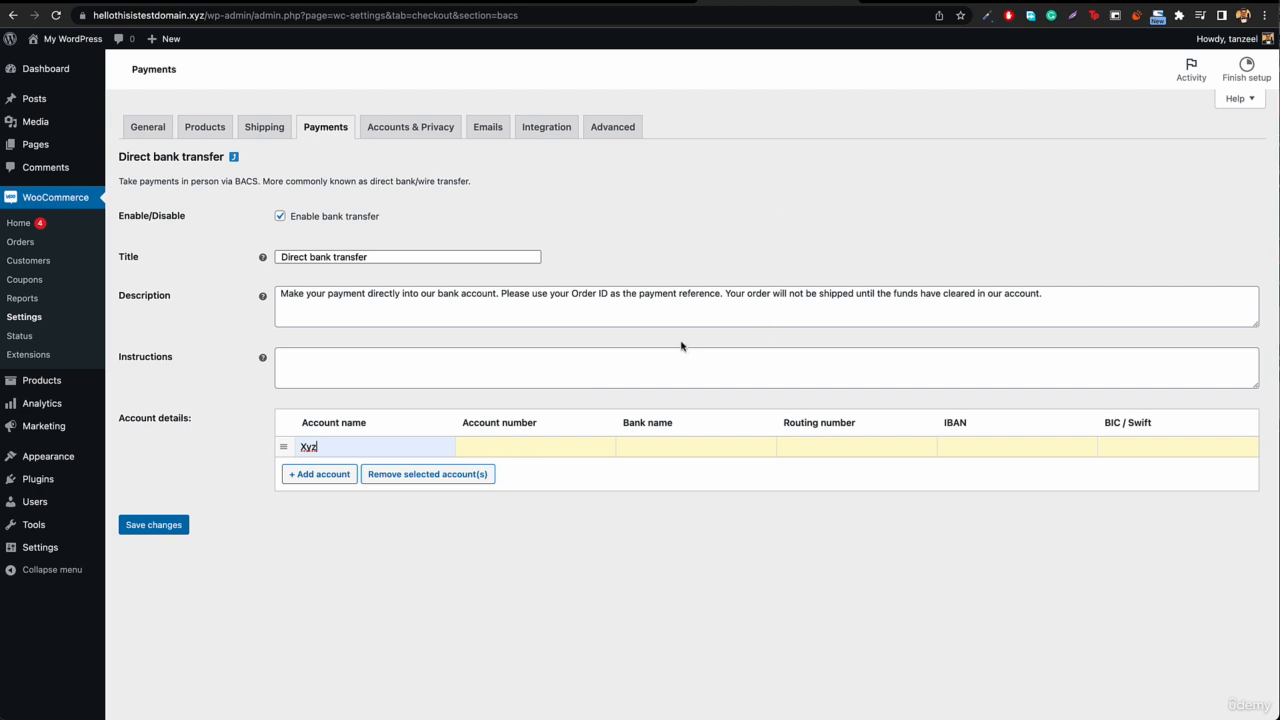
left_click(549, 451)
left_click(550, 472)
left_click(673, 450)
left_click(703, 479)
Step: Enter the account's routing number, IBAN and BIC / Swift code, and save the bank transfer settings
left_click(827, 452)
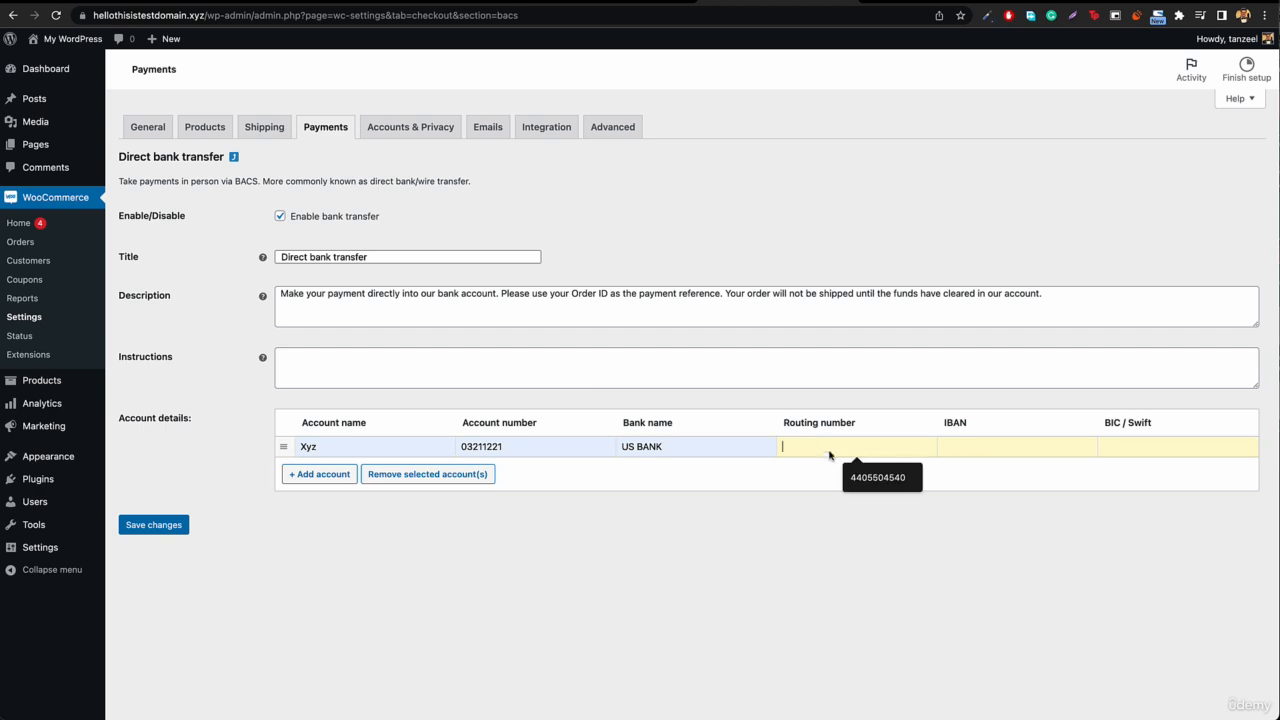
left_click(870, 478)
left_click(1000, 447)
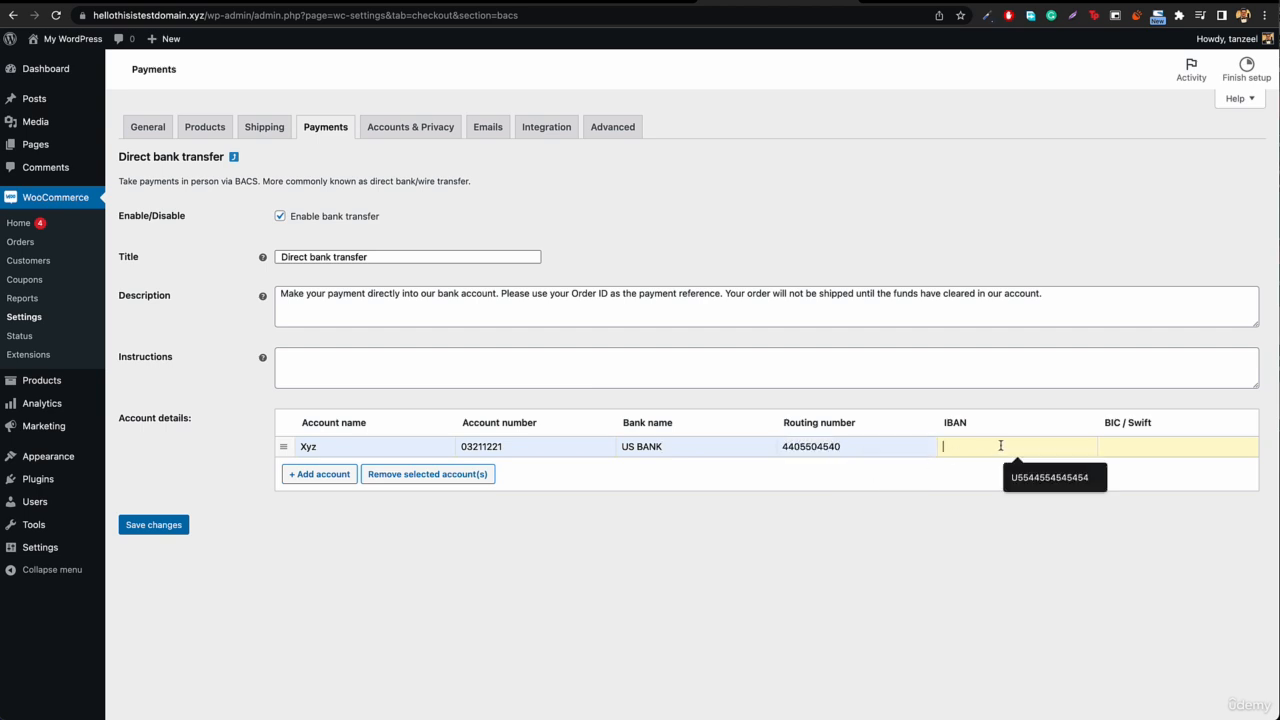
left_click(1059, 490)
left_click(1145, 446)
left_click(1165, 477)
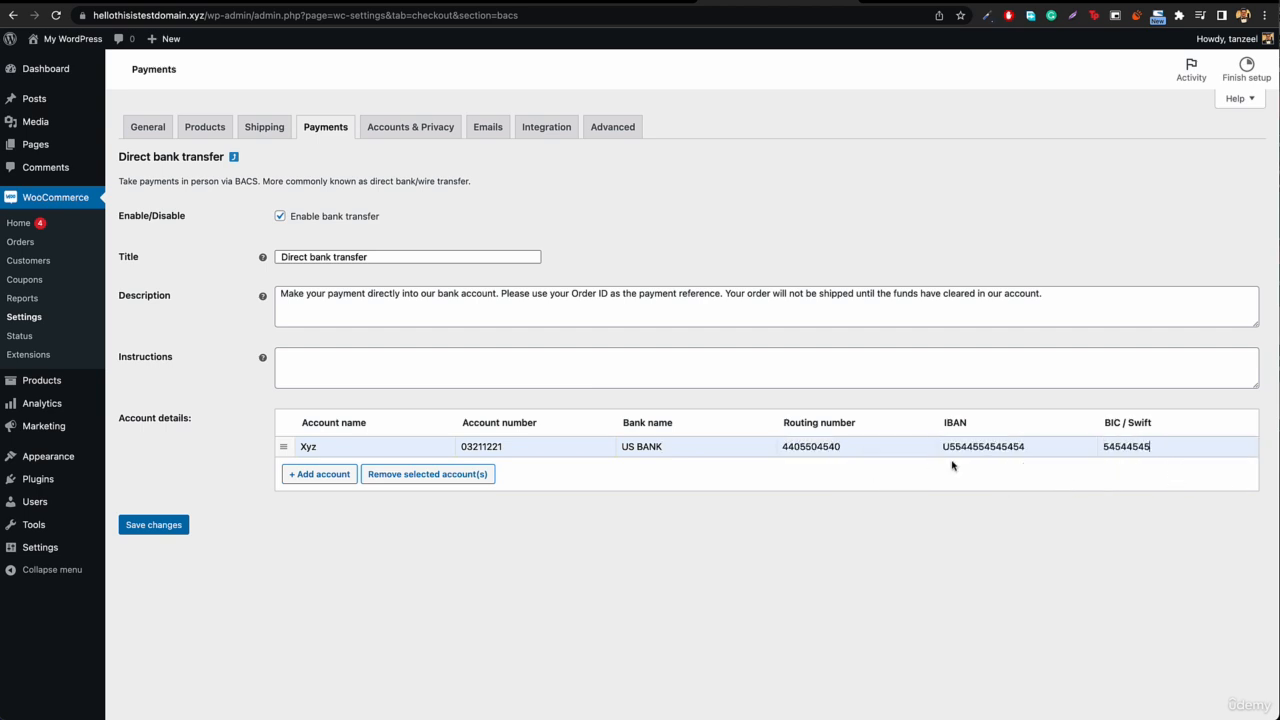
left_click(150, 532)
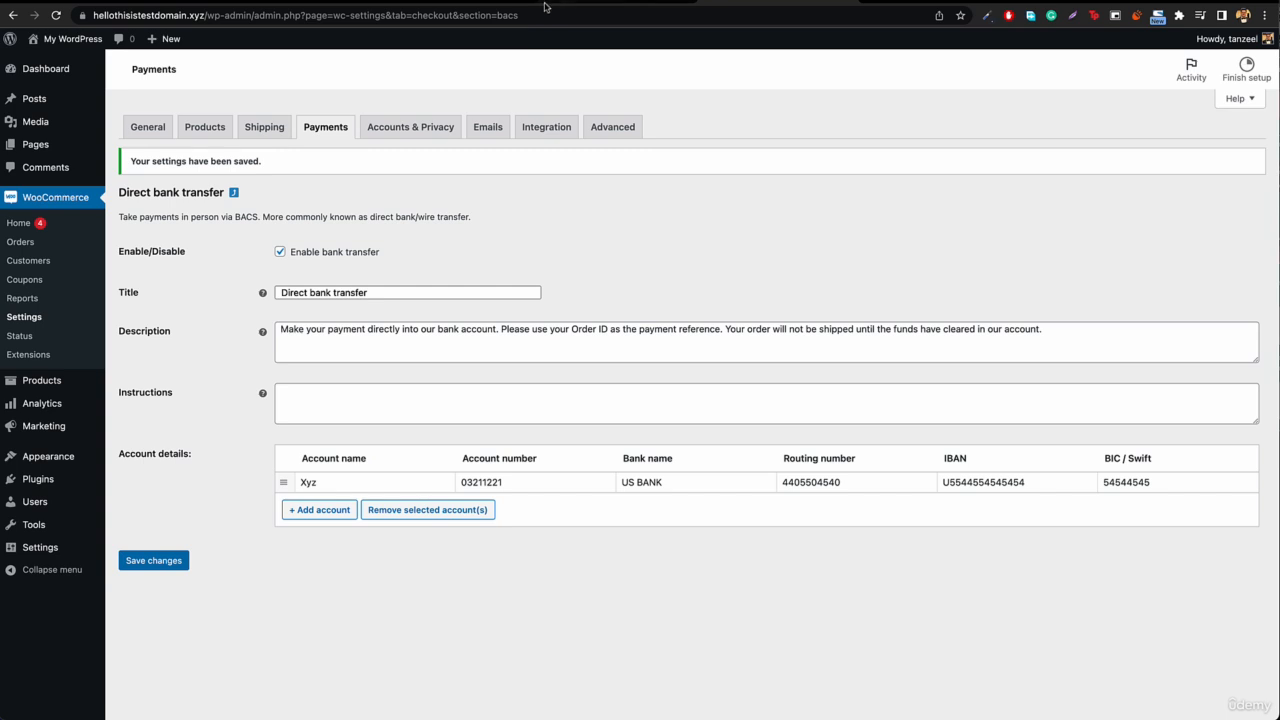
Step: Switch to the storefront cart and proceed to checkout with the Leather Bag
mouse_move(72, 43)
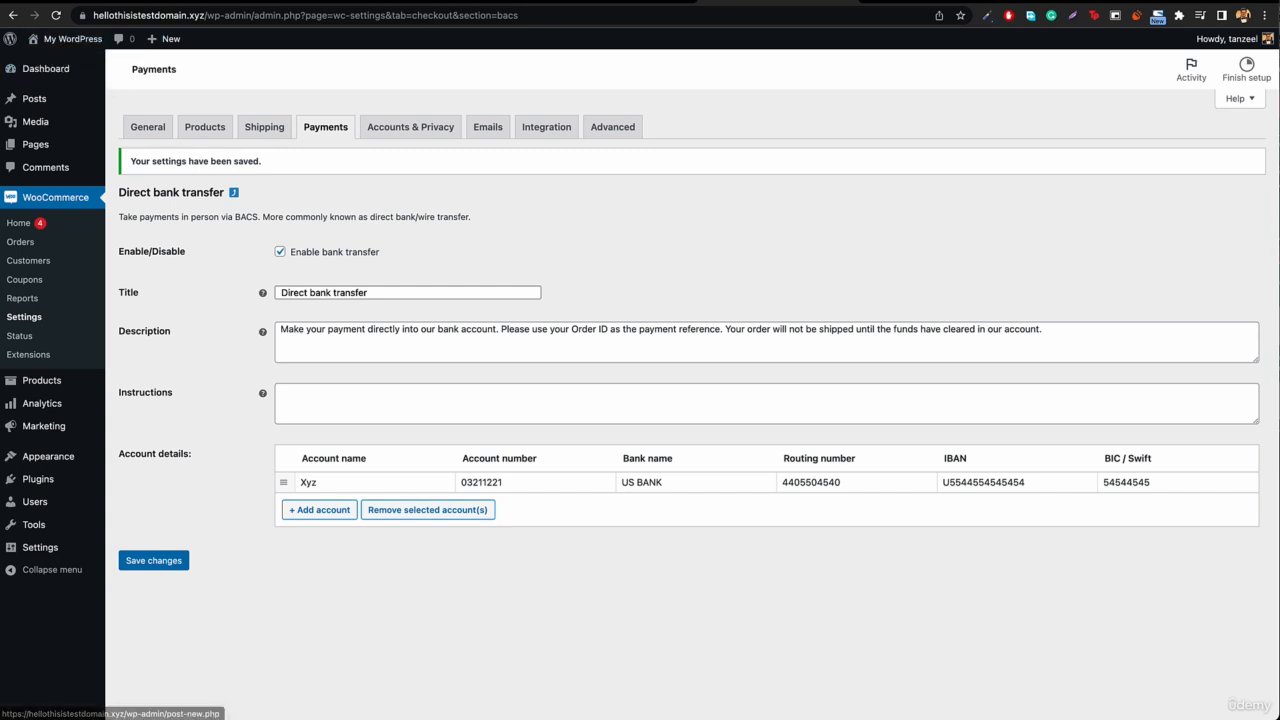
left_click(620, 2)
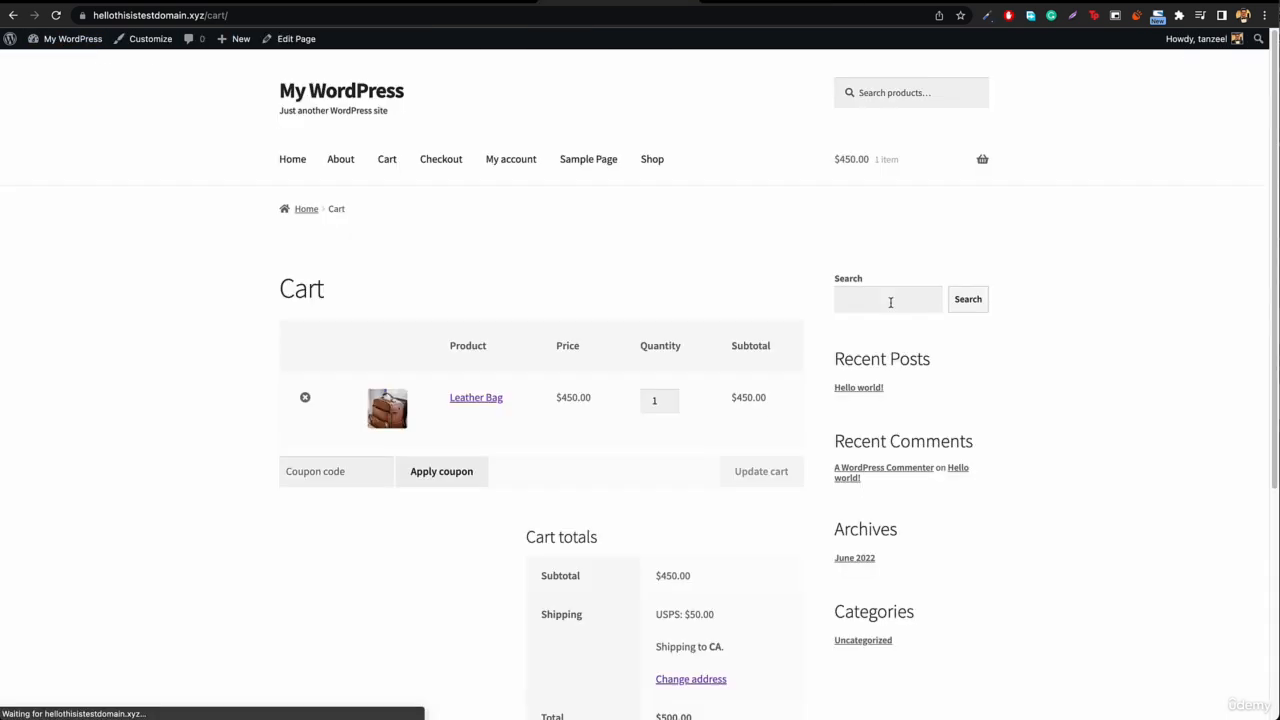
scroll(591, 477, "down", 4)
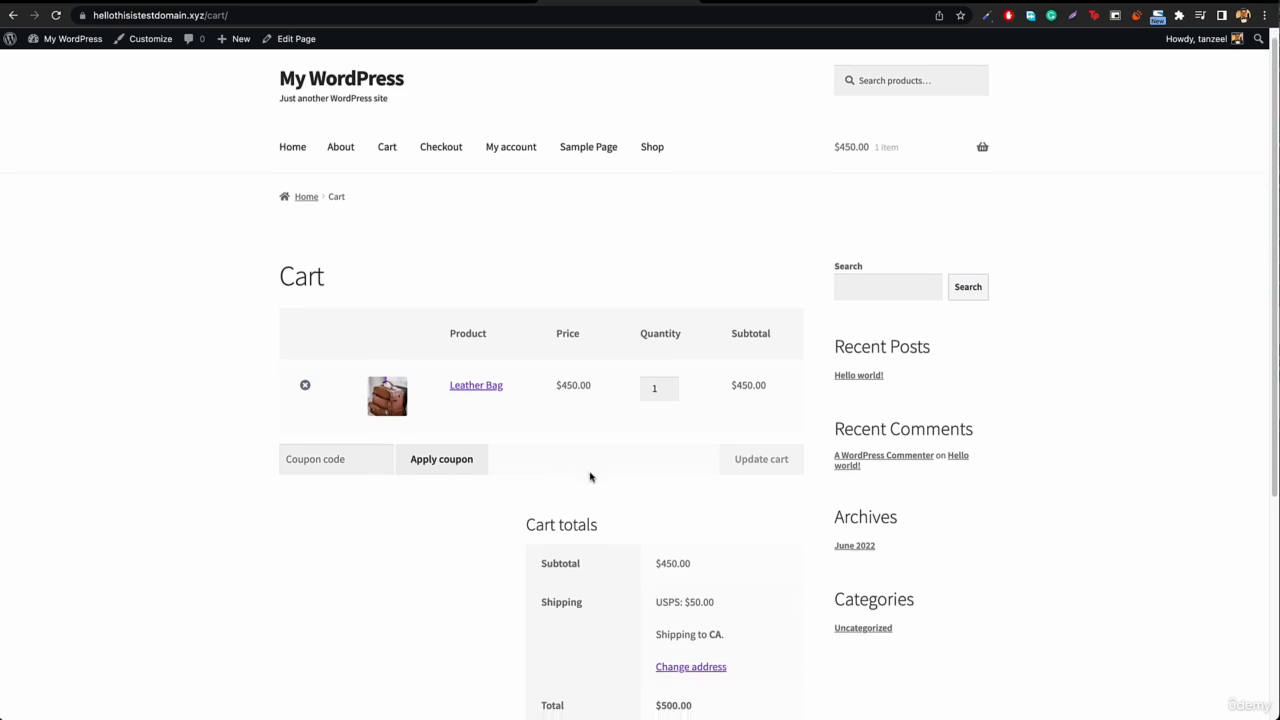
left_click(658, 582)
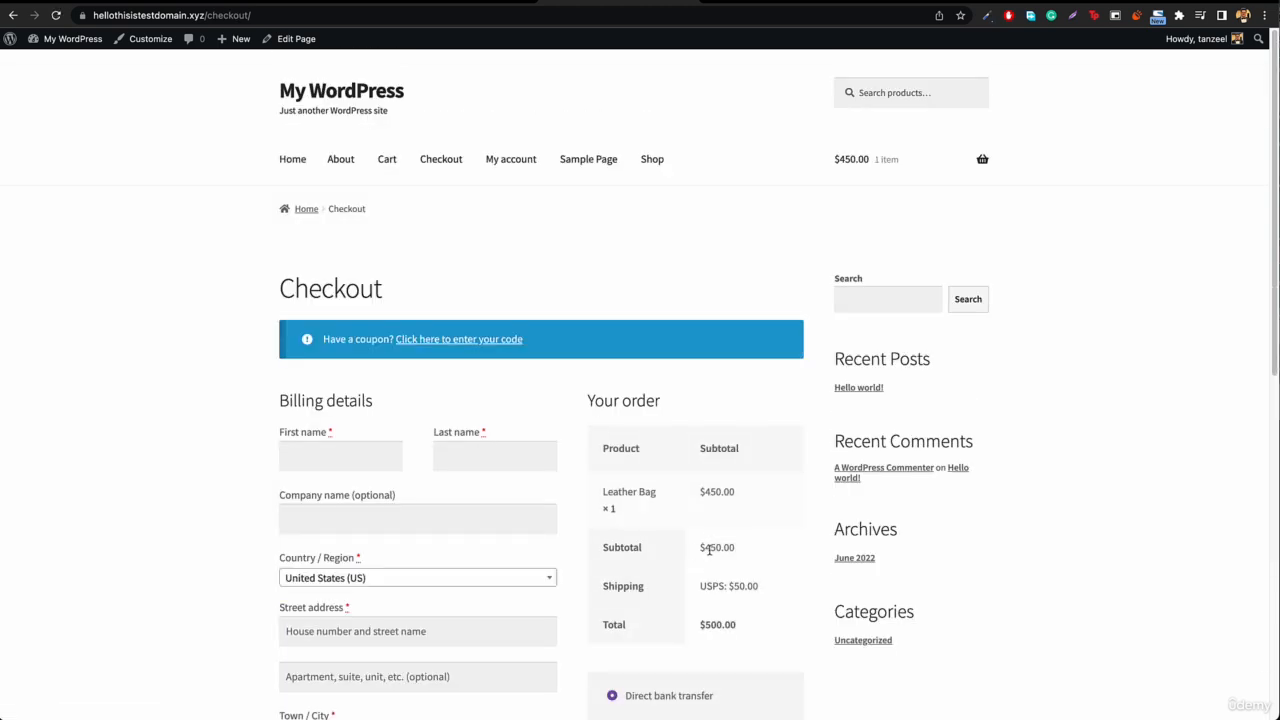
Step: Compare the Direct bank transfer text at checkout with the description in the payment settings
scroll(710, 546, "down", 2)
scroll(714, 549, "up", 1)
scroll(686, 600, "down", 5)
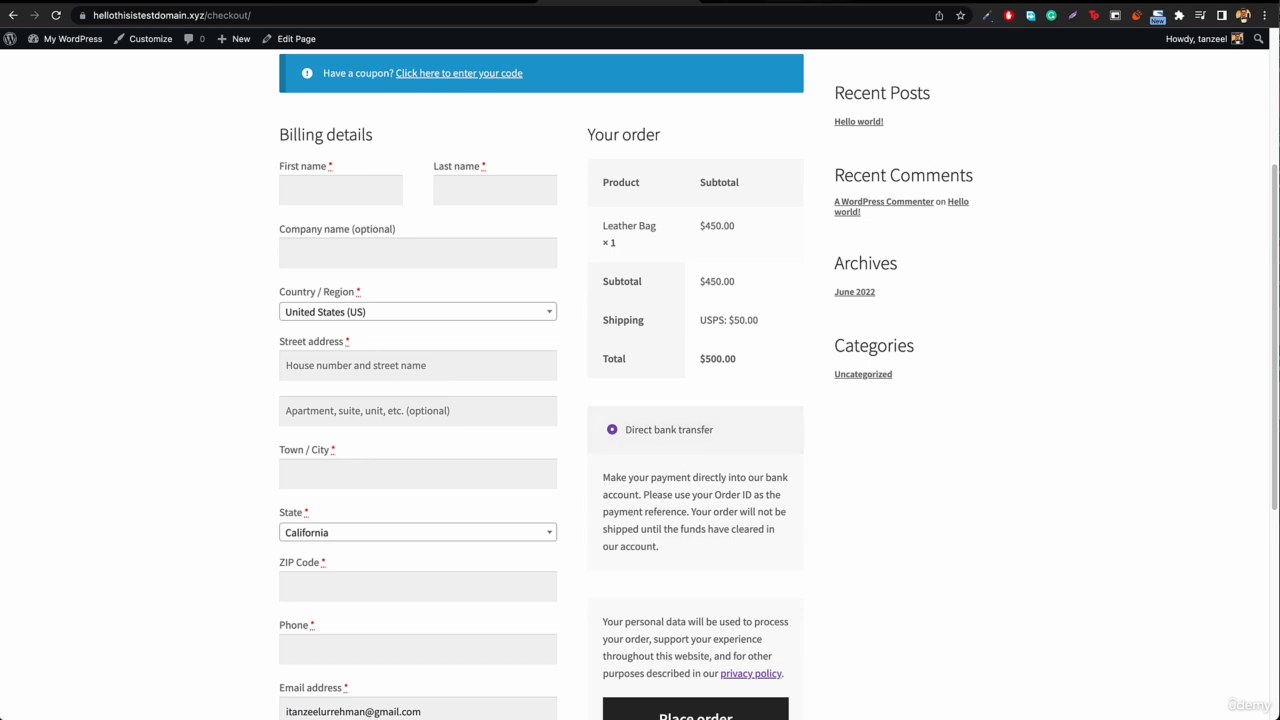
left_click(750, 2)
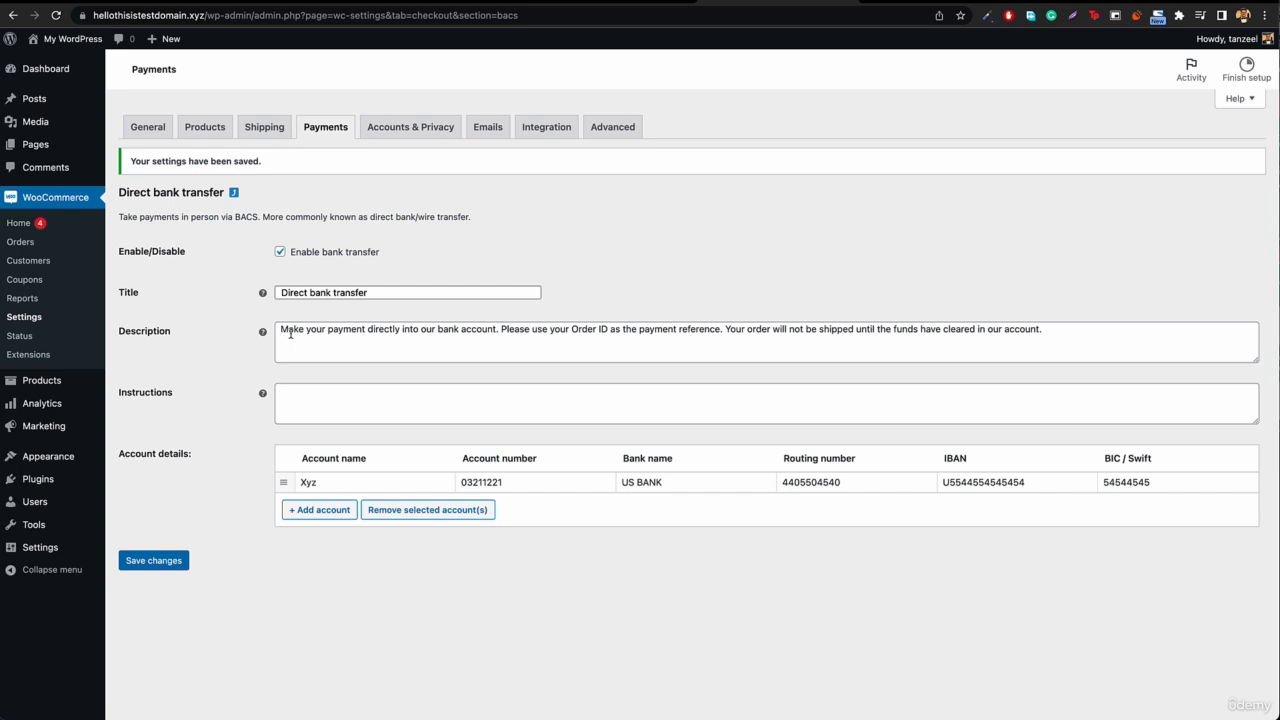
left_click(620, 2)
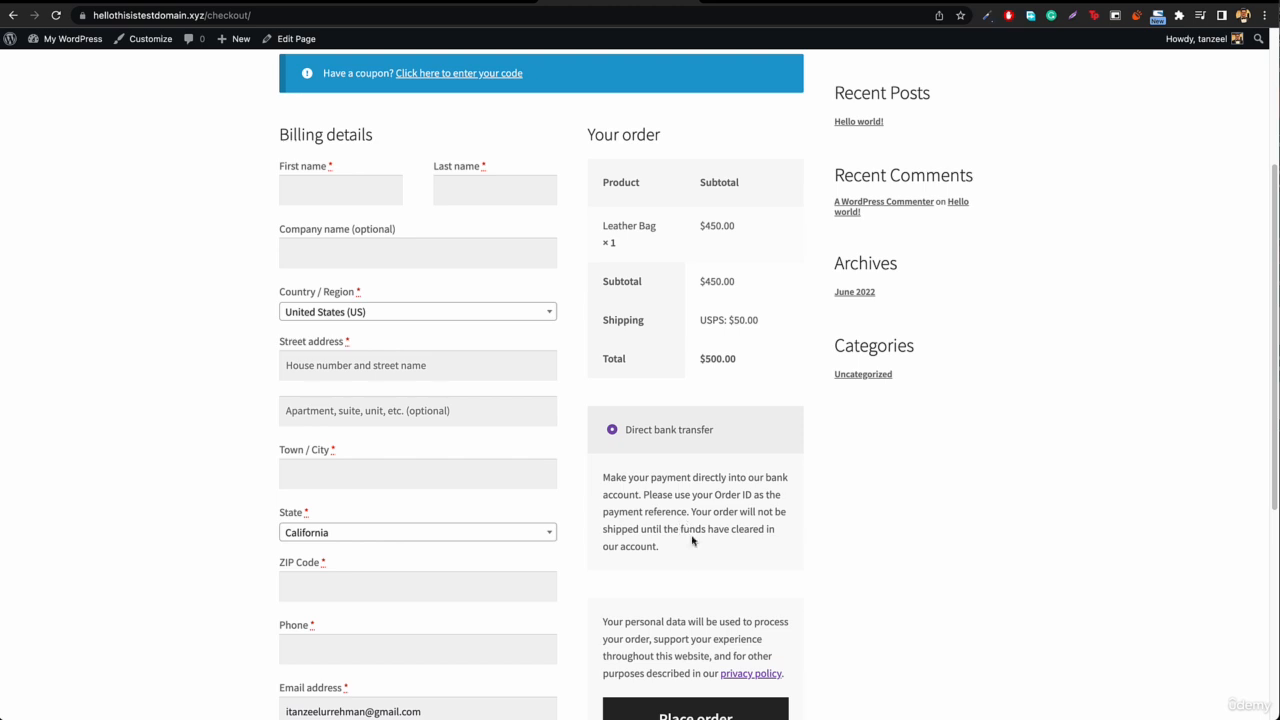
Step: Fill the billing details with the saved address entry and place the order by direct bank transfer
scroll(692, 540, "down", 3)
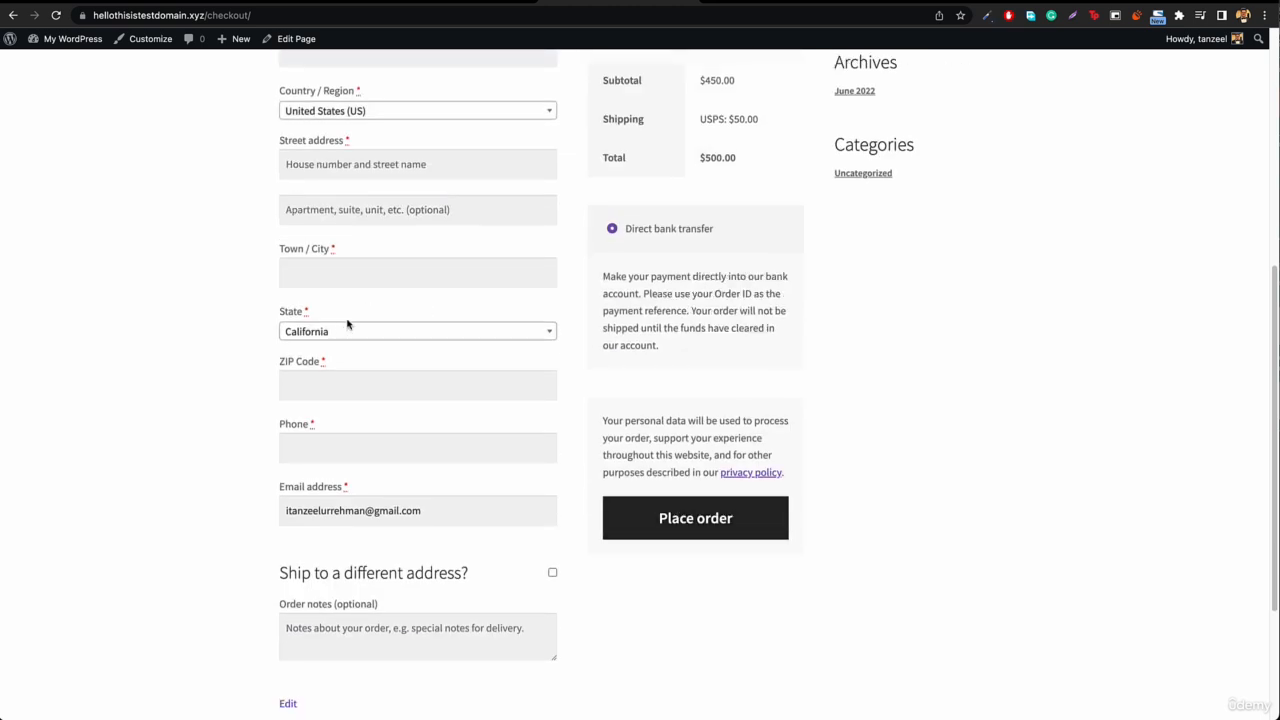
scroll(348, 324, "up", 5)
left_click(340, 418)
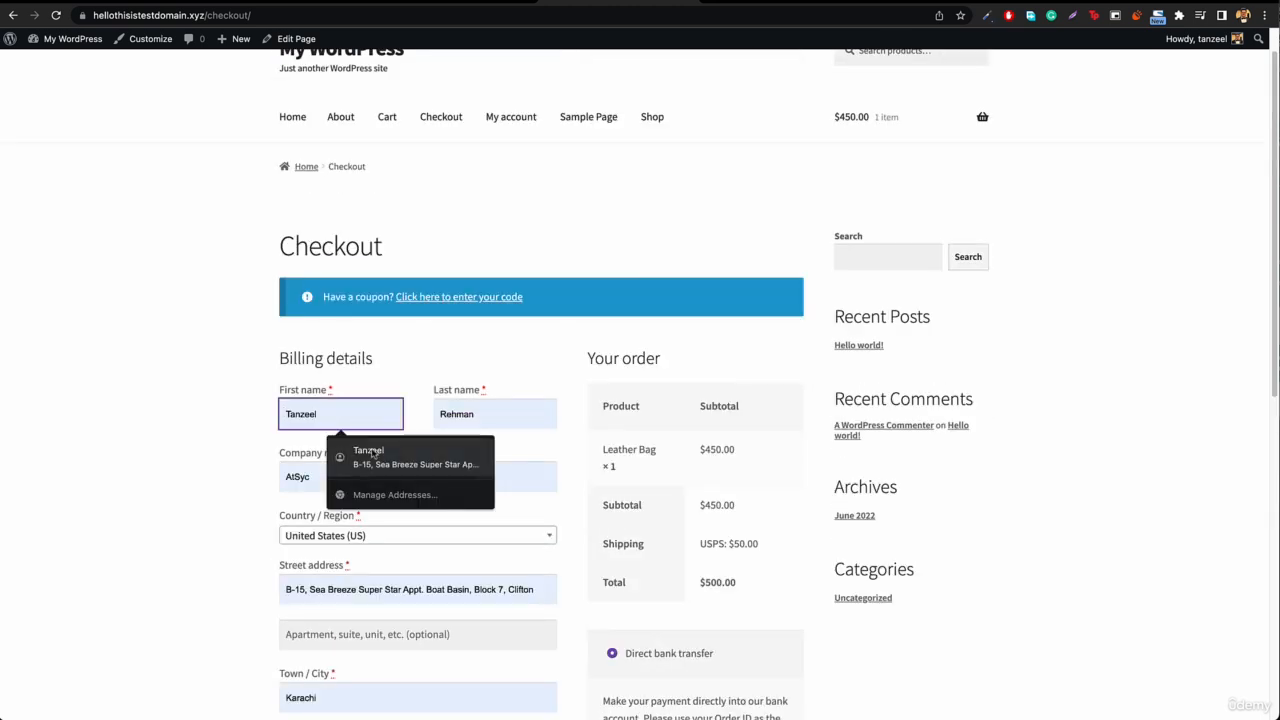
left_click(372, 452)
scroll(417, 486, "down", 5)
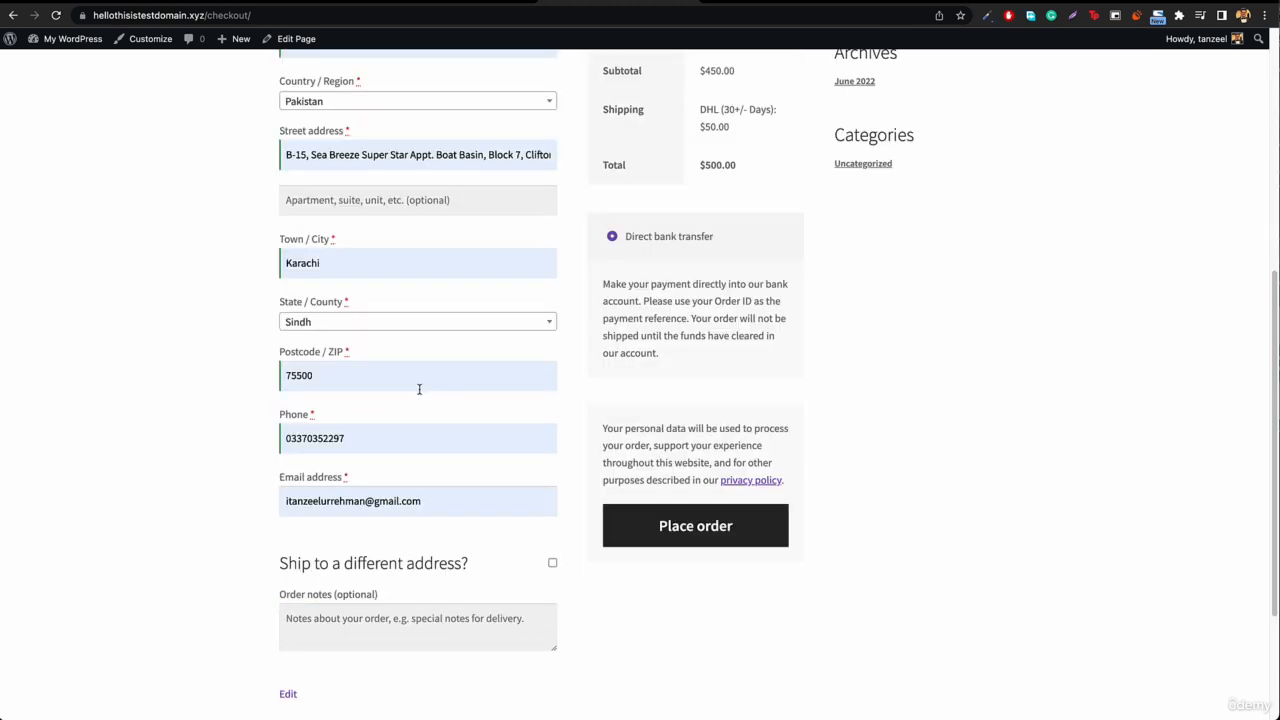
left_click(710, 533)
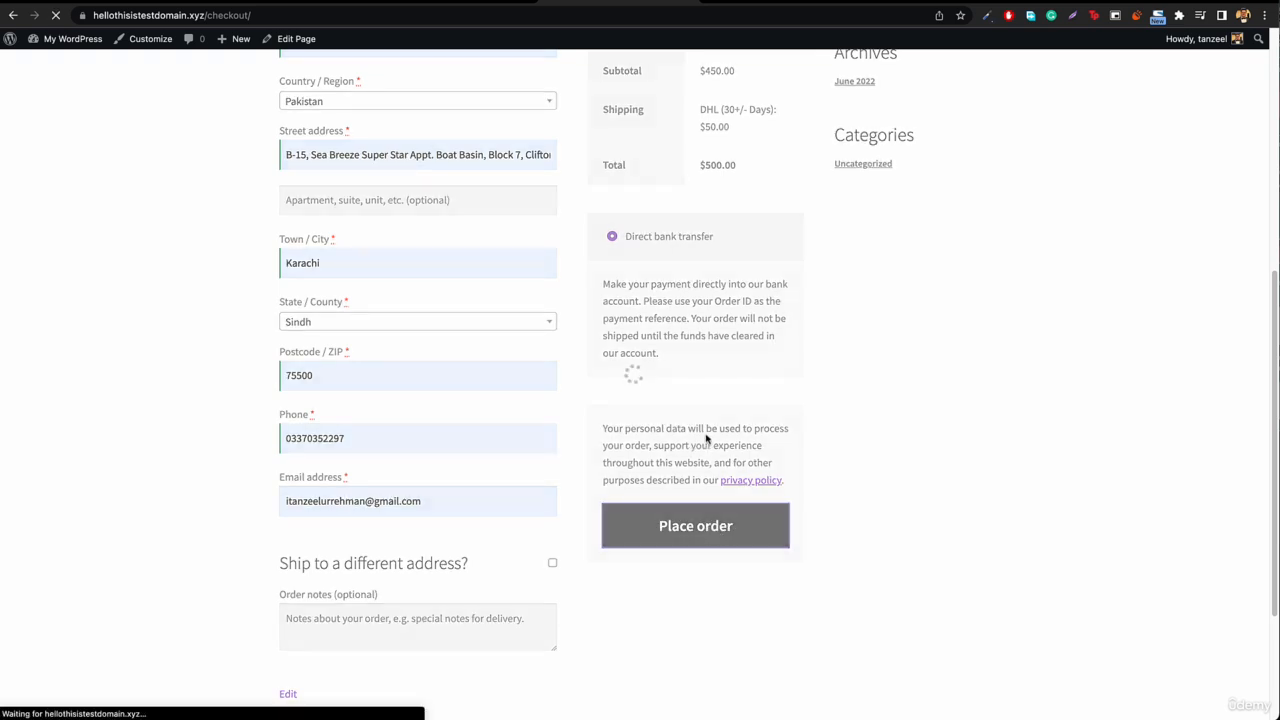
Step: Review the bank and order details on the order confirmation, and go back to the WooCommerce payment methods list
scroll(327, 490, "down", 2)
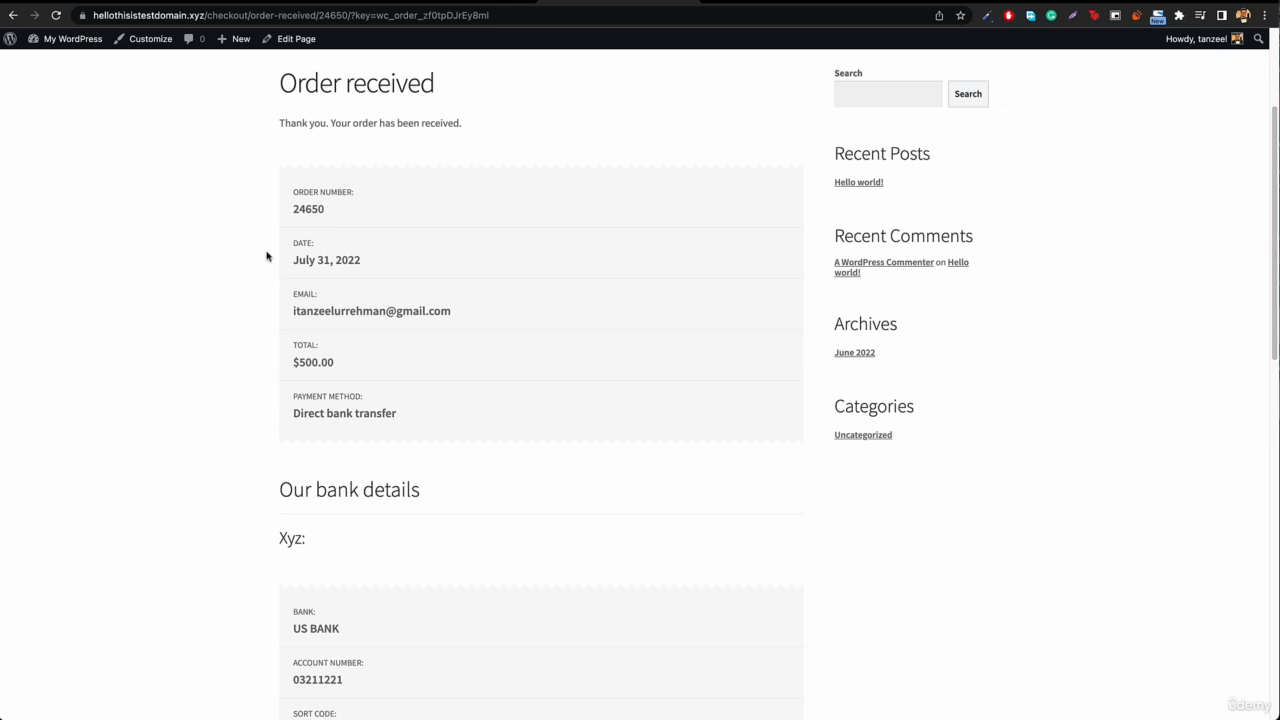
scroll(373, 260, "down", 2)
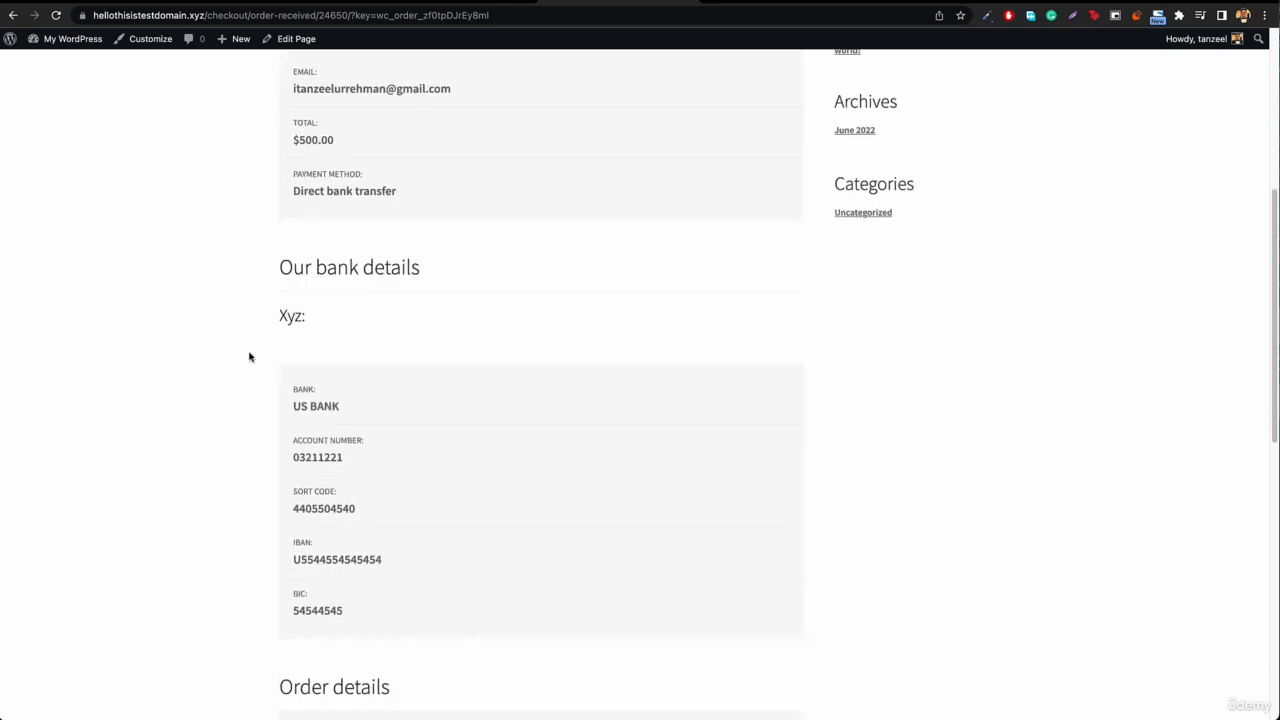
scroll(383, 545, "down", 2)
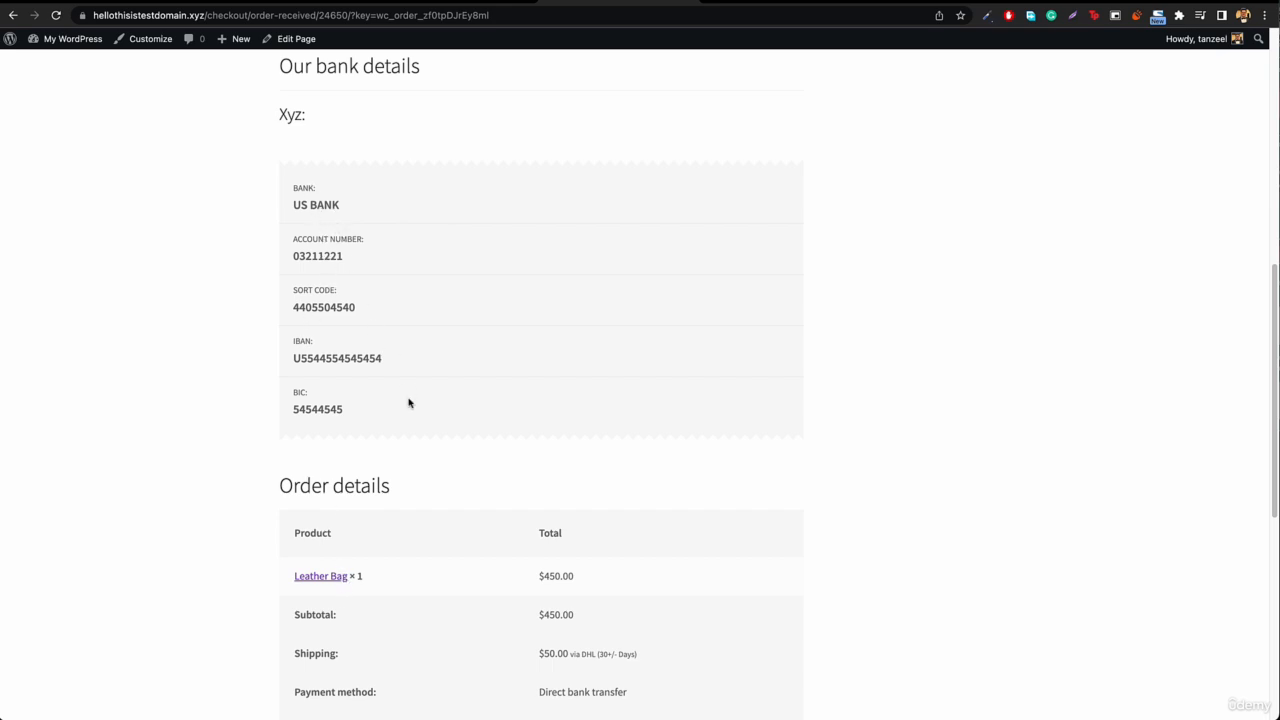
scroll(408, 403, "up", 6)
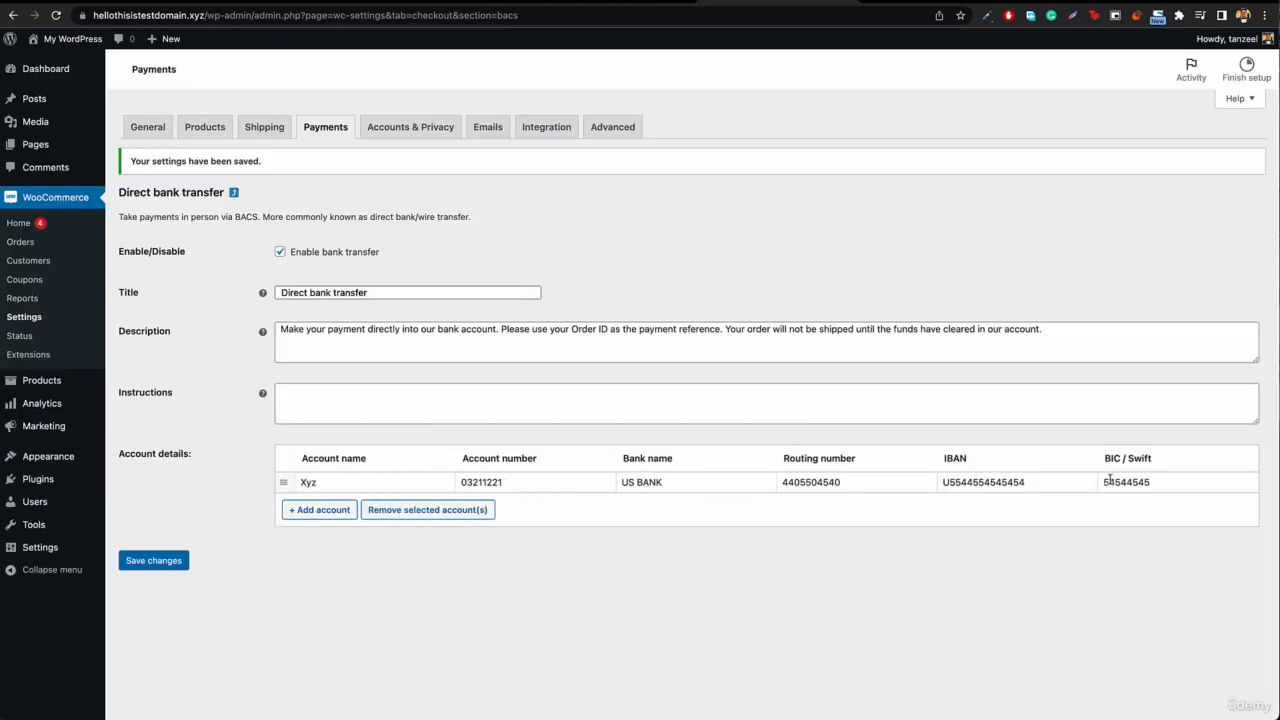
left_click(232, 194)
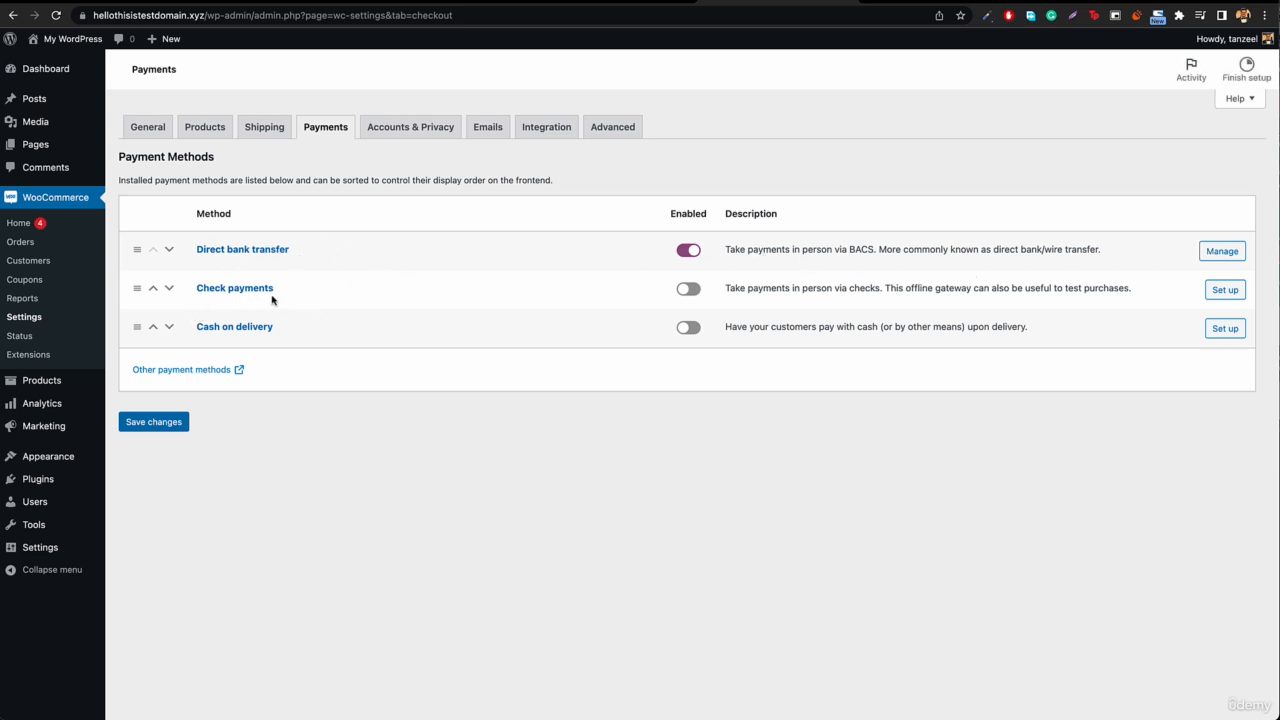
Step: Try retitling the Check payments method as Western Union, and leave its settings without saving
left_click(1214, 294)
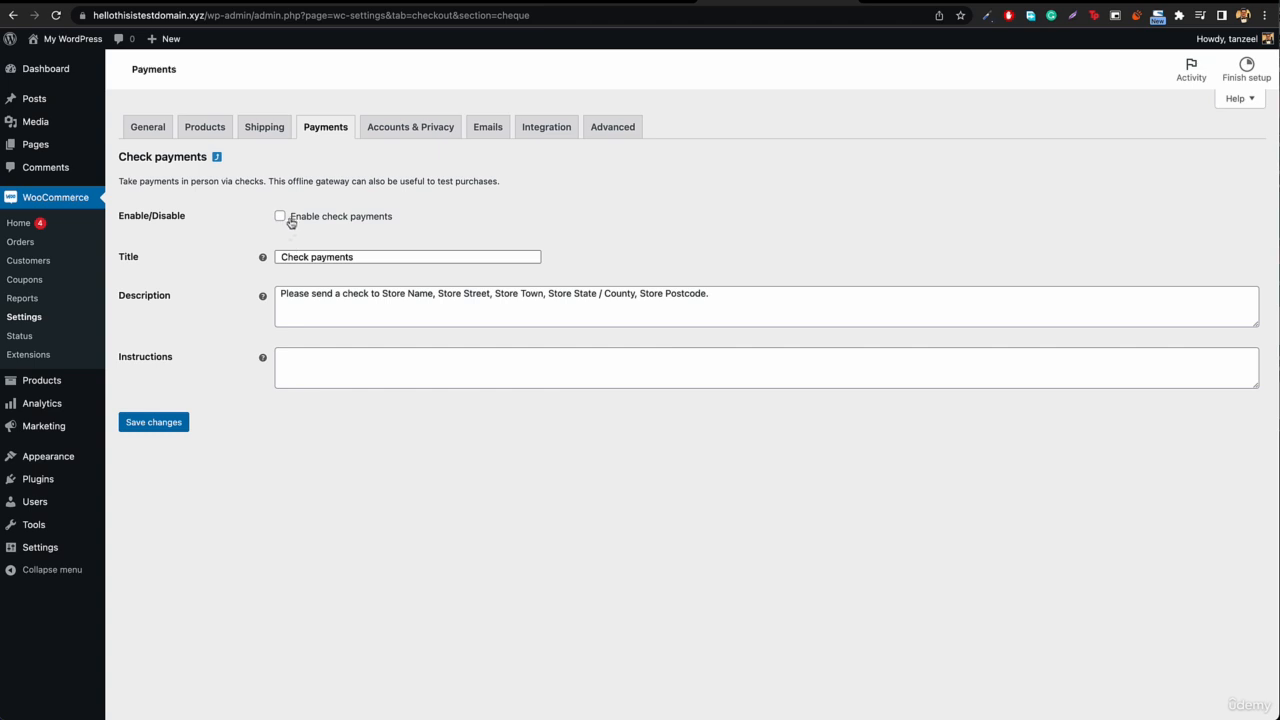
triple_click(359, 257)
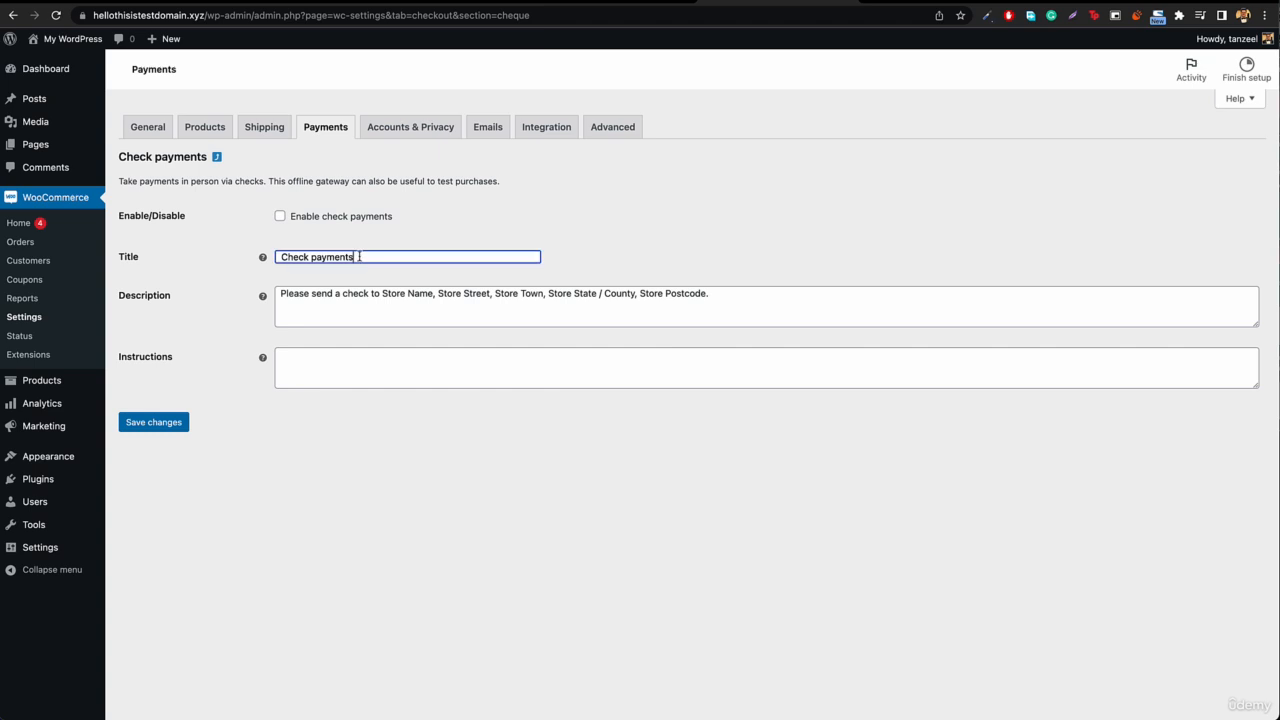
type("Western Union")
left_click(217, 157)
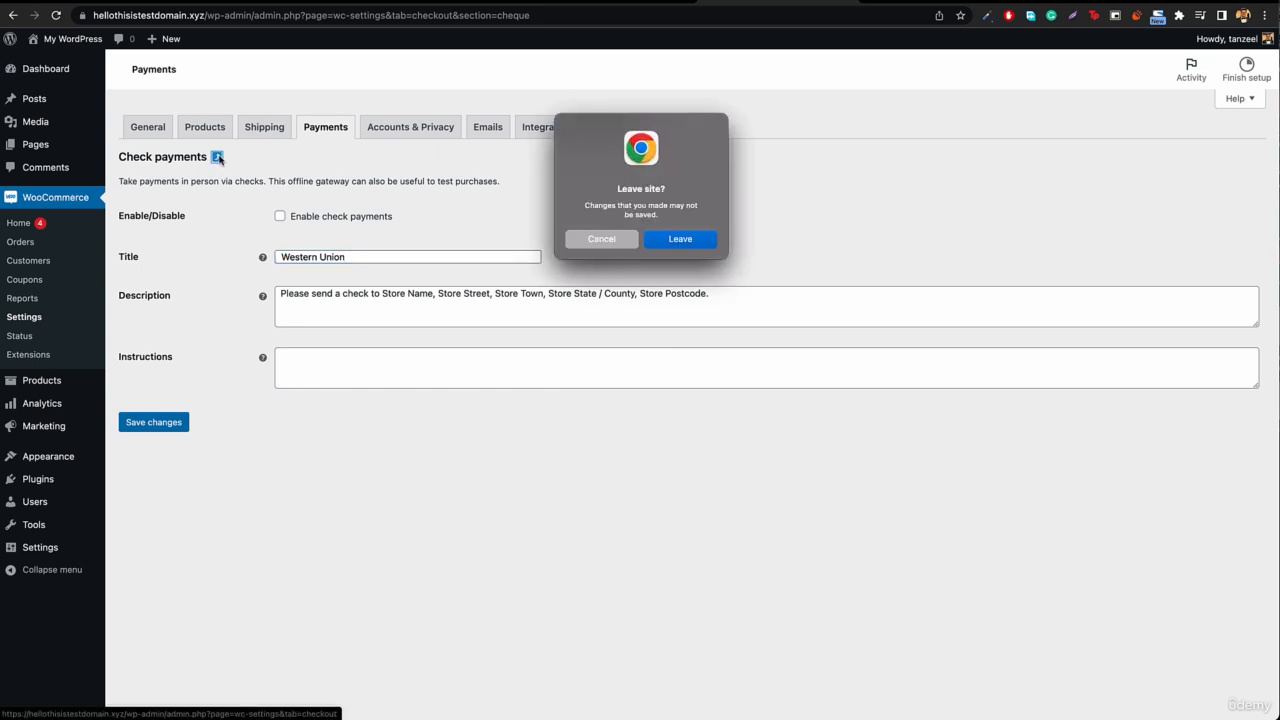
left_click(684, 241)
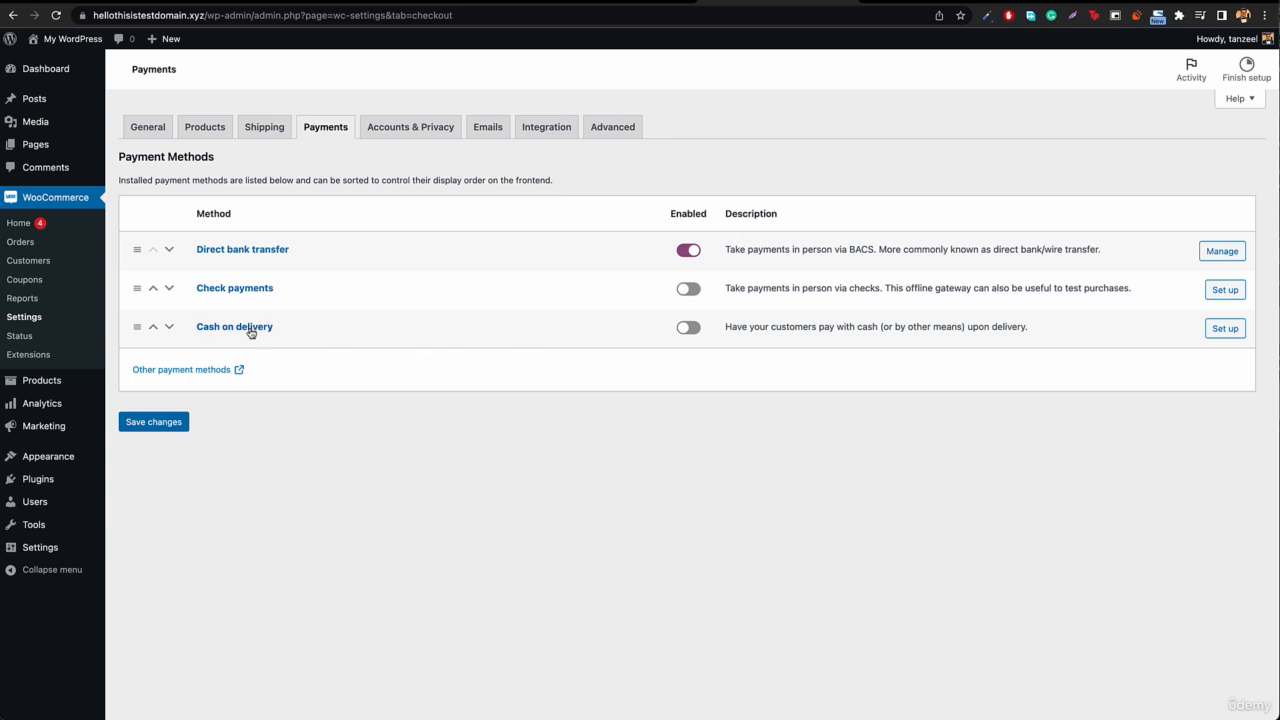
Step: Enable Cash on delivery, restrict it to the shipping method "Us Based orders – USPS (#1)", and save the settings
left_click(686, 334)
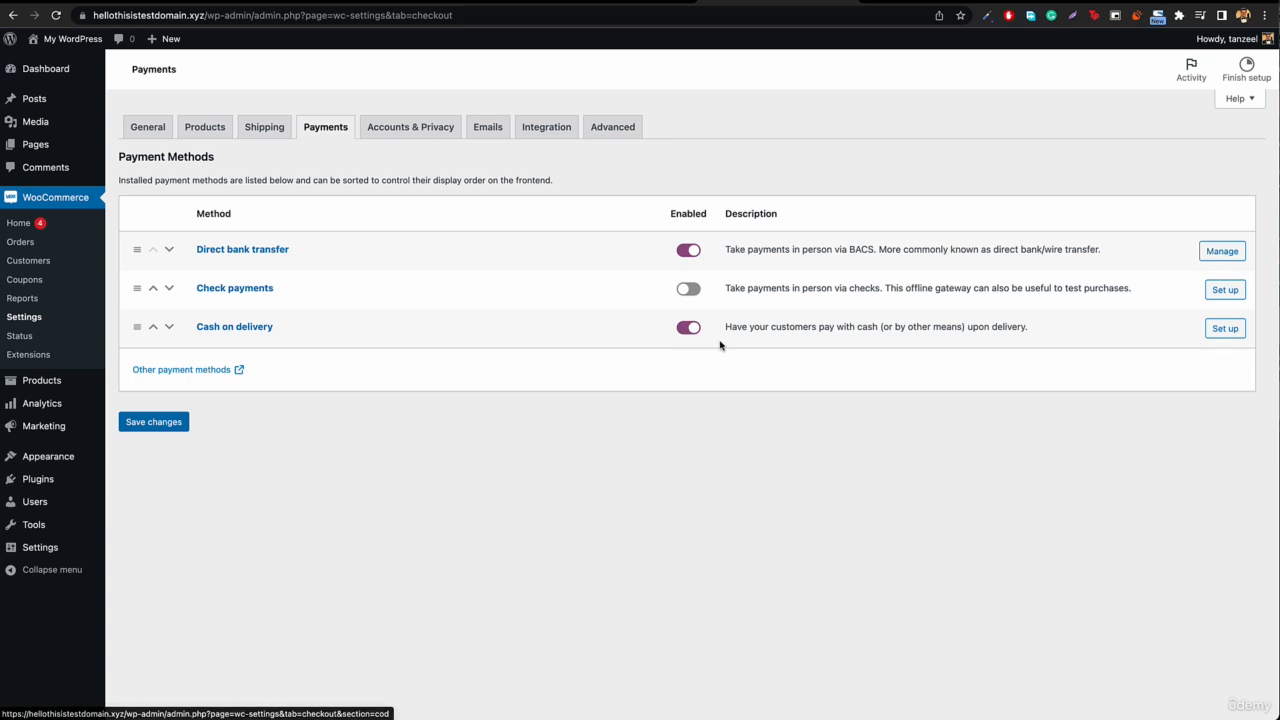
left_click(1222, 331)
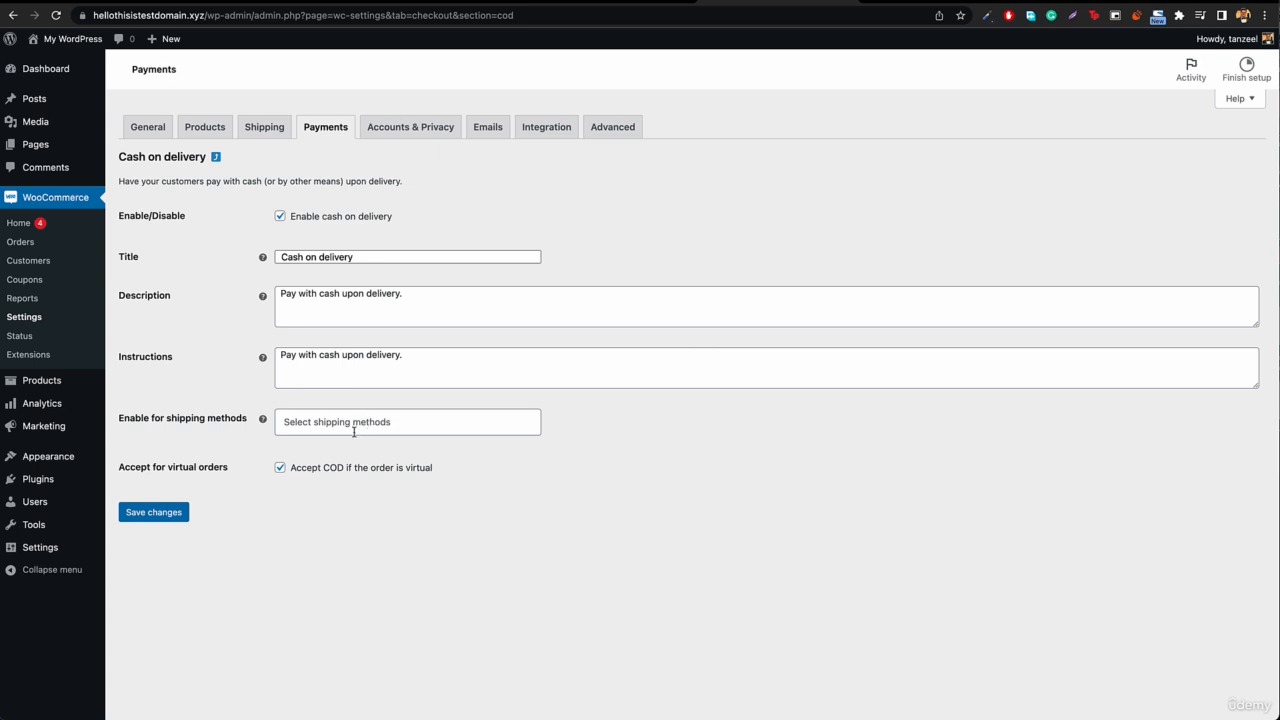
left_click(339, 431)
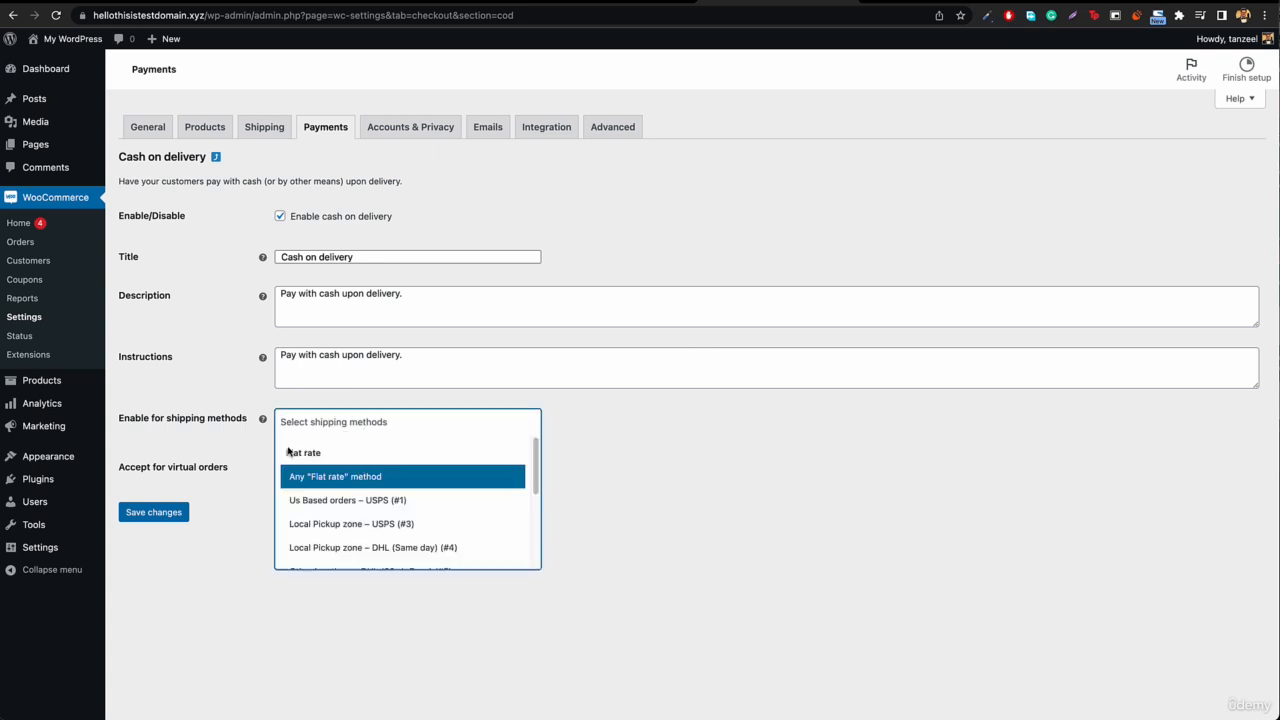
scroll(300, 456, "down", 1)
scroll(357, 489, "down", 2)
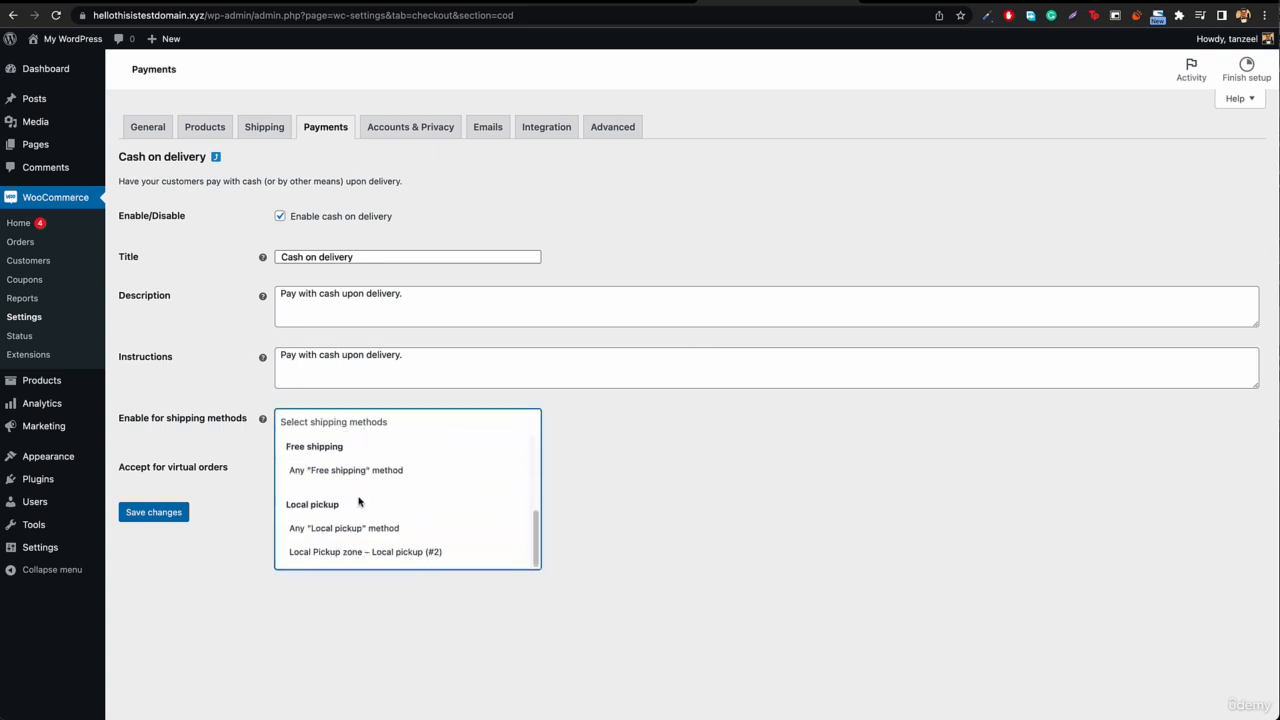
scroll(344, 485, "up", 3)
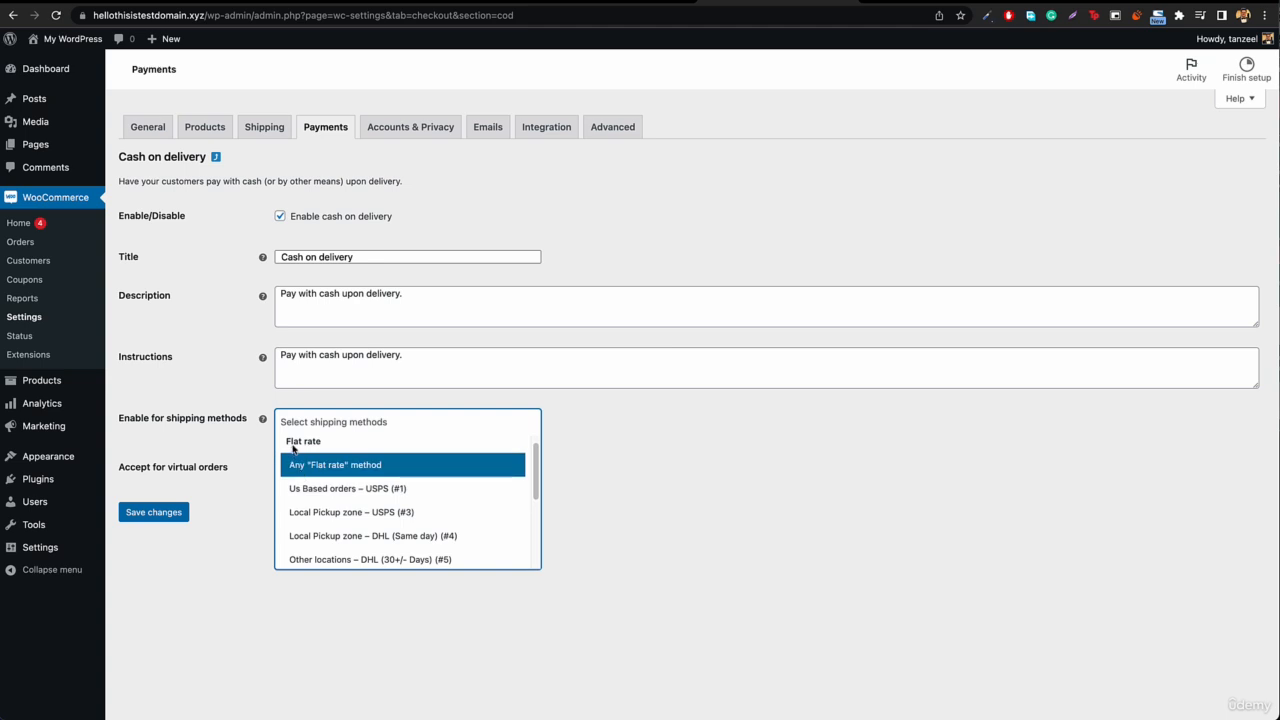
left_click(313, 490)
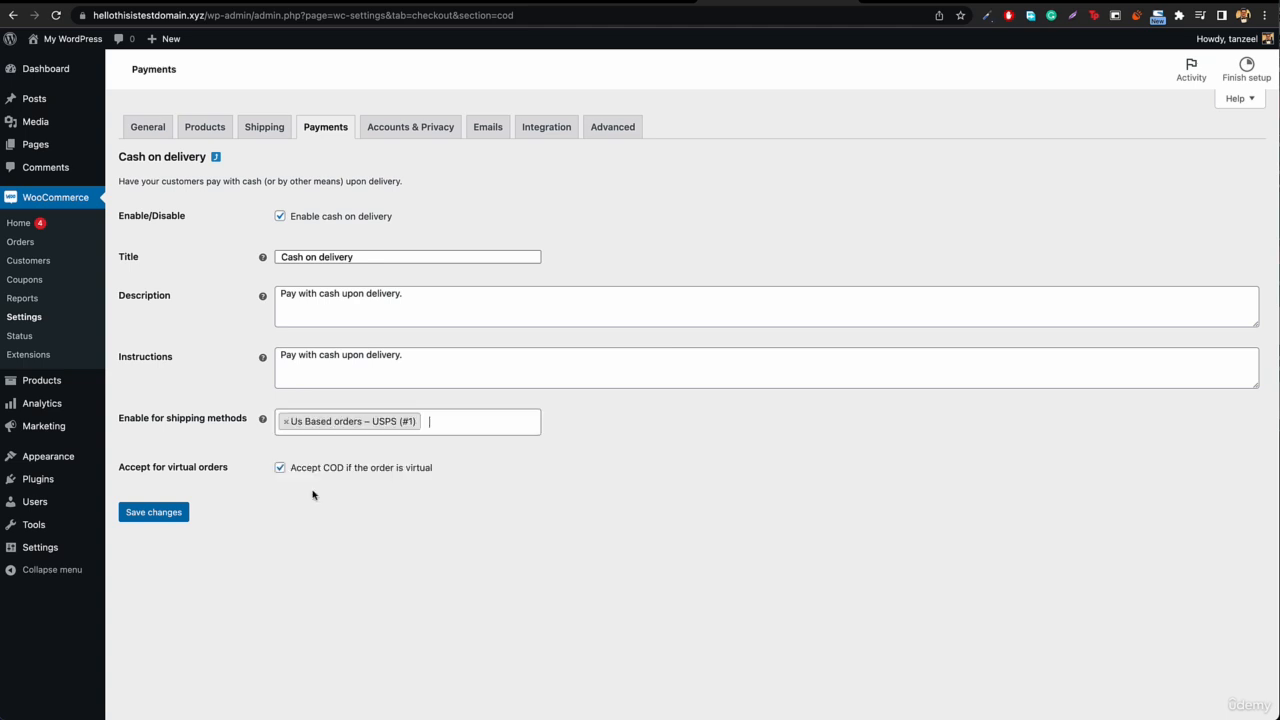
left_click(169, 514)
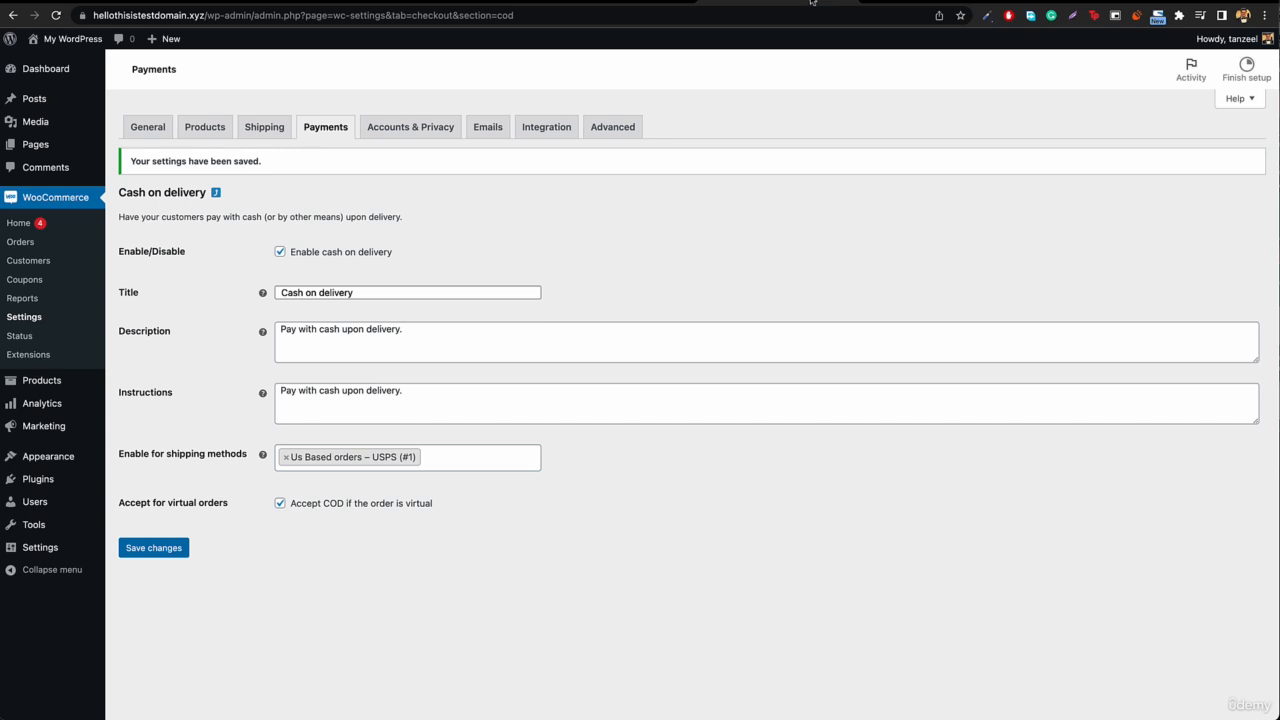
Step: Change the store cart's shipping address to California, United States (US), and update the shipping costs
left_click(579, 2)
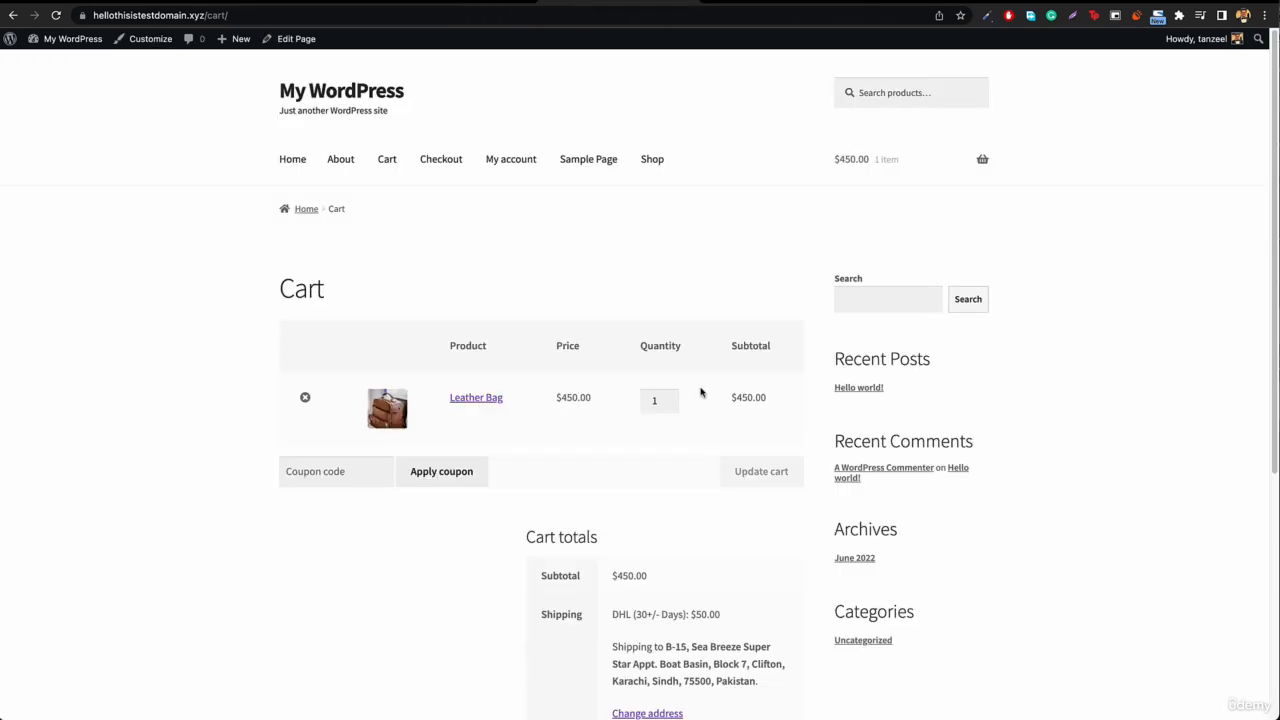
scroll(700, 395, "down", 3)
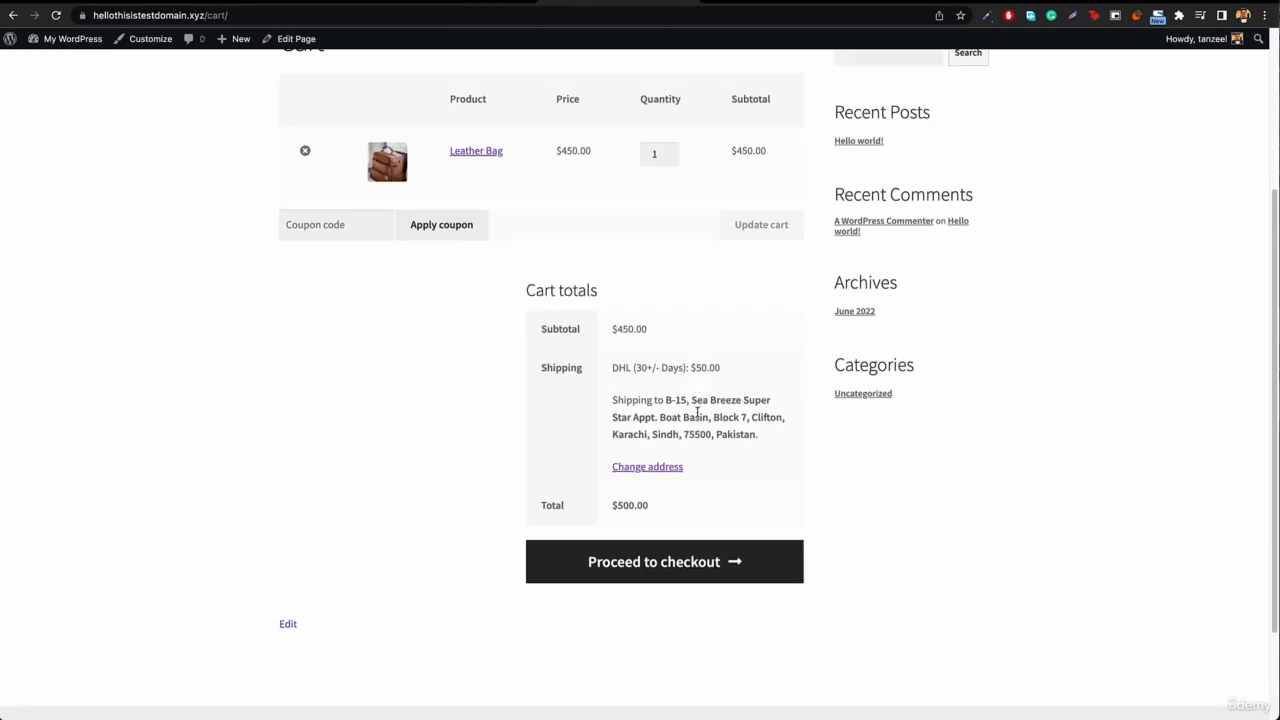
left_click(644, 467)
left_click(662, 514)
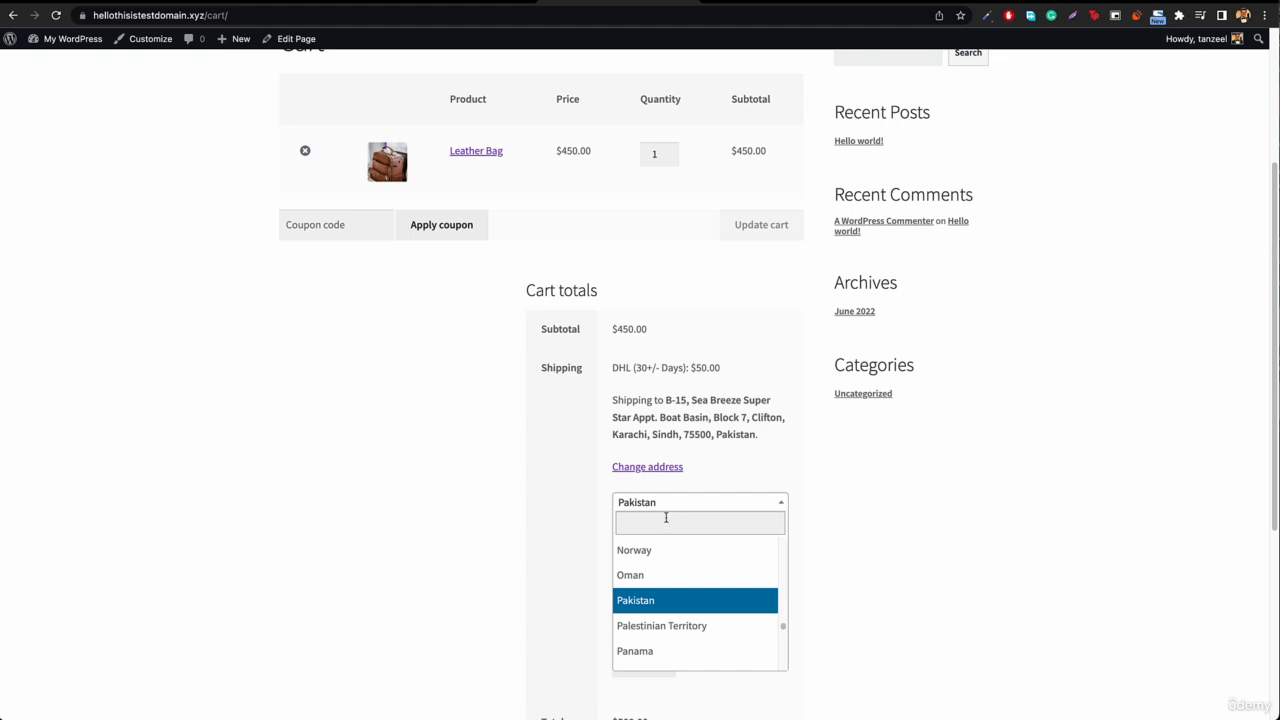
type("unite")
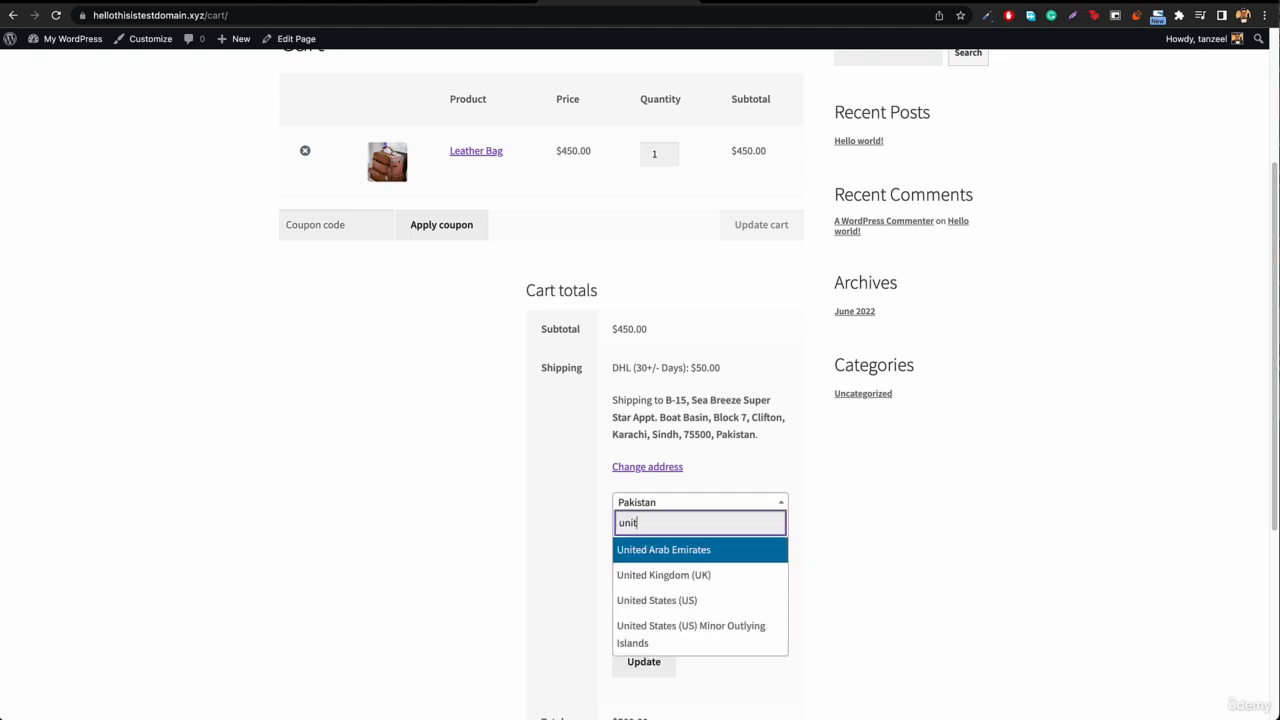
left_click(672, 600)
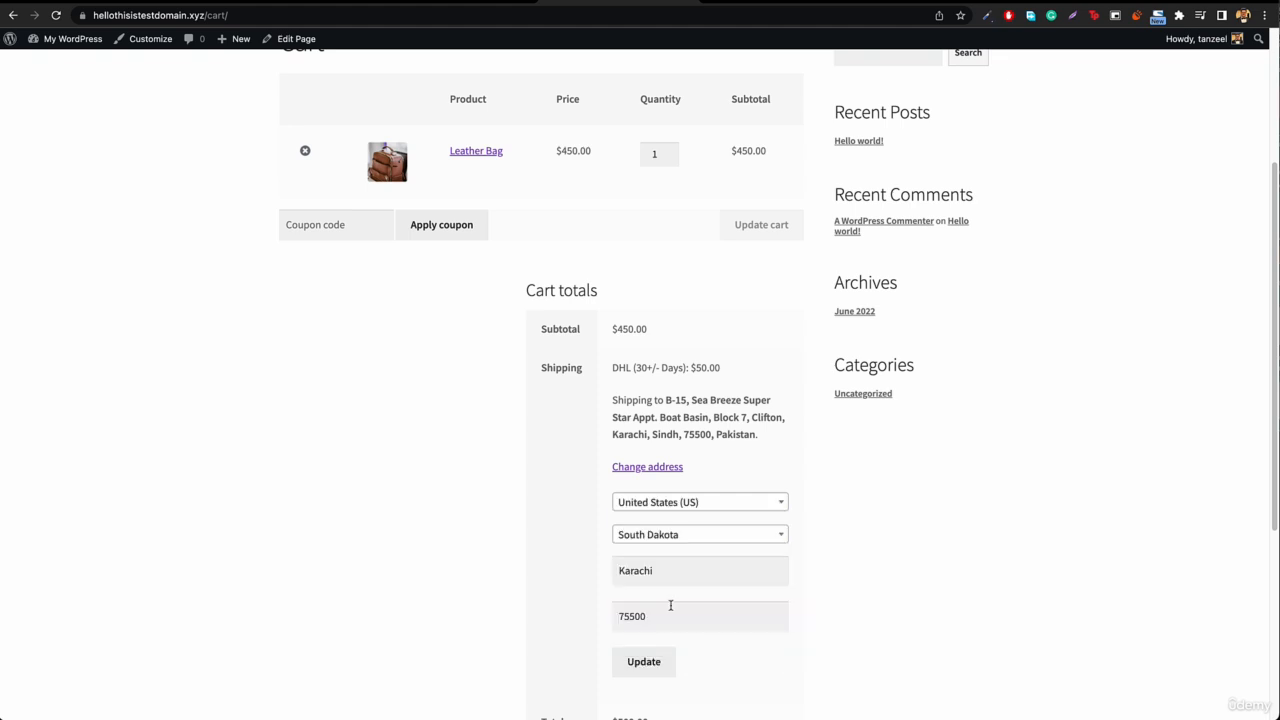
left_click(643, 664)
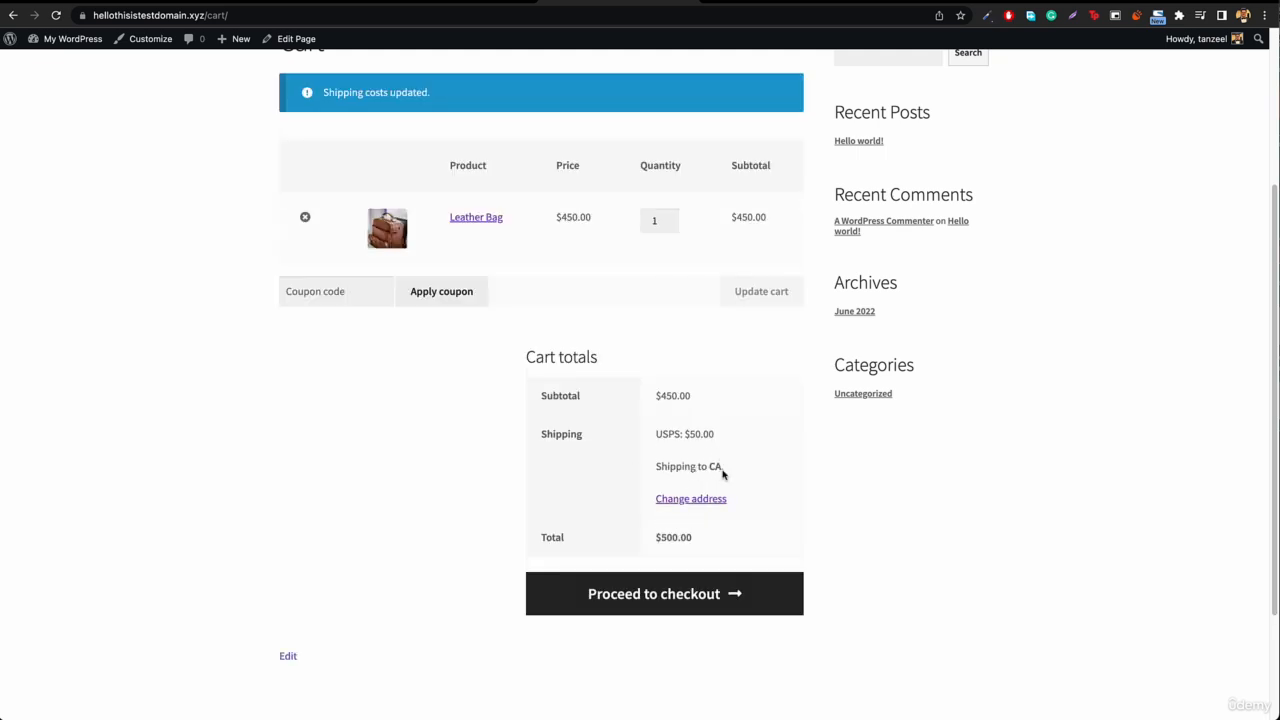
Step: Proceed to checkout with the US shipping address and select Cash on delivery as the payment method
left_click(671, 606)
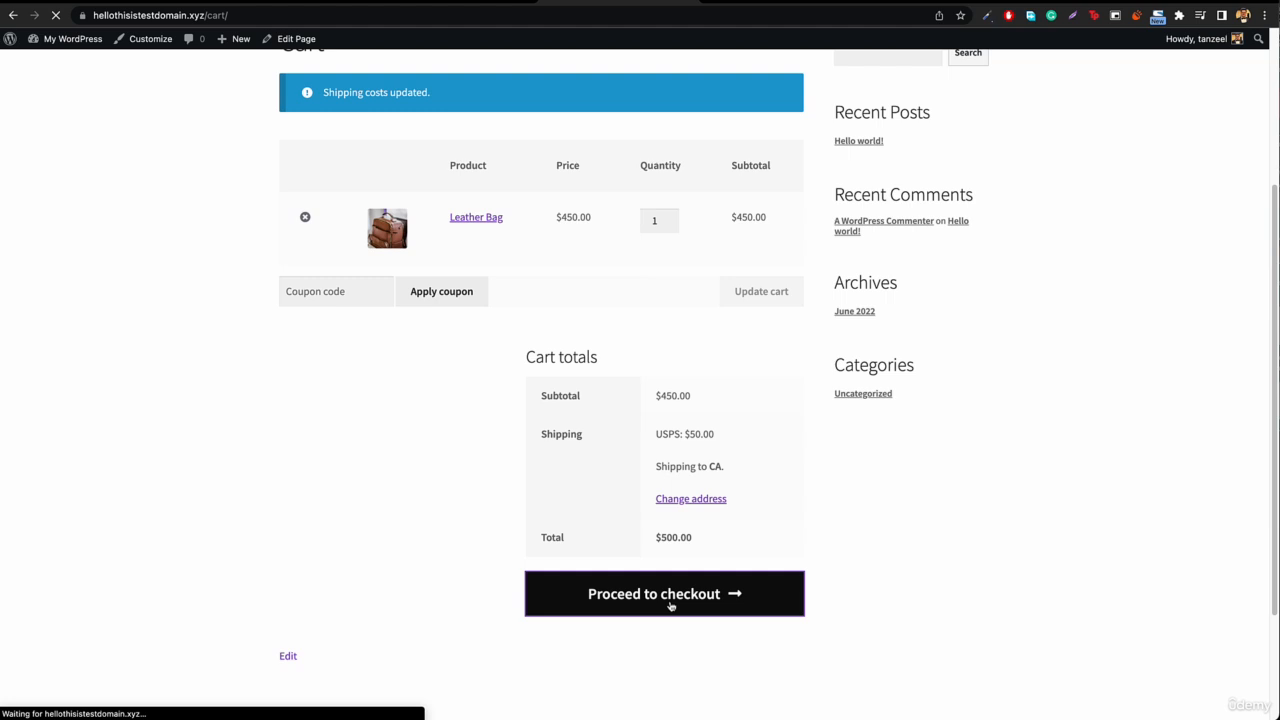
scroll(654, 521, "down", 2)
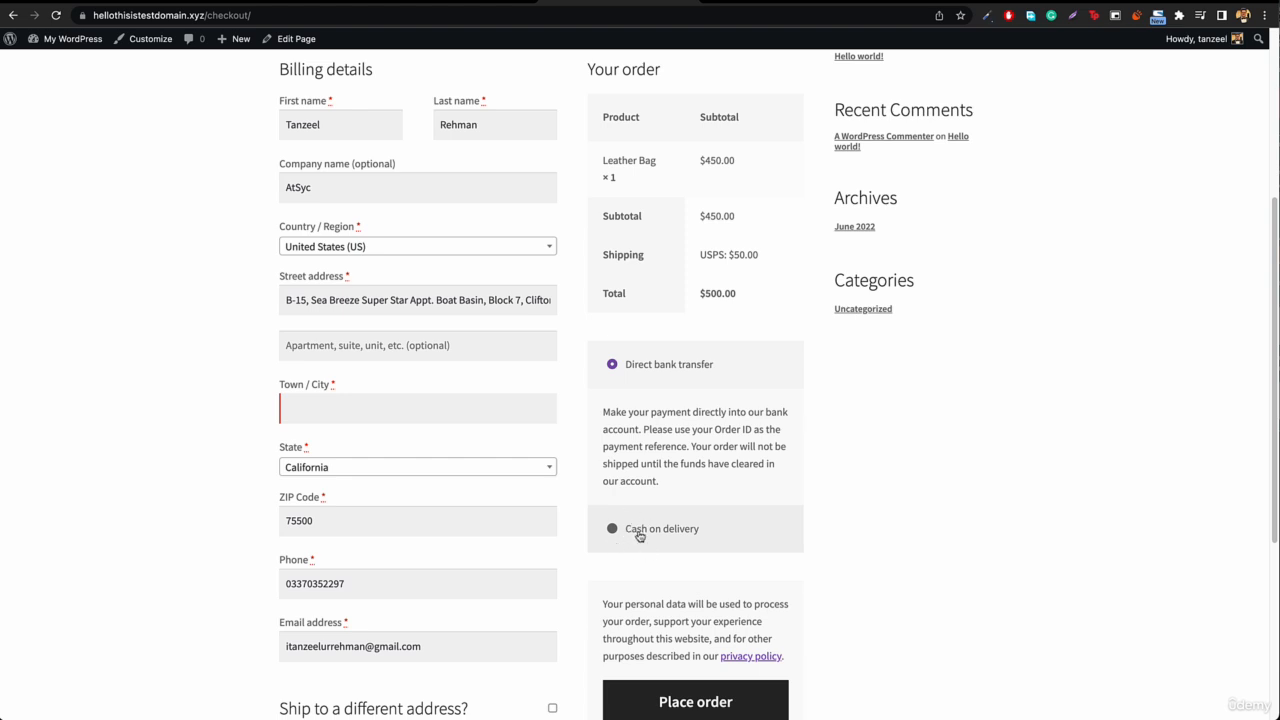
left_click(639, 537)
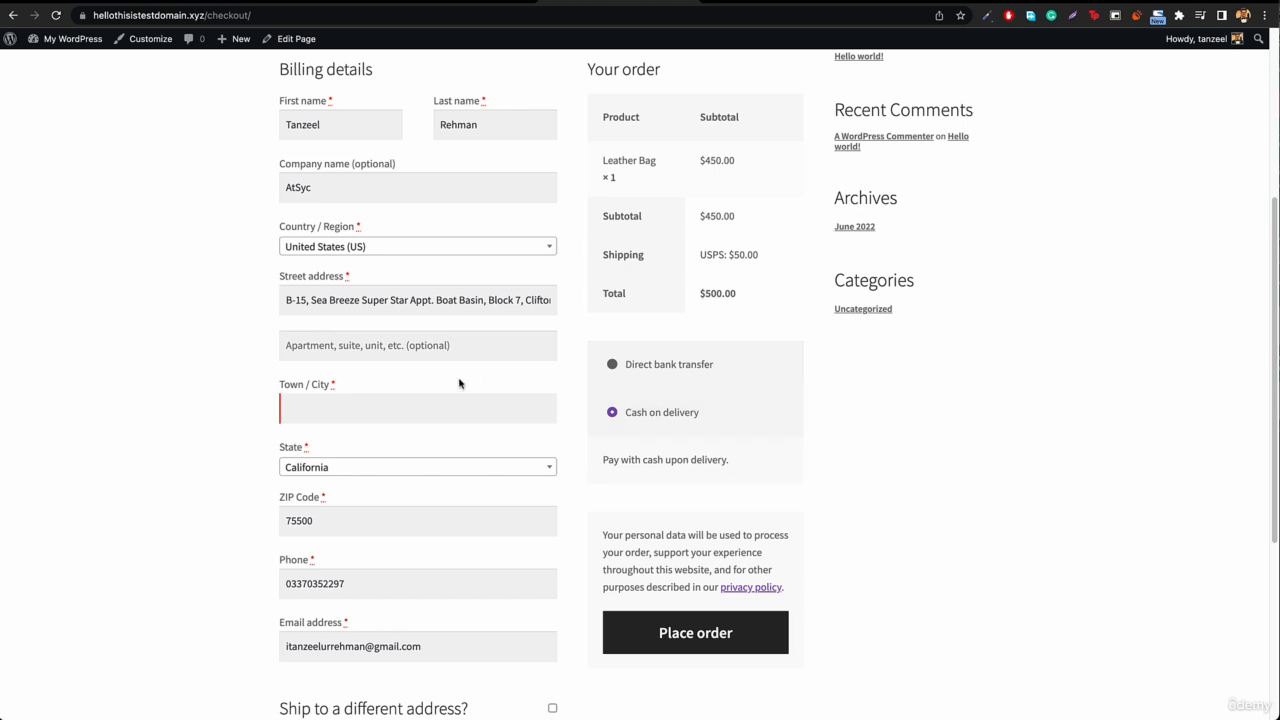
Step: Switch the billing country to United Arab Emirates to test the cash on delivery restriction, and return to the WooCommerce payment methods list
left_click(424, 251)
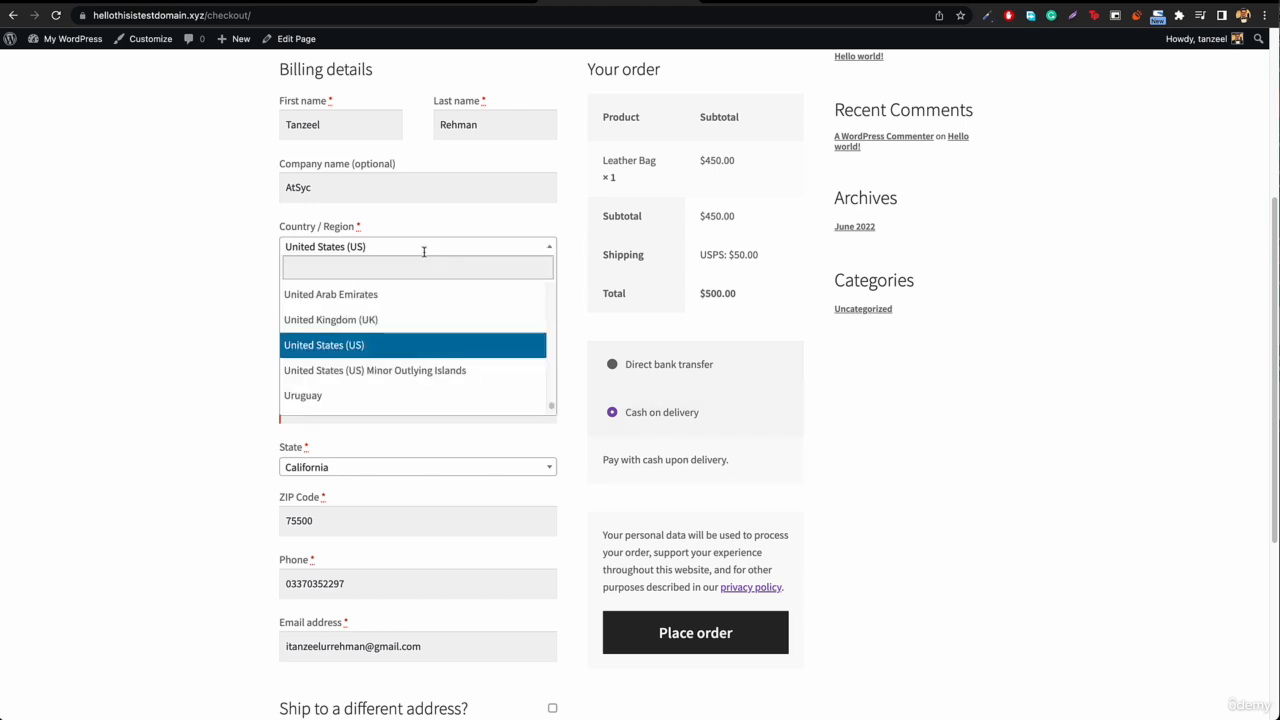
left_click(400, 296)
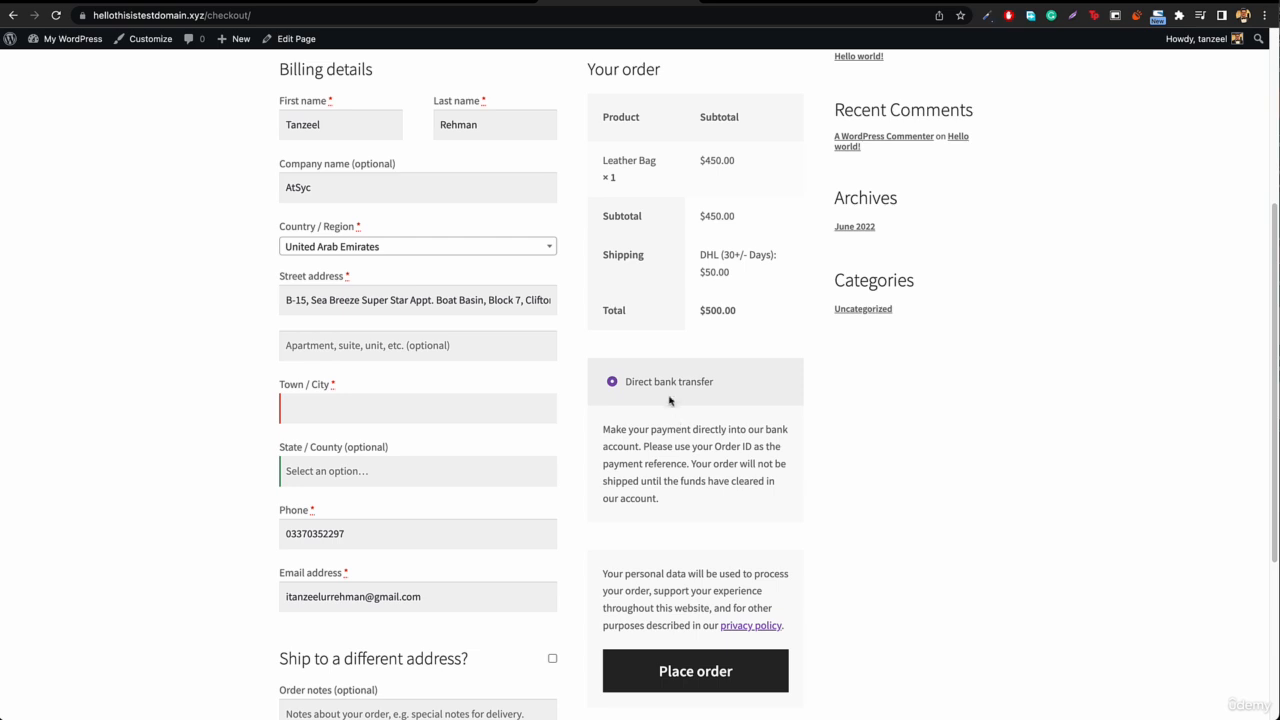
left_click(775, 3)
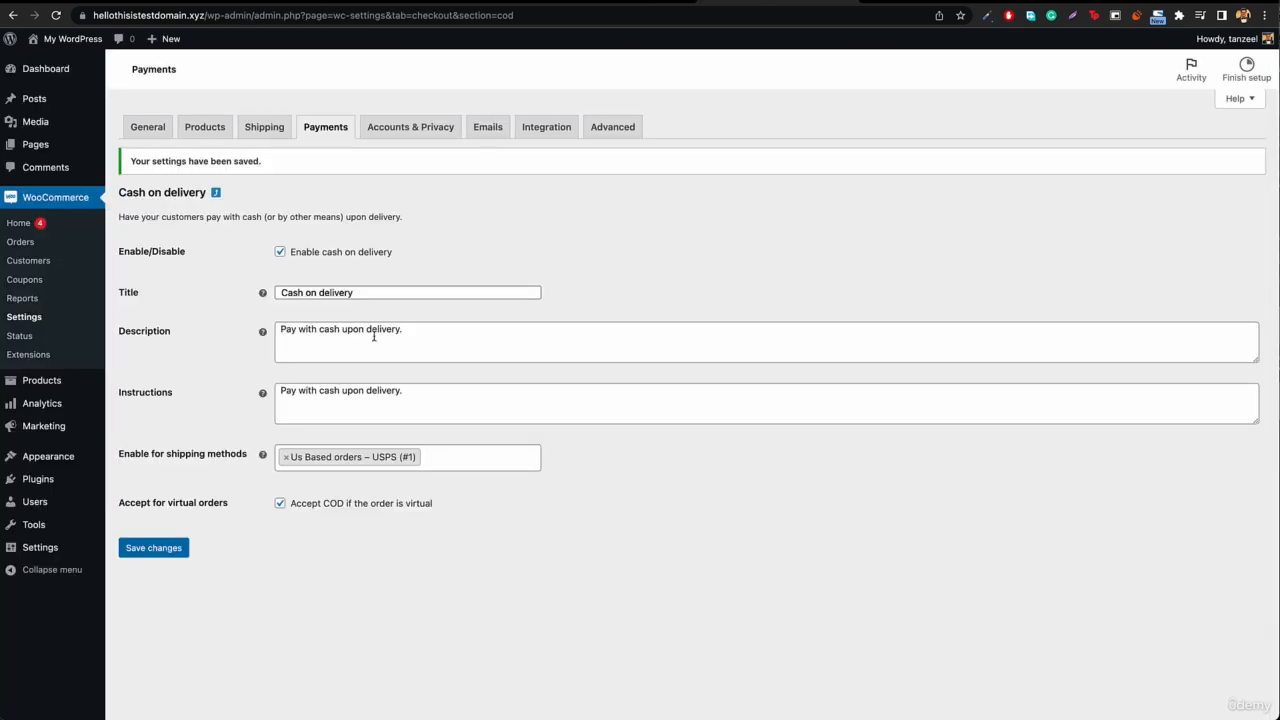
left_click(216, 195)
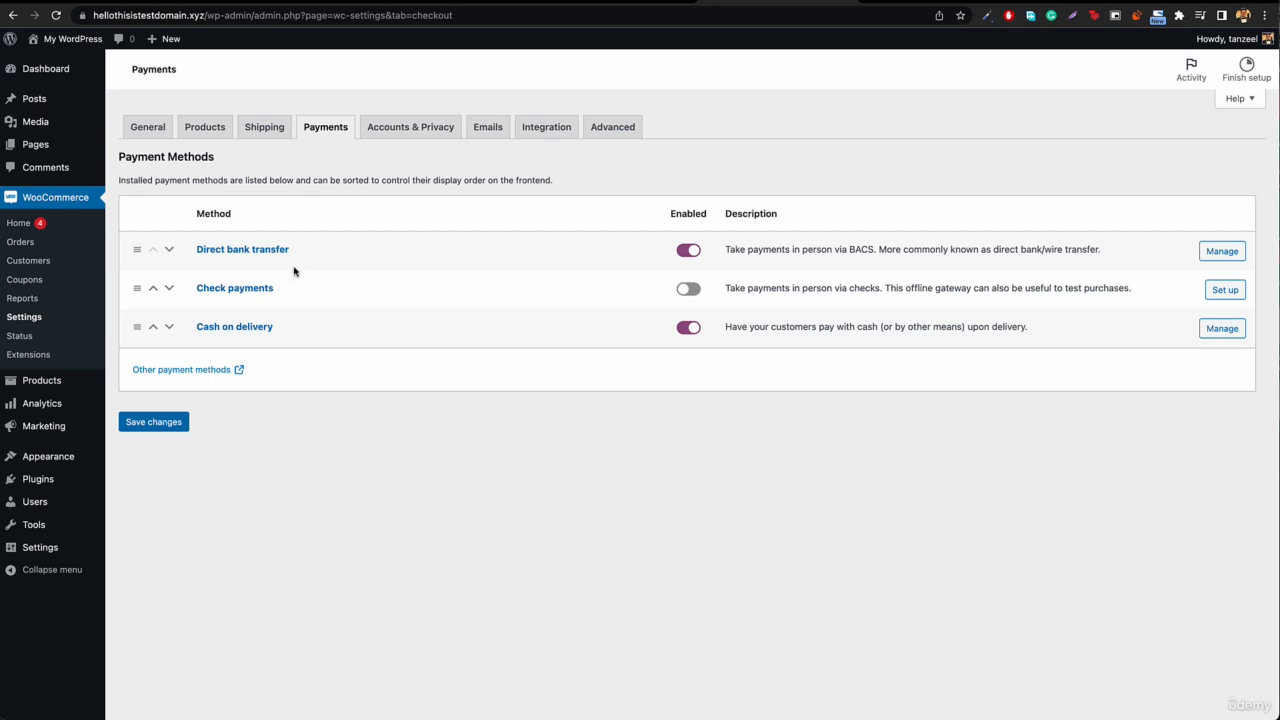
Step: Search the plugin directory for "paypal", and install and activate WebToffee PayPal Express Checkout Payment Gateway for WooCommerce
mouse_move(74, 424)
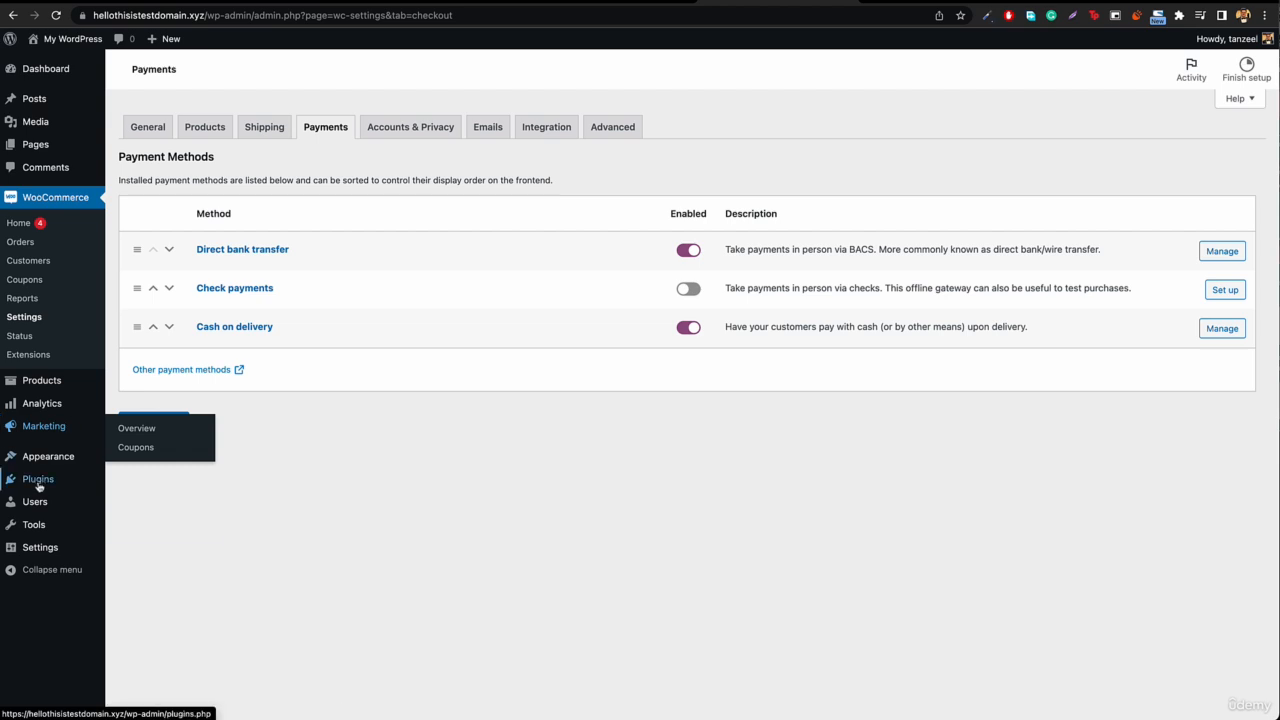
mouse_move(40, 486)
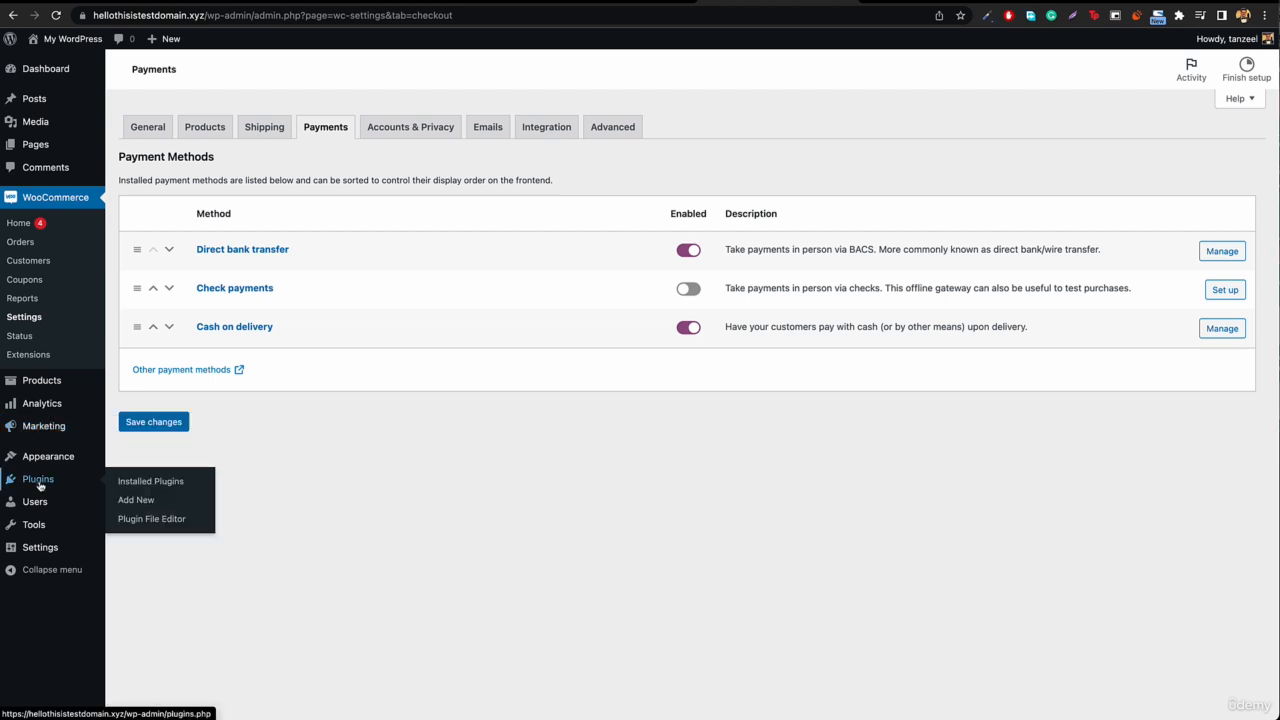
left_click(140, 506)
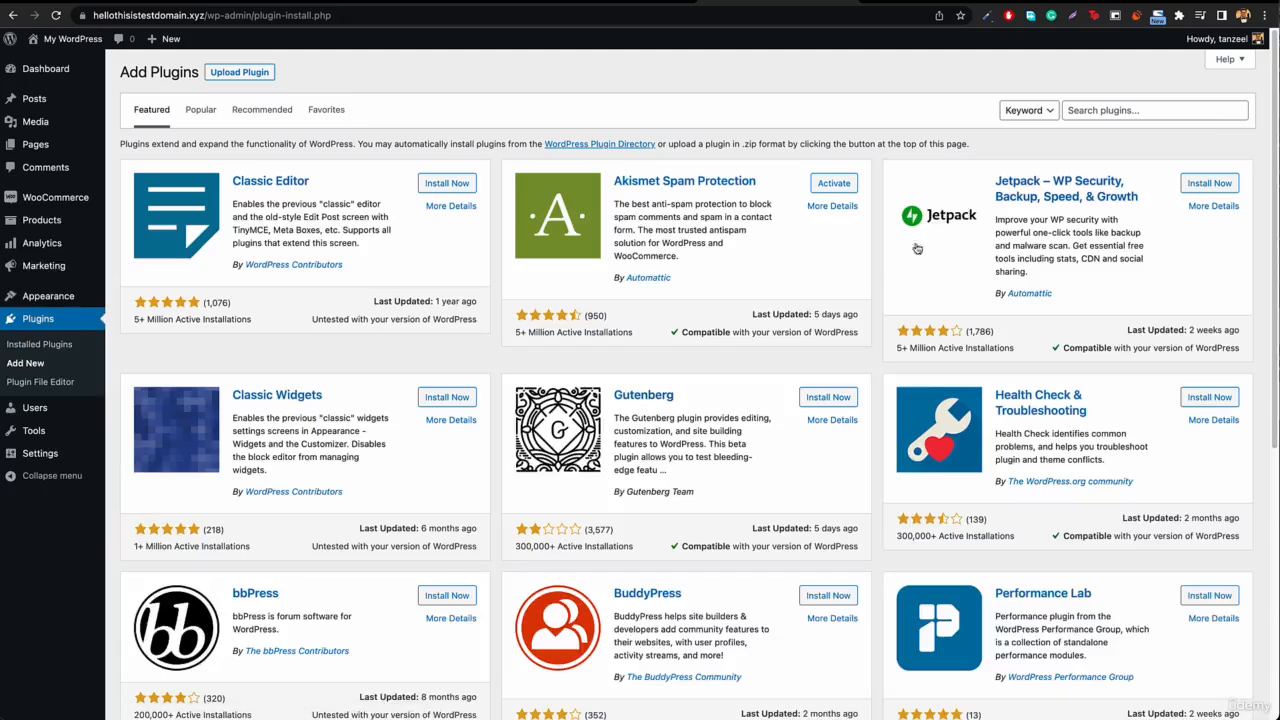
left_click(1118, 114)
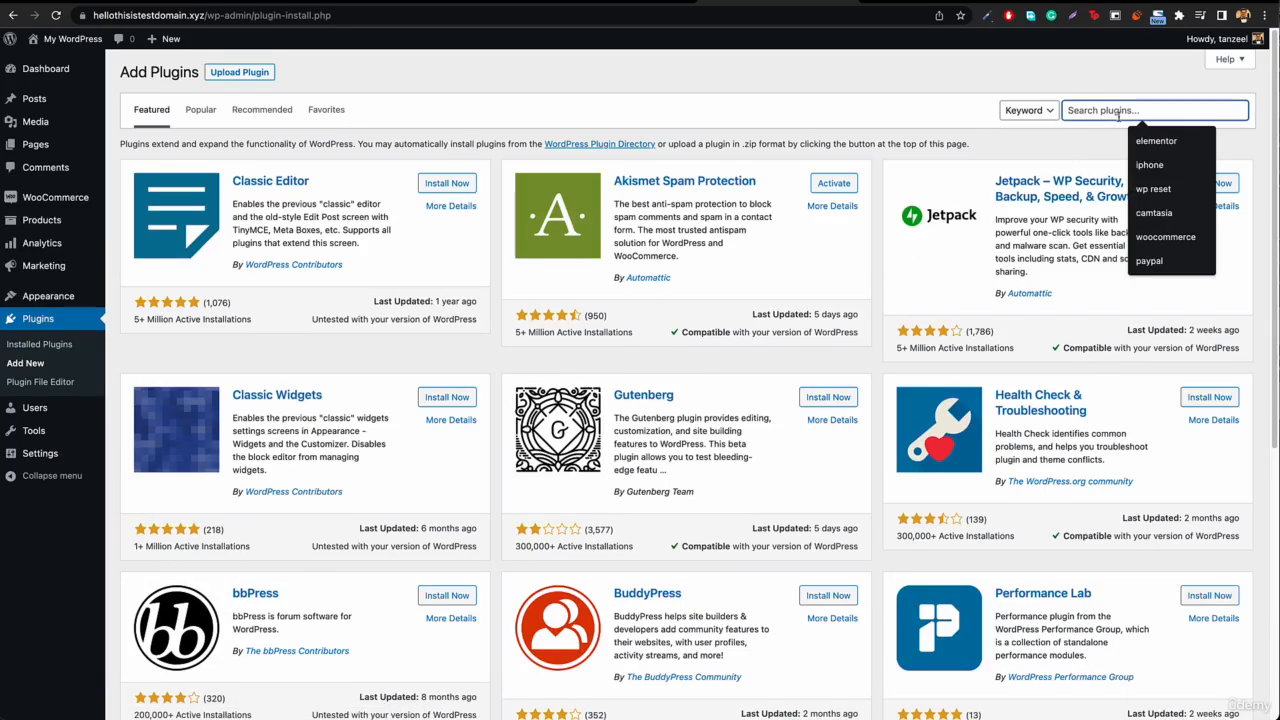
type("paypal")
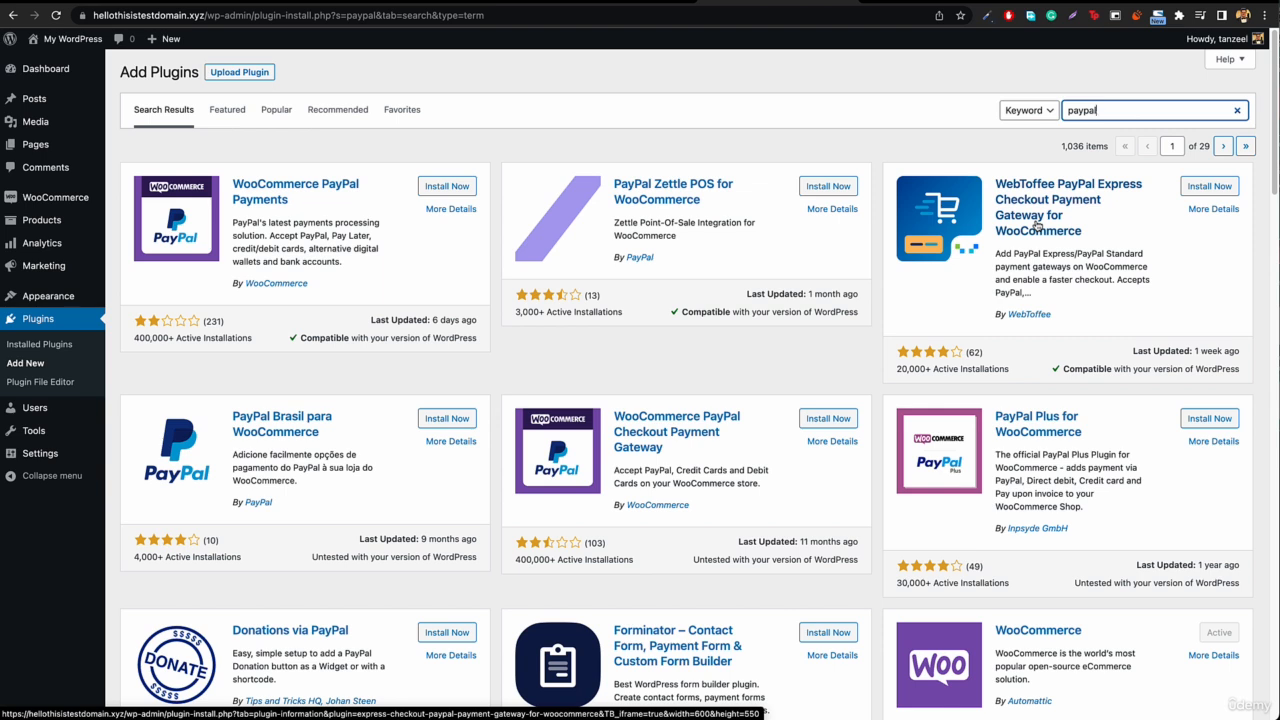
left_click(1191, 190)
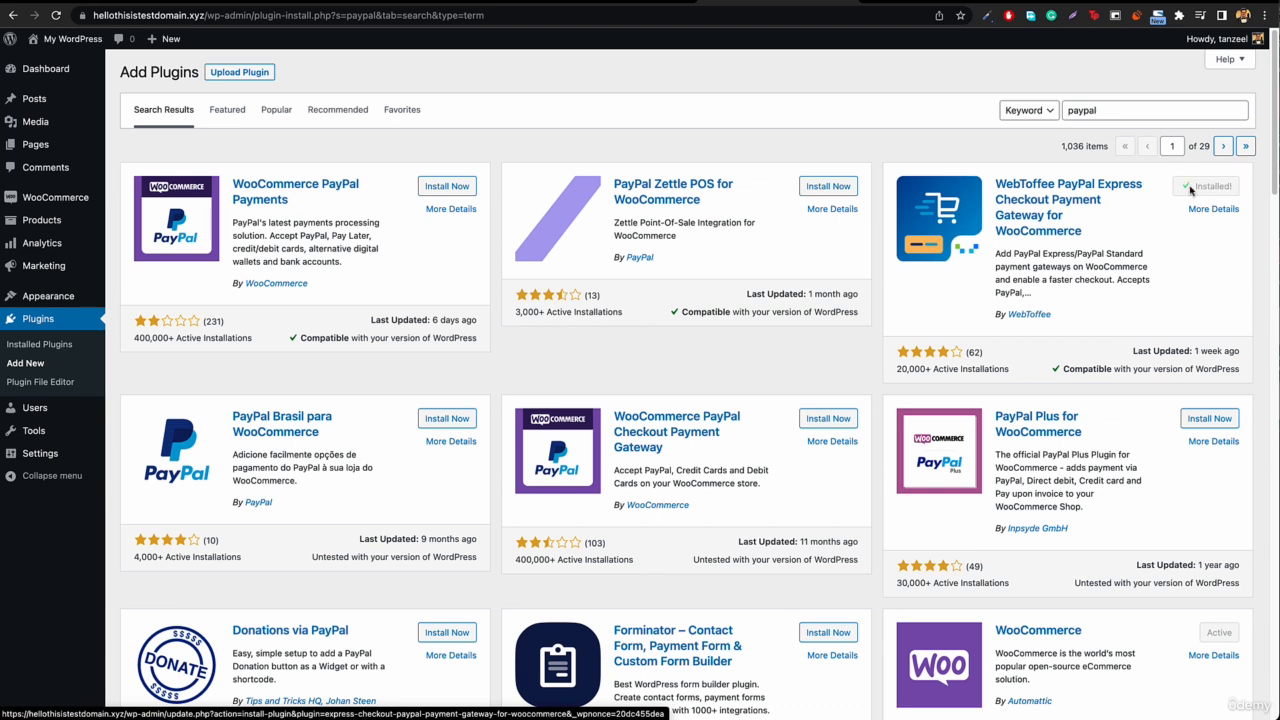
left_click(1216, 188)
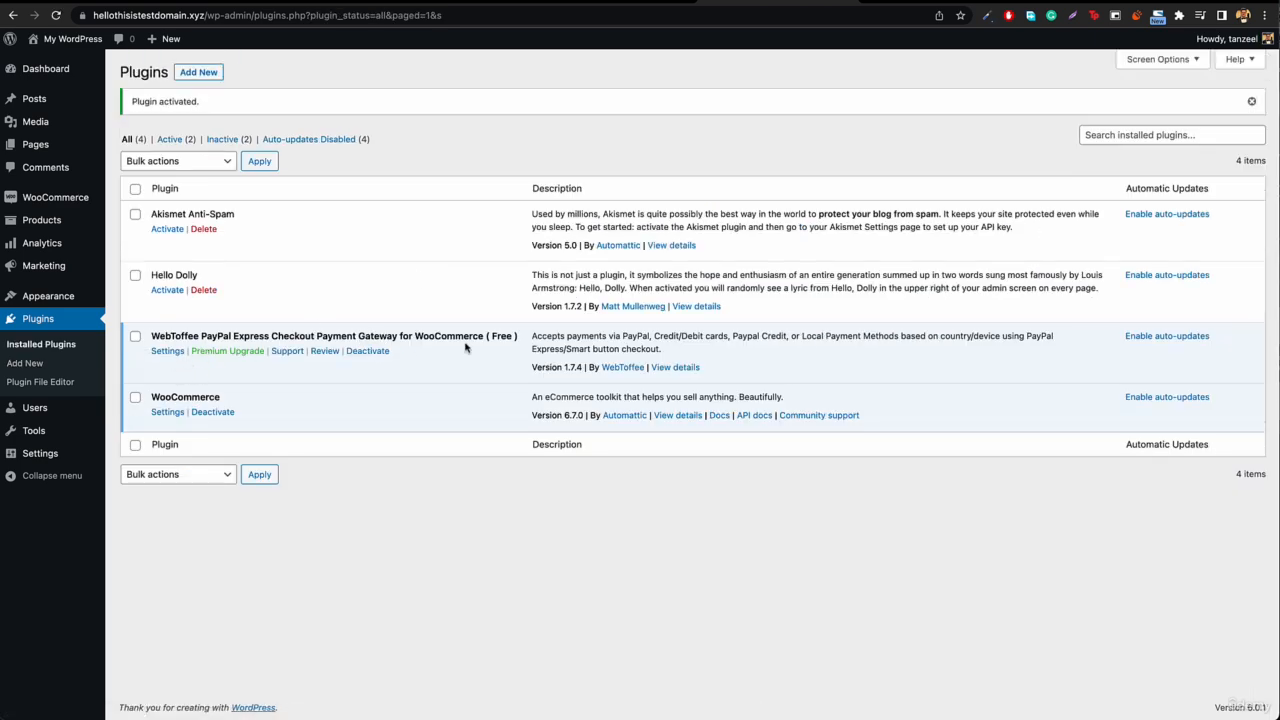
Step: Enable PayPal Express among the WooCommerce payment methods and set its payment button to Express checkout
mouse_move(58, 197)
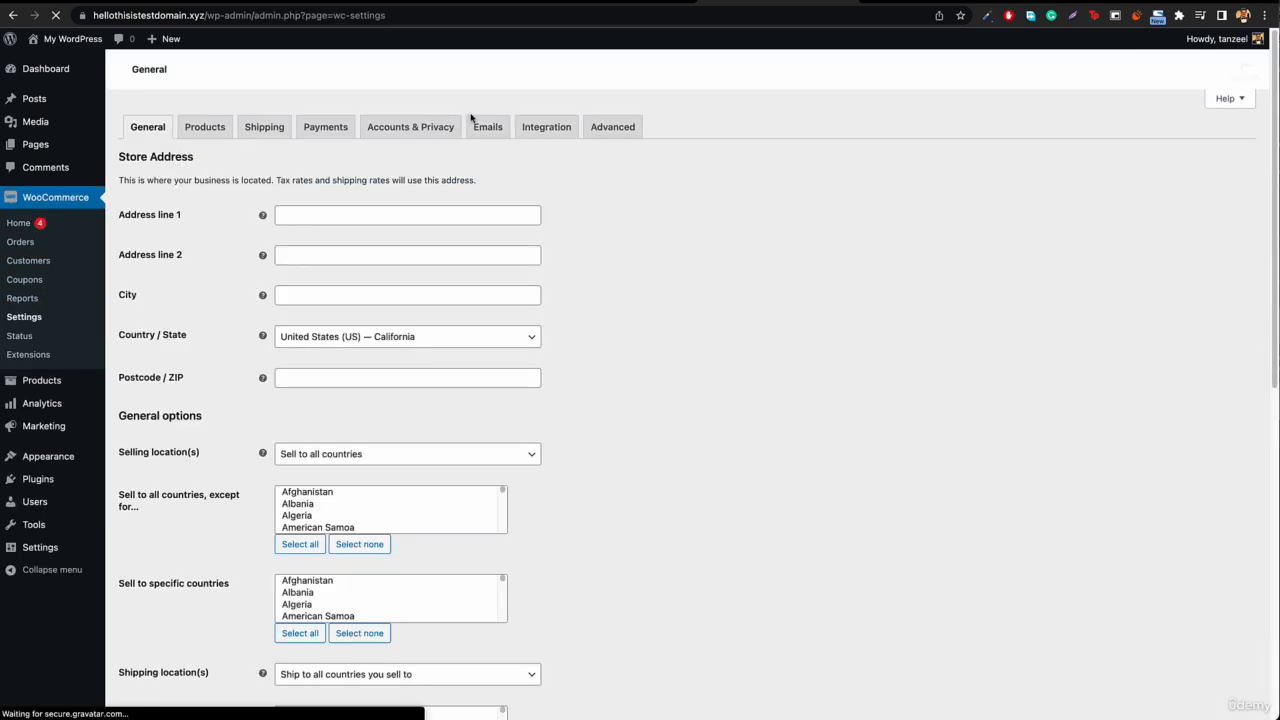
left_click(326, 130)
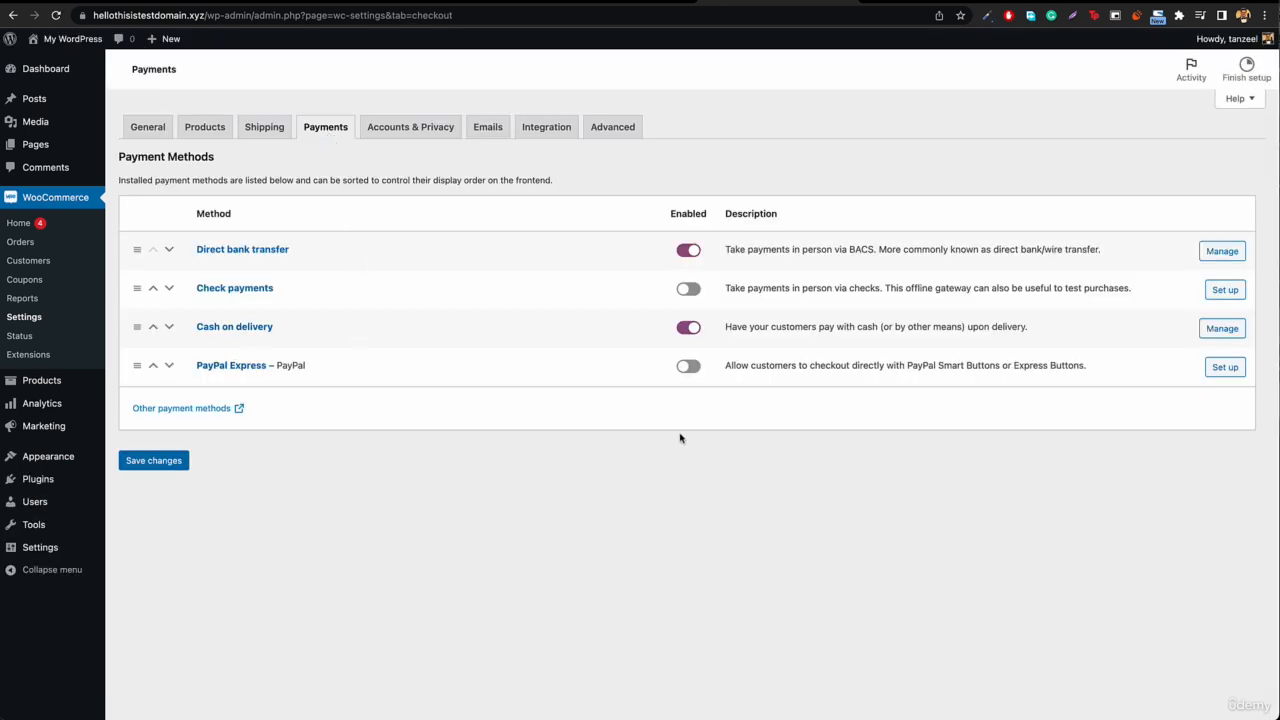
left_click(688, 366)
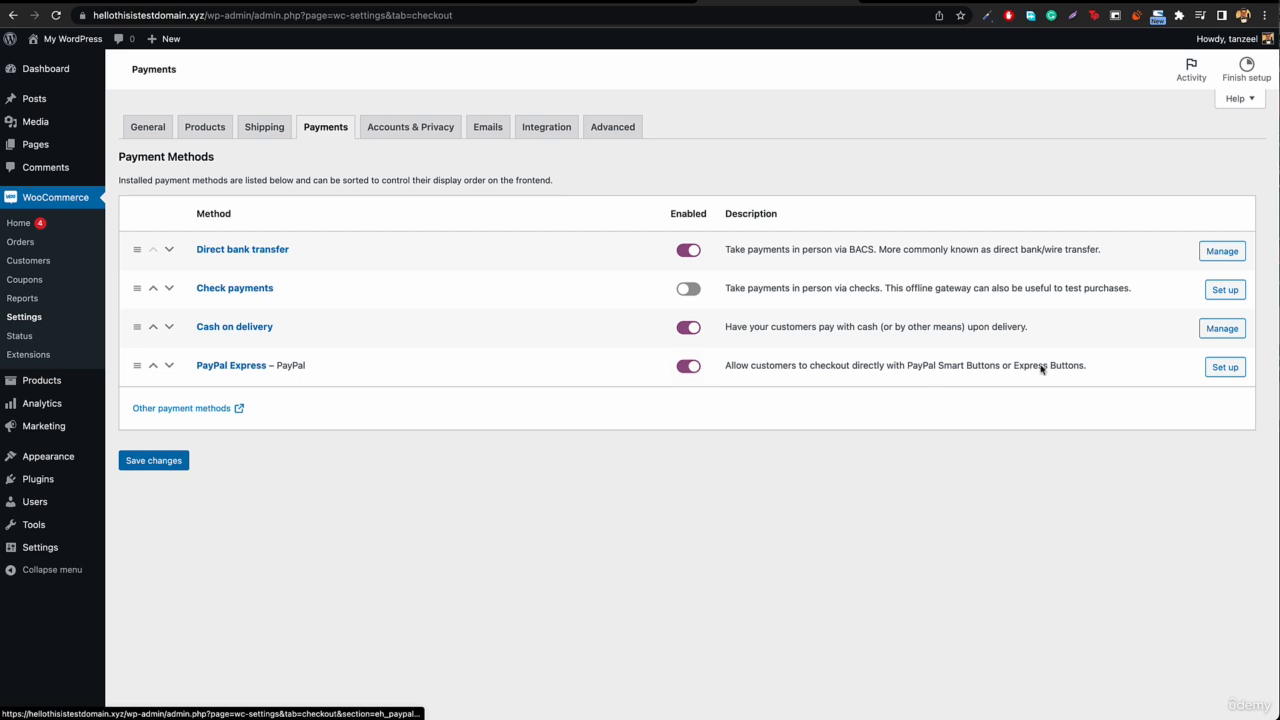
left_click(1224, 371)
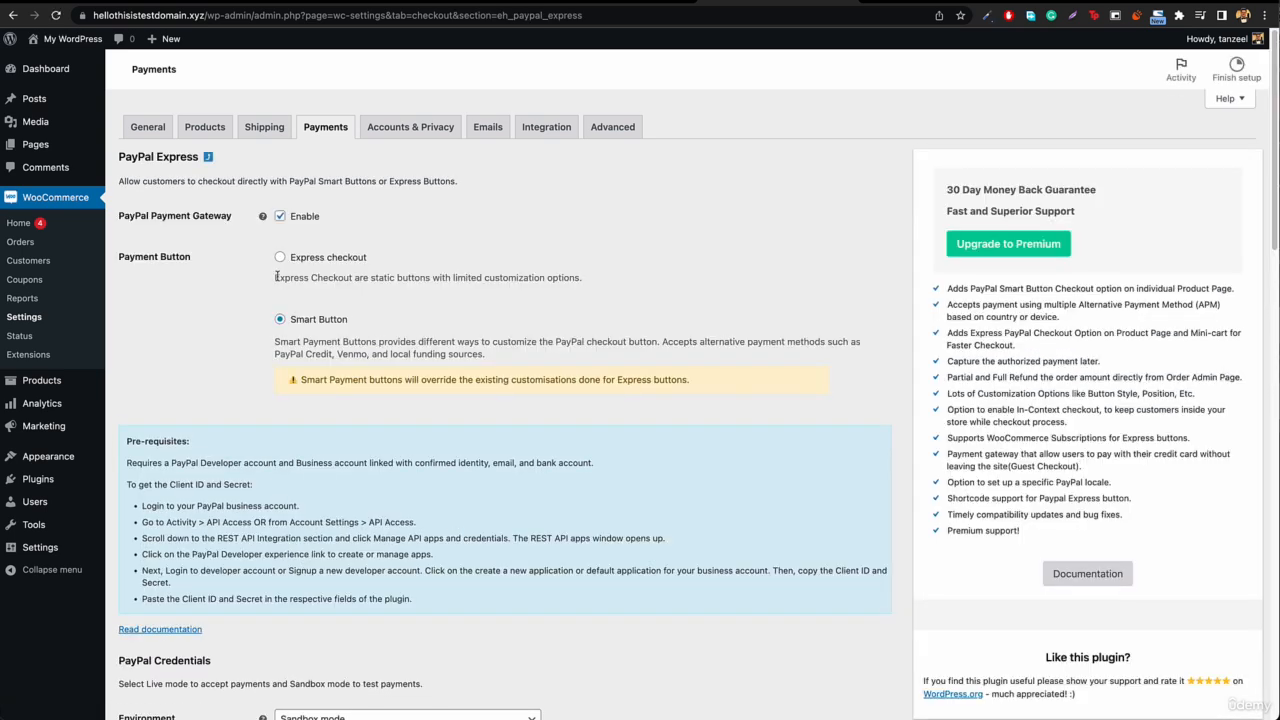
left_click(301, 323)
left_click(333, 262)
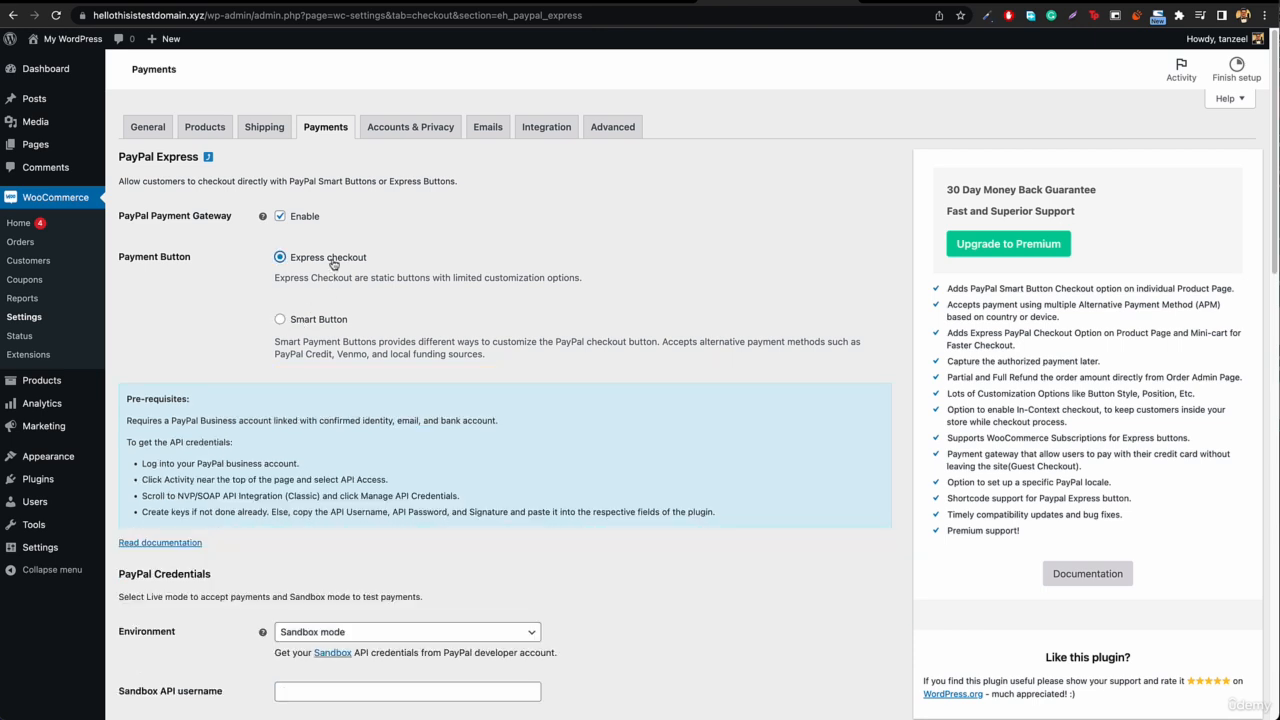
Step: Try Live mode as the environment for the PayPal credentials and return it to Sandbox mode
scroll(334, 408, "down", 3)
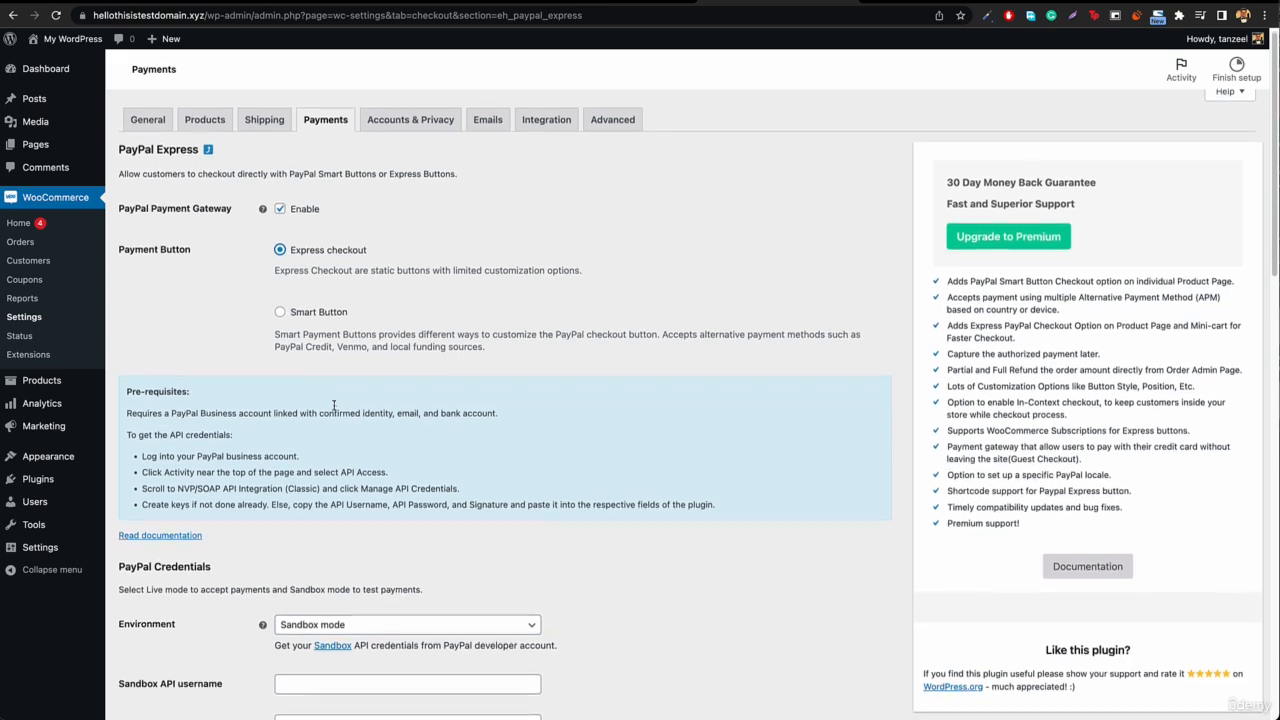
scroll(320, 444, "down", 2)
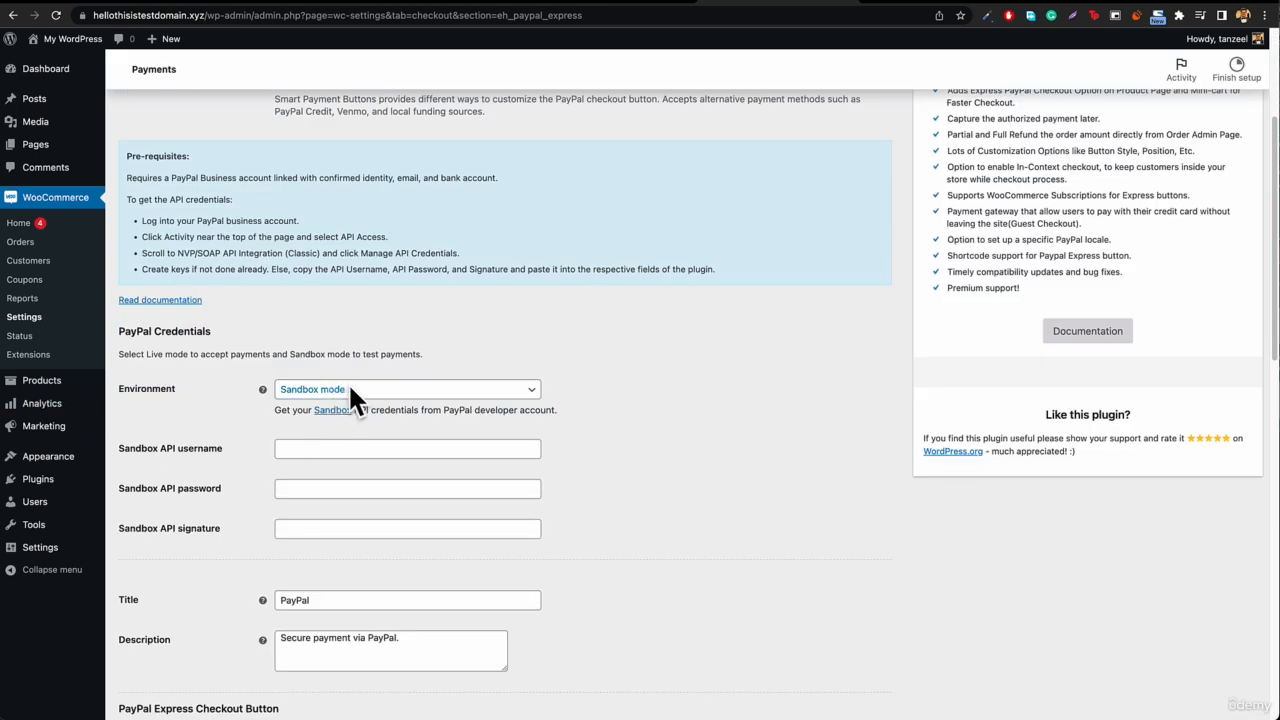
left_click(377, 392)
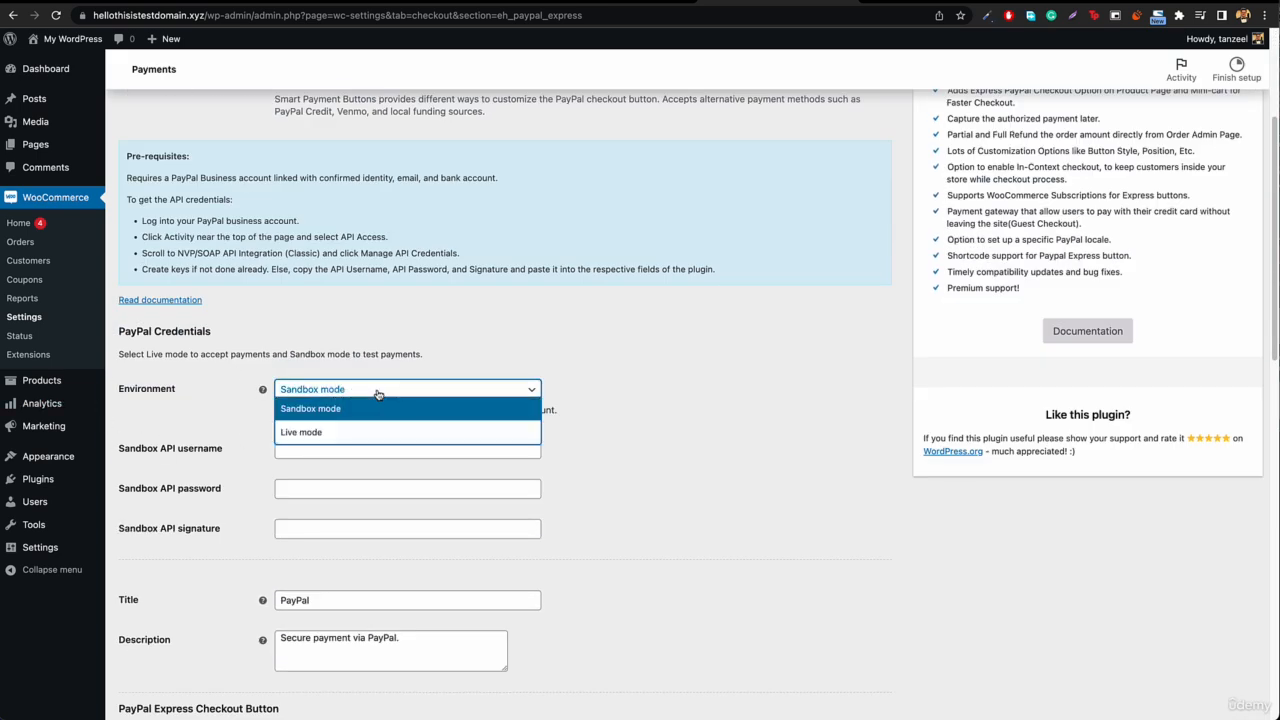
left_click(356, 432)
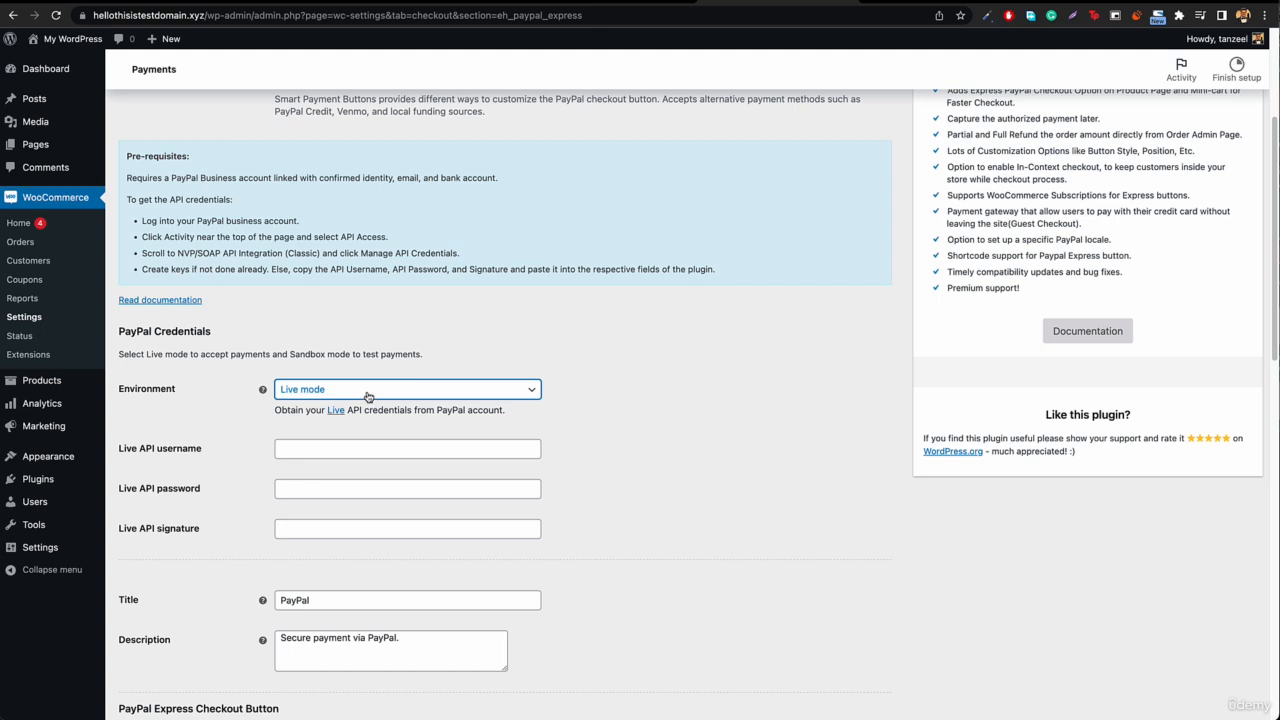
left_click(368, 397)
left_click(337, 413)
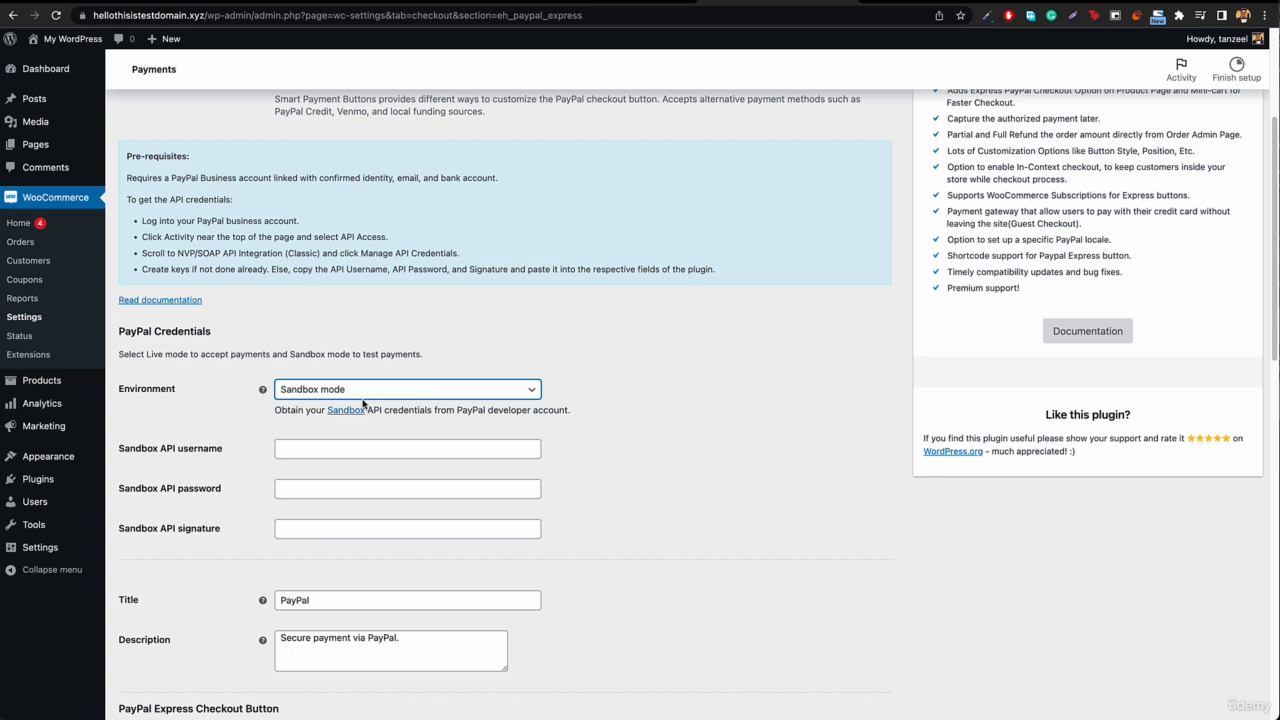
left_click(334, 391)
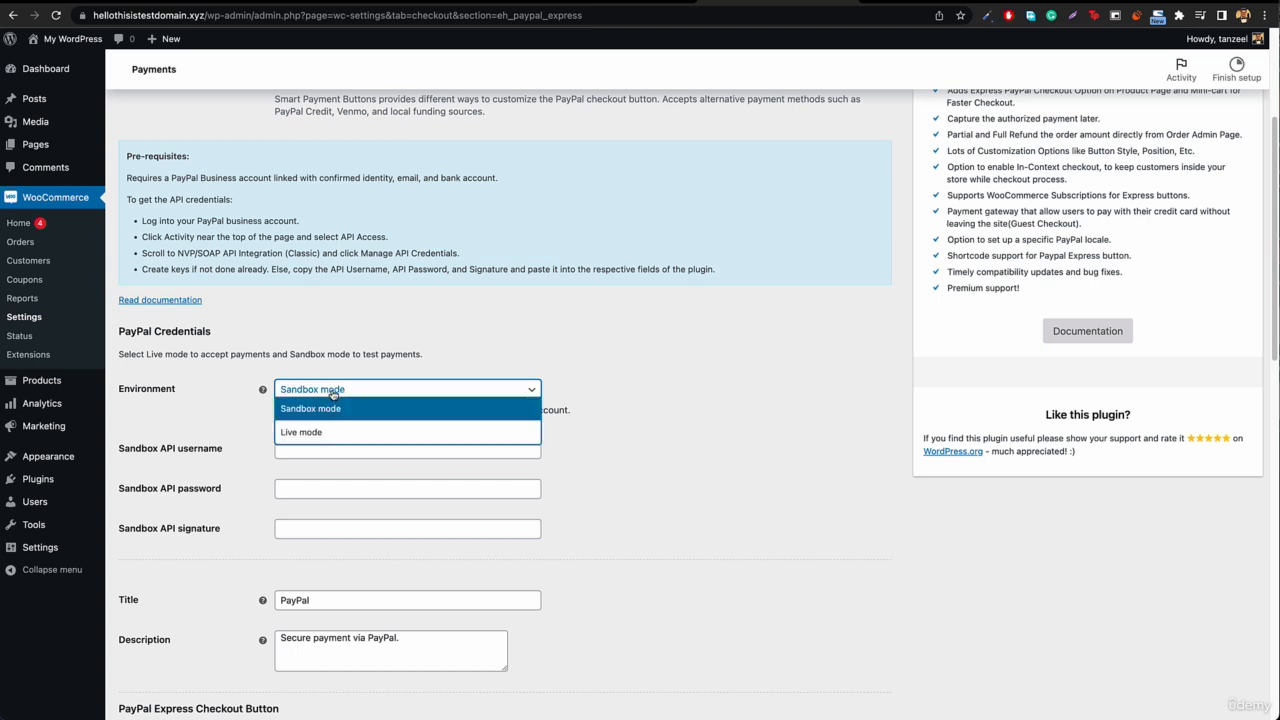
left_click(318, 411)
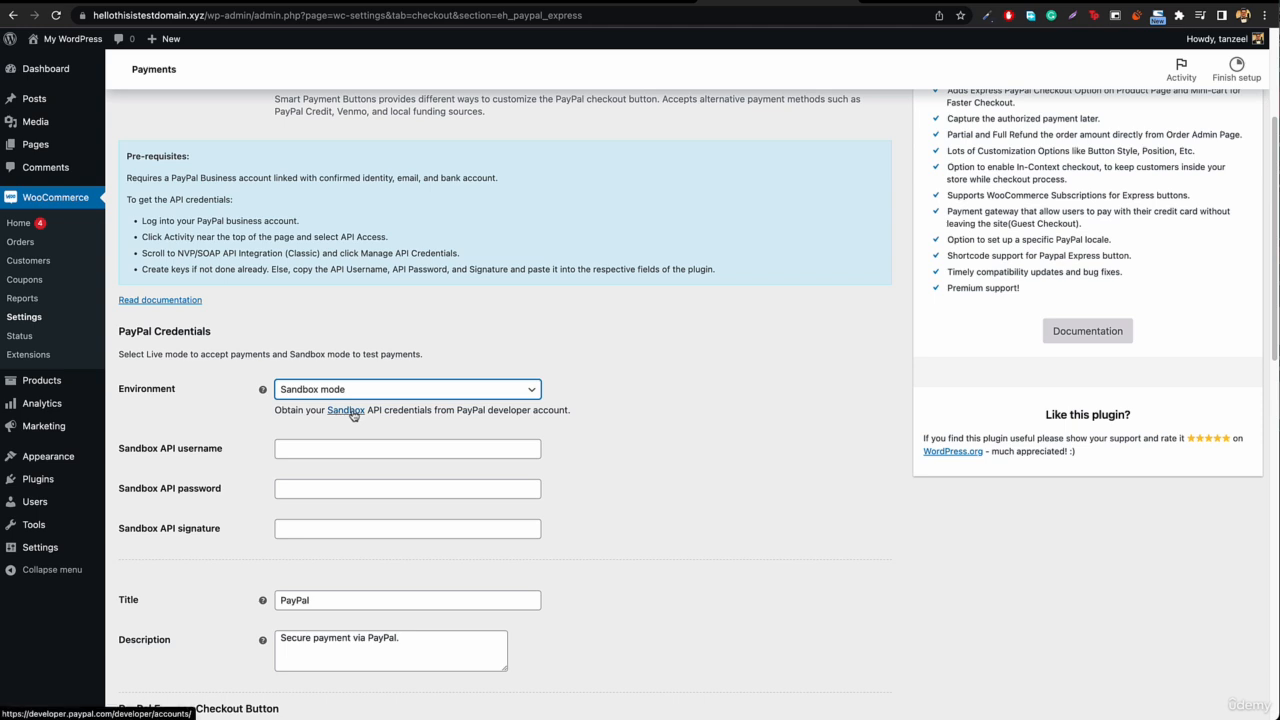
Step: Open the link for obtaining PayPal Sandbox API credentials in a new browser tab, keeping the PayPal Express settings page open
left_click(350, 413)
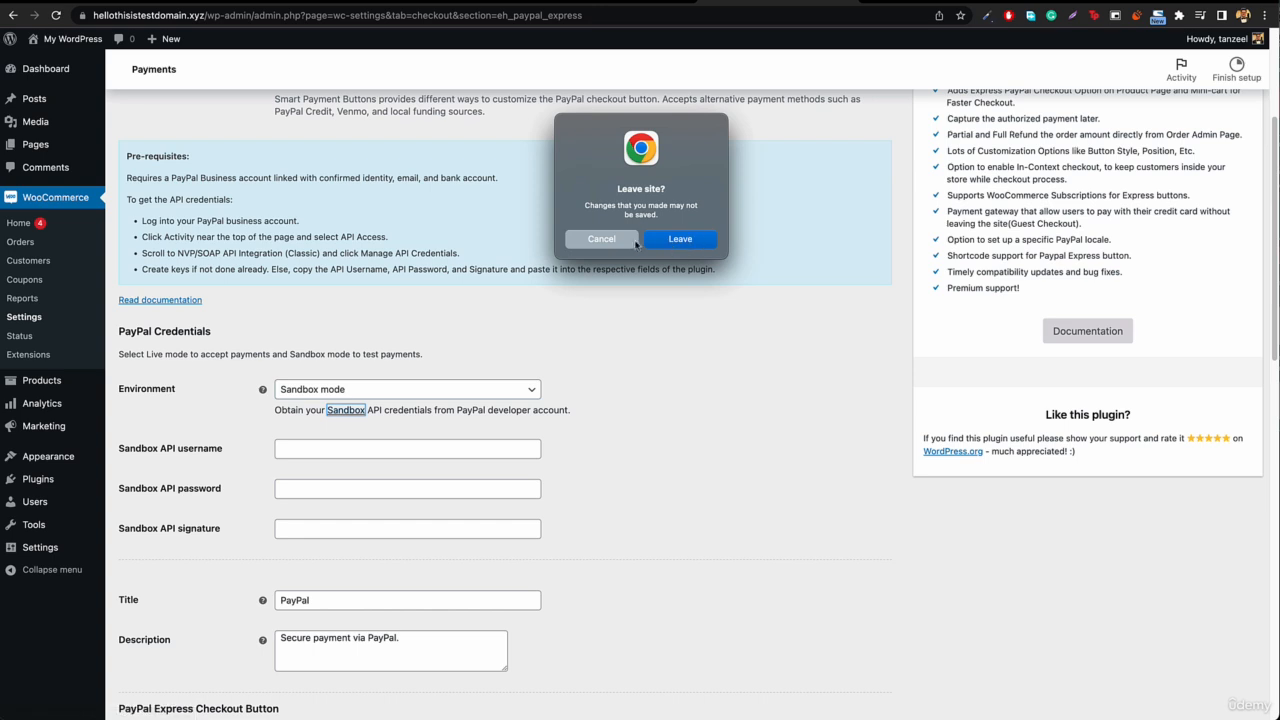
left_click(605, 242)
right_click(351, 410)
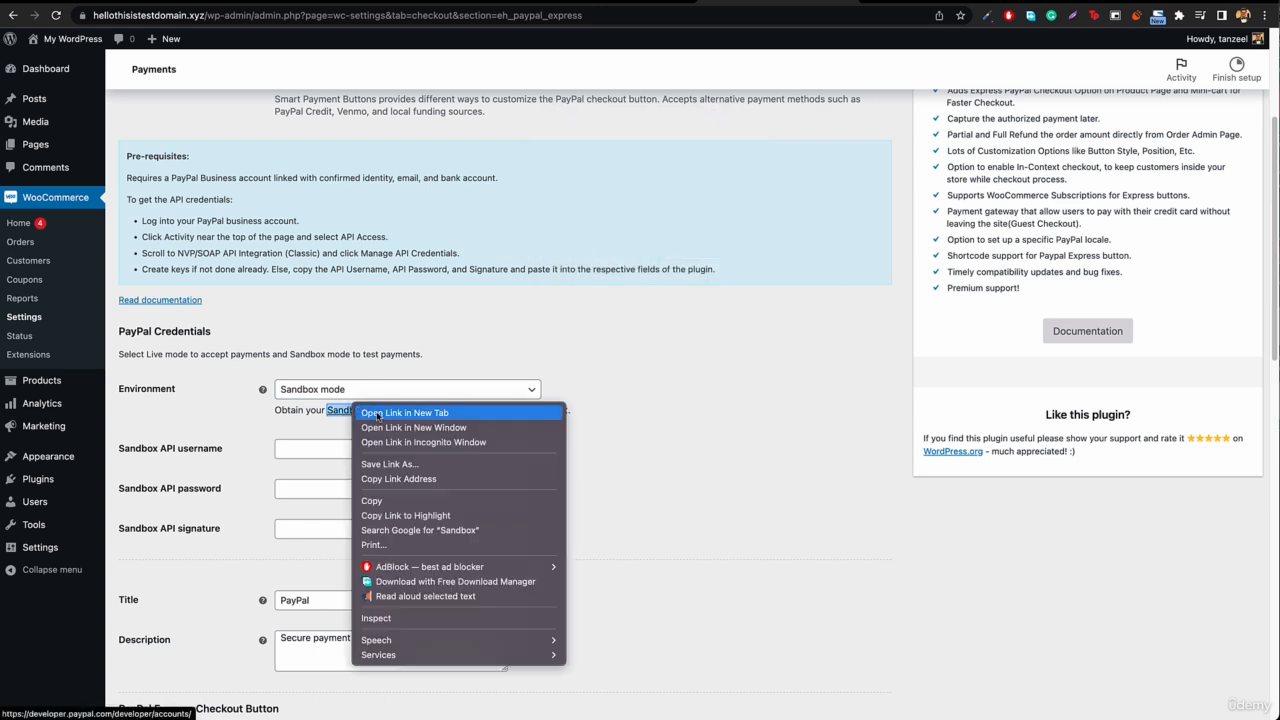
key("Escape")
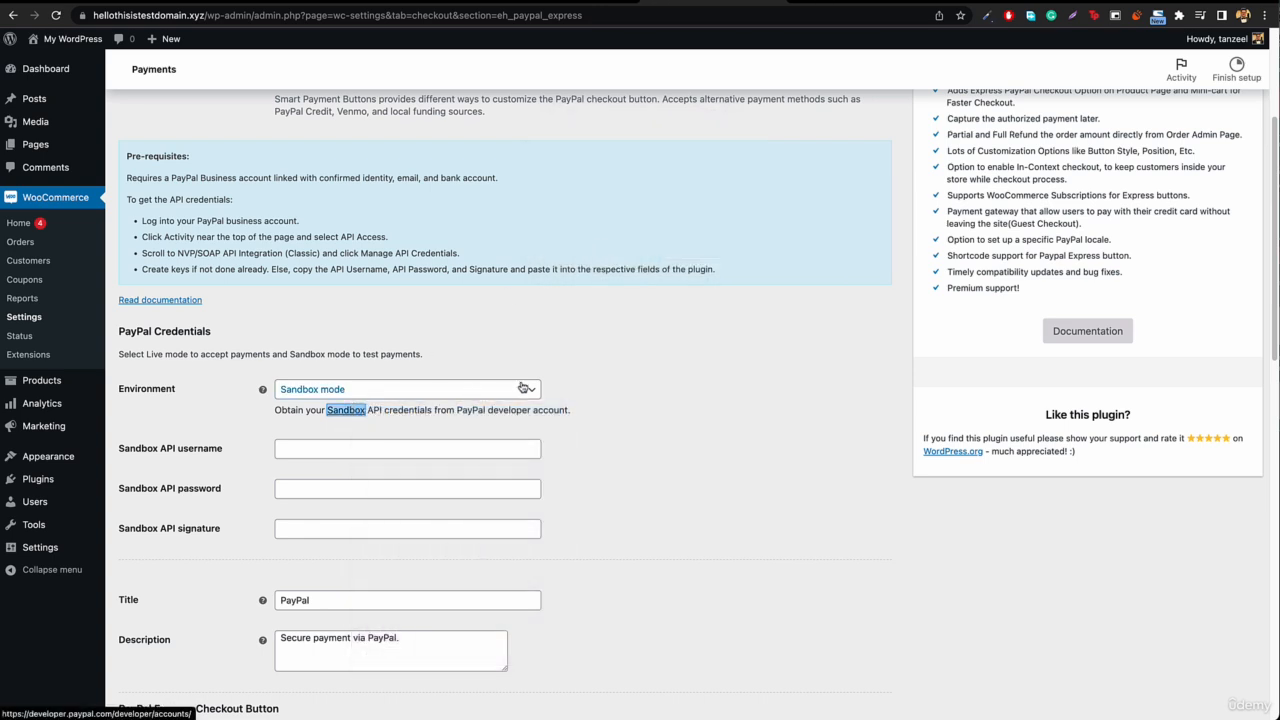
Step: Switch to the PayPal Developer page and open the sign-up form for a new Developer account
left_click(843, 4)
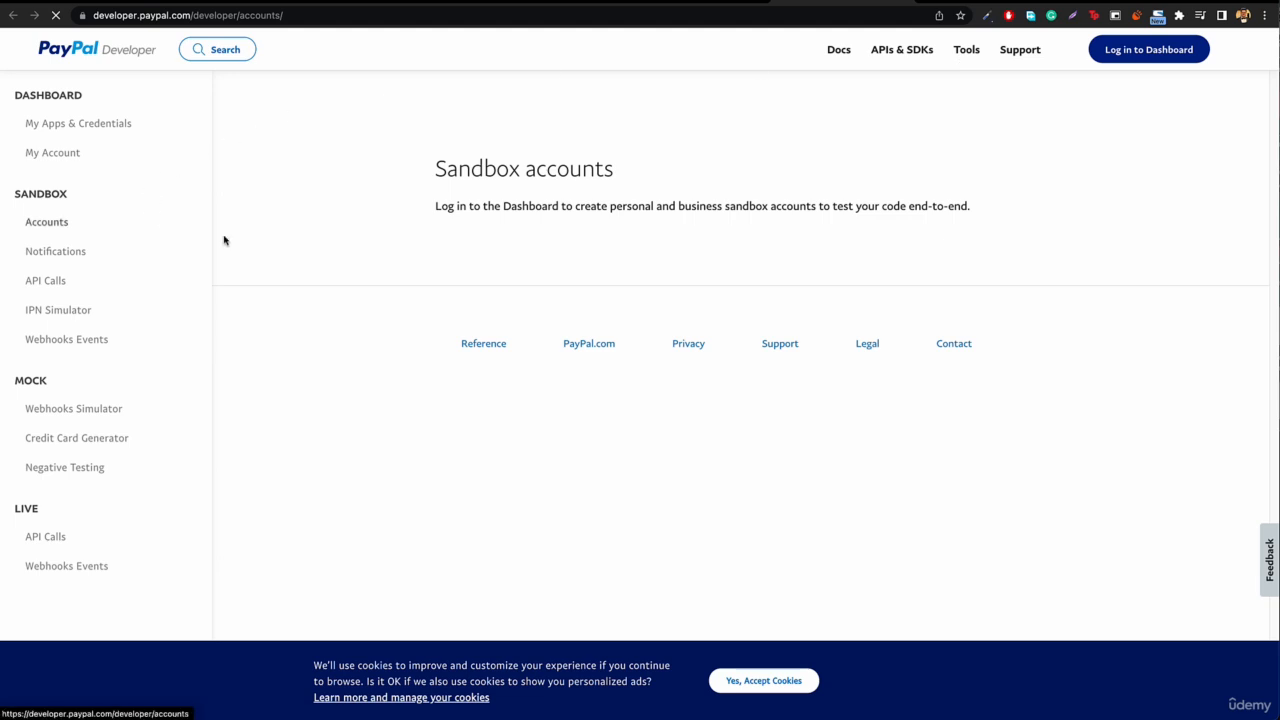
left_click(1142, 52)
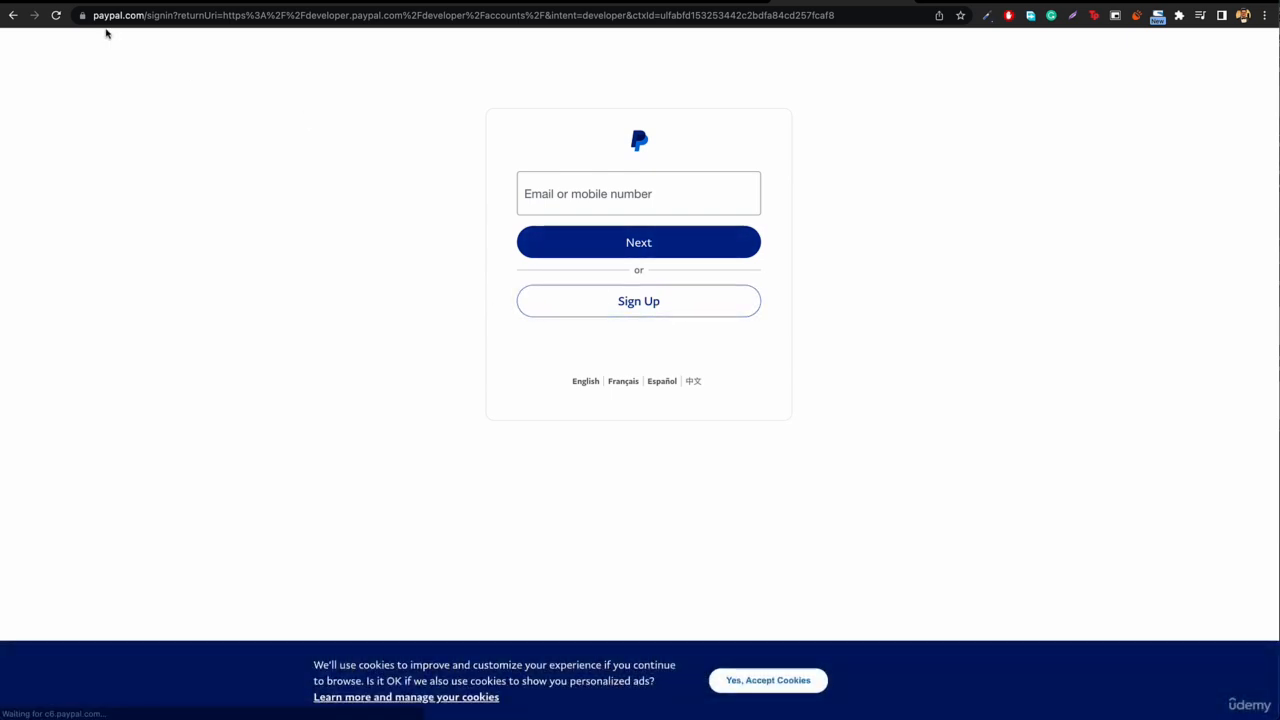
left_click(657, 307)
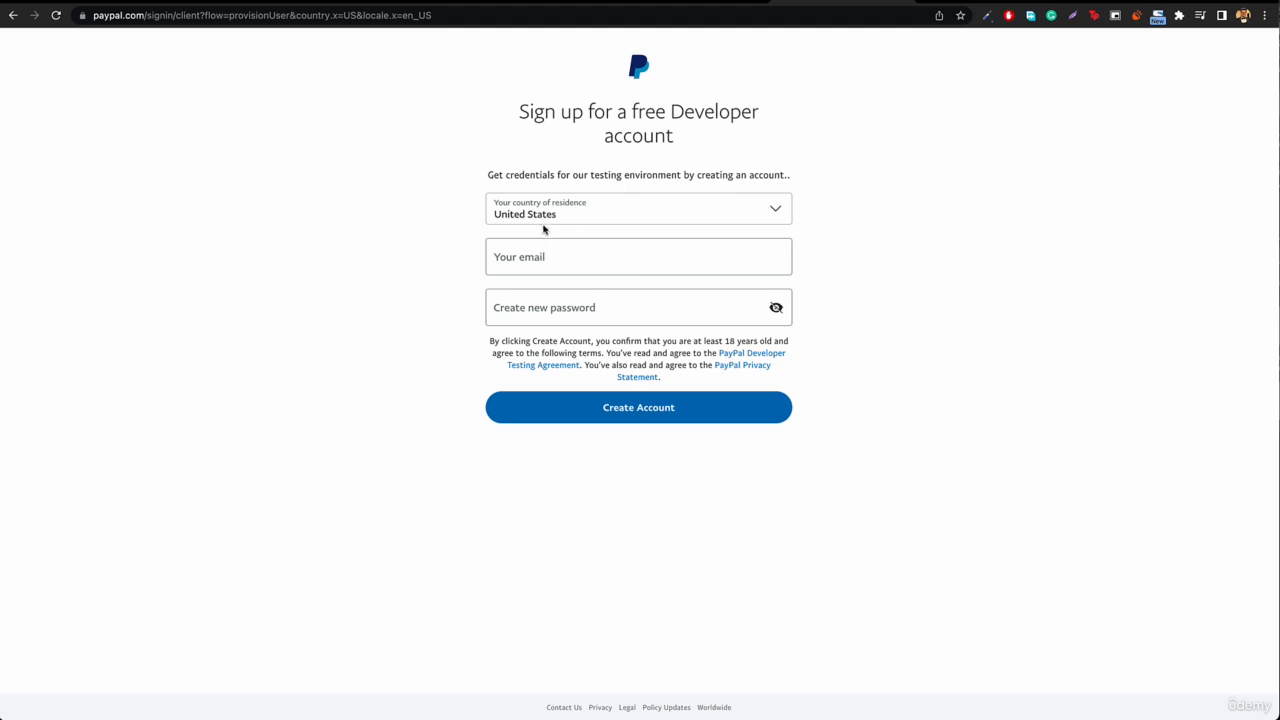
Step: Fill in the account e-mail and a new password, and submit the Developer account sign-up form
left_click(557, 262)
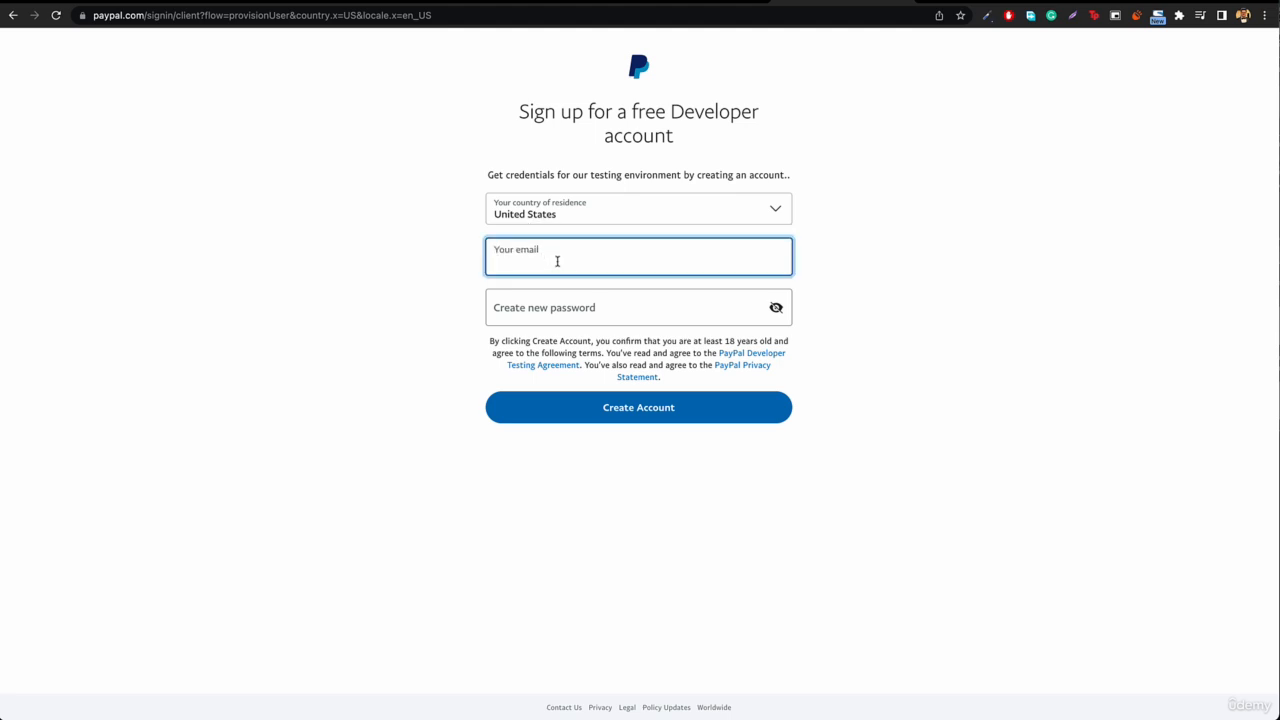
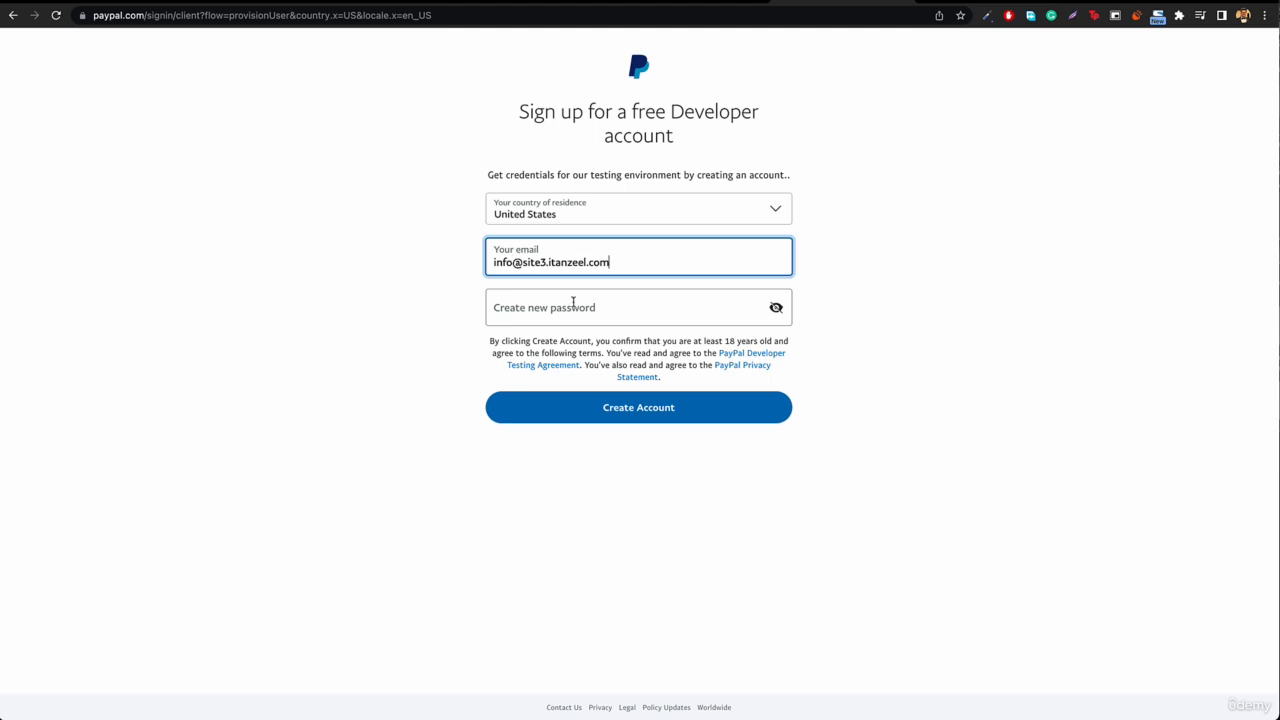
left_click(577, 312)
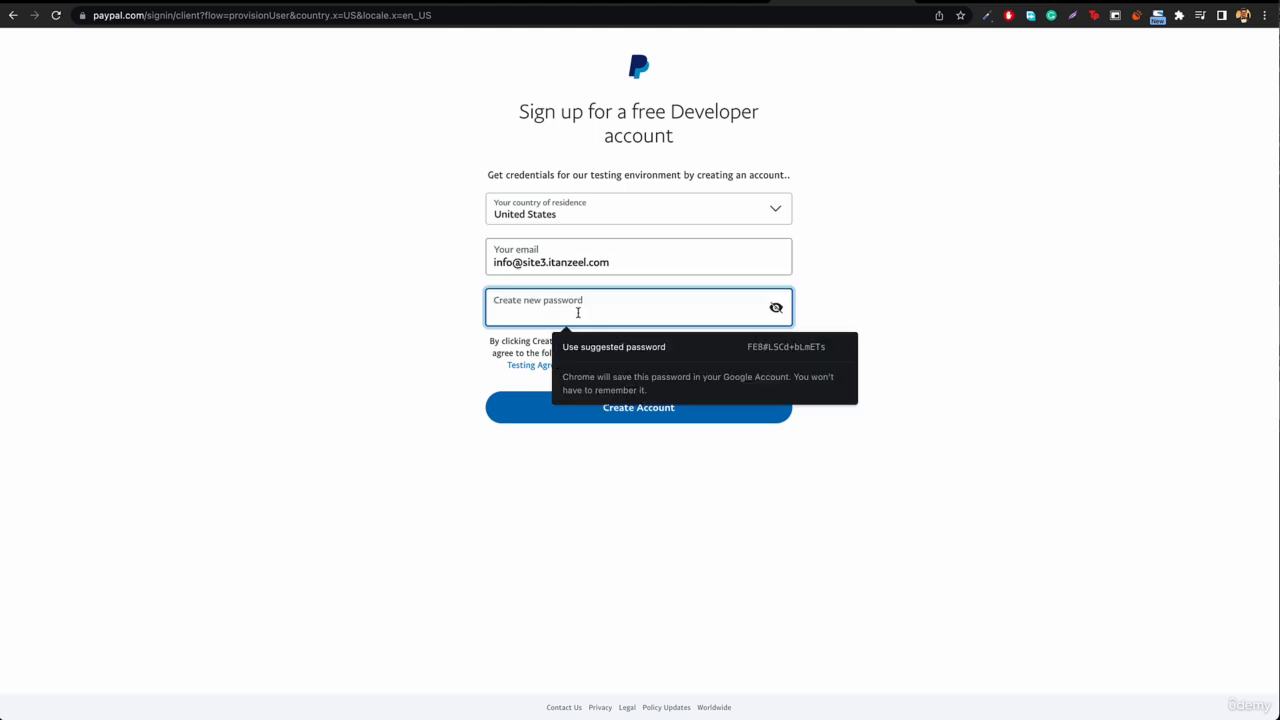
type("P")
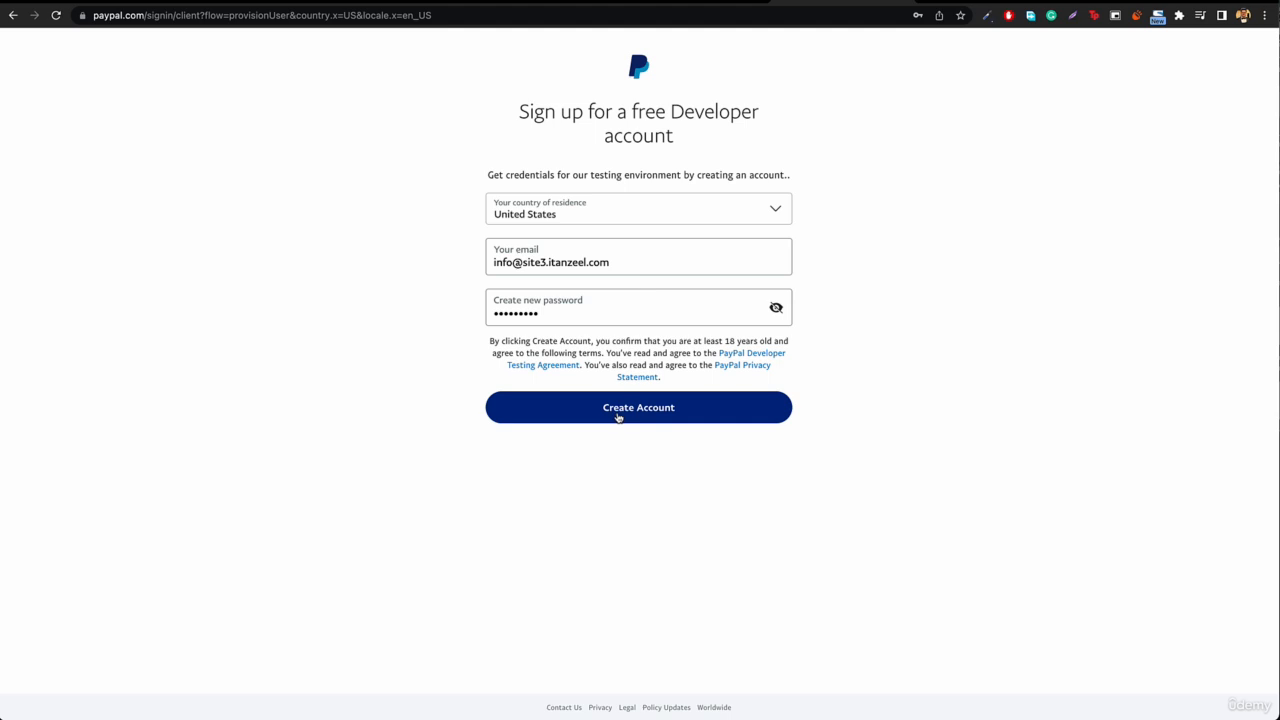
left_click(619, 417)
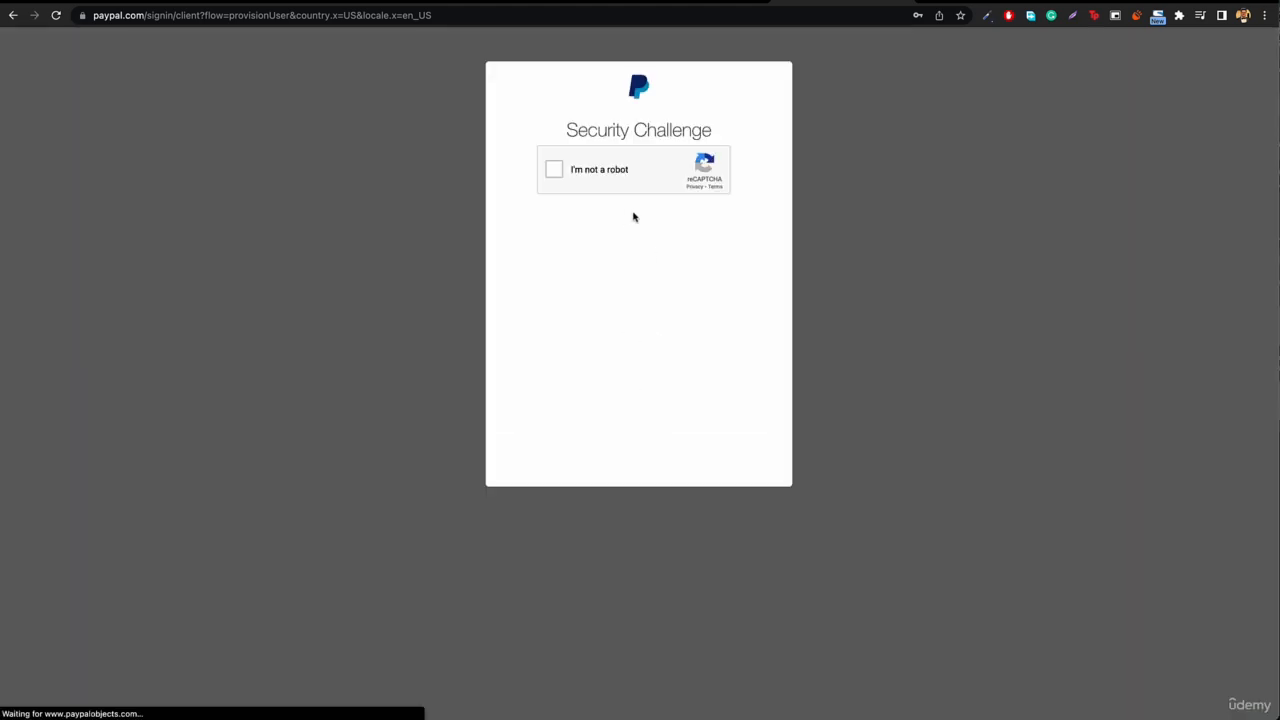
Step: Complete the security challenge by selecting all images with traffic lights, and dismiss the browser's offer to save the password
left_click(554, 170)
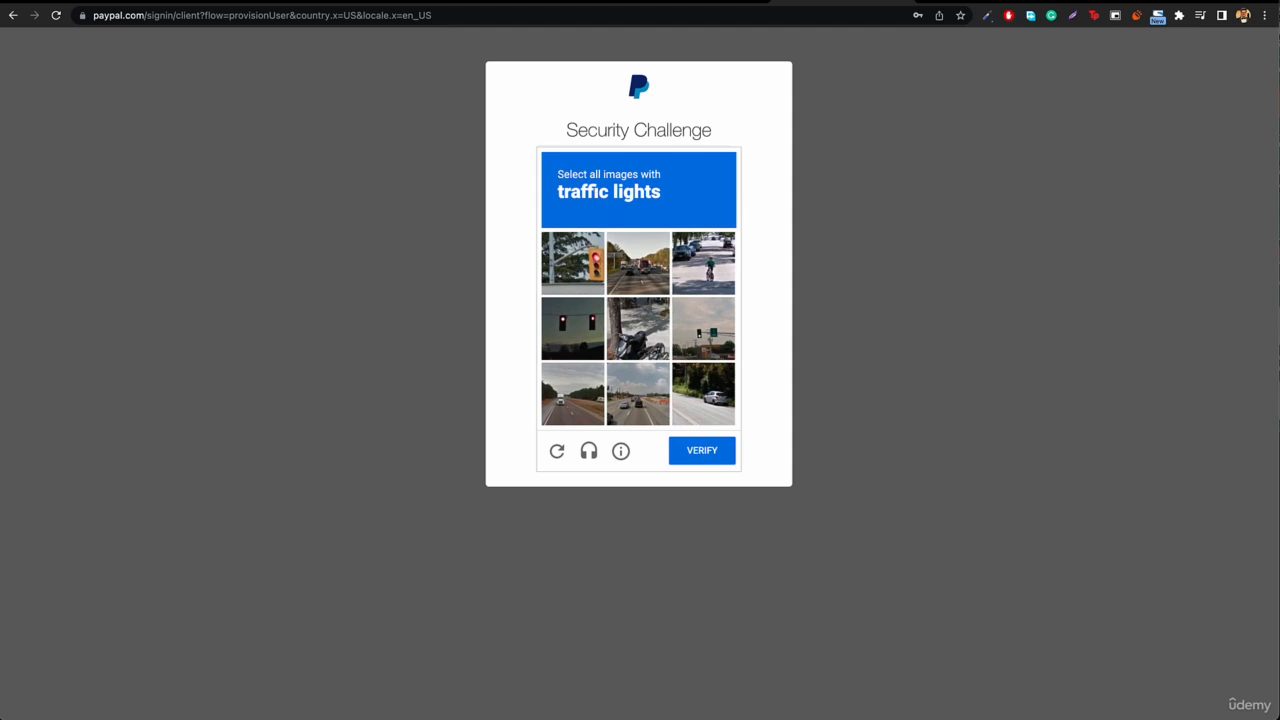
left_click(572, 270)
left_click(561, 328)
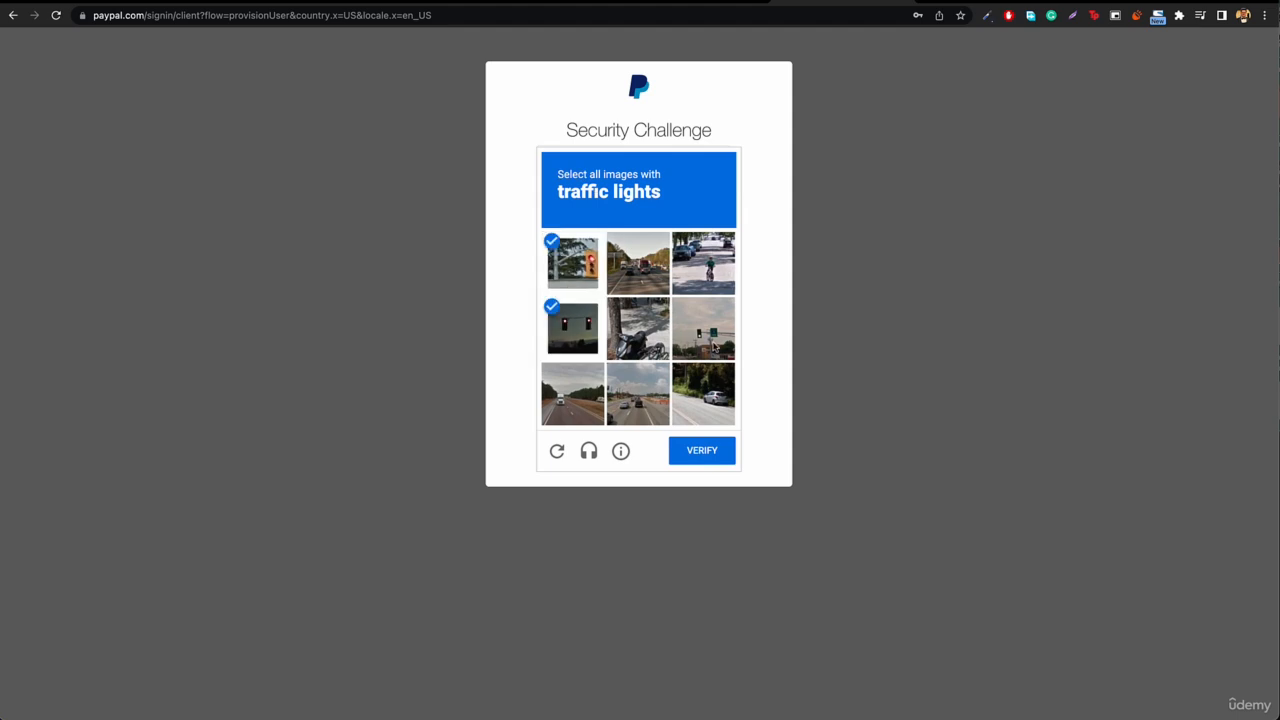
left_click(714, 347)
left_click(697, 457)
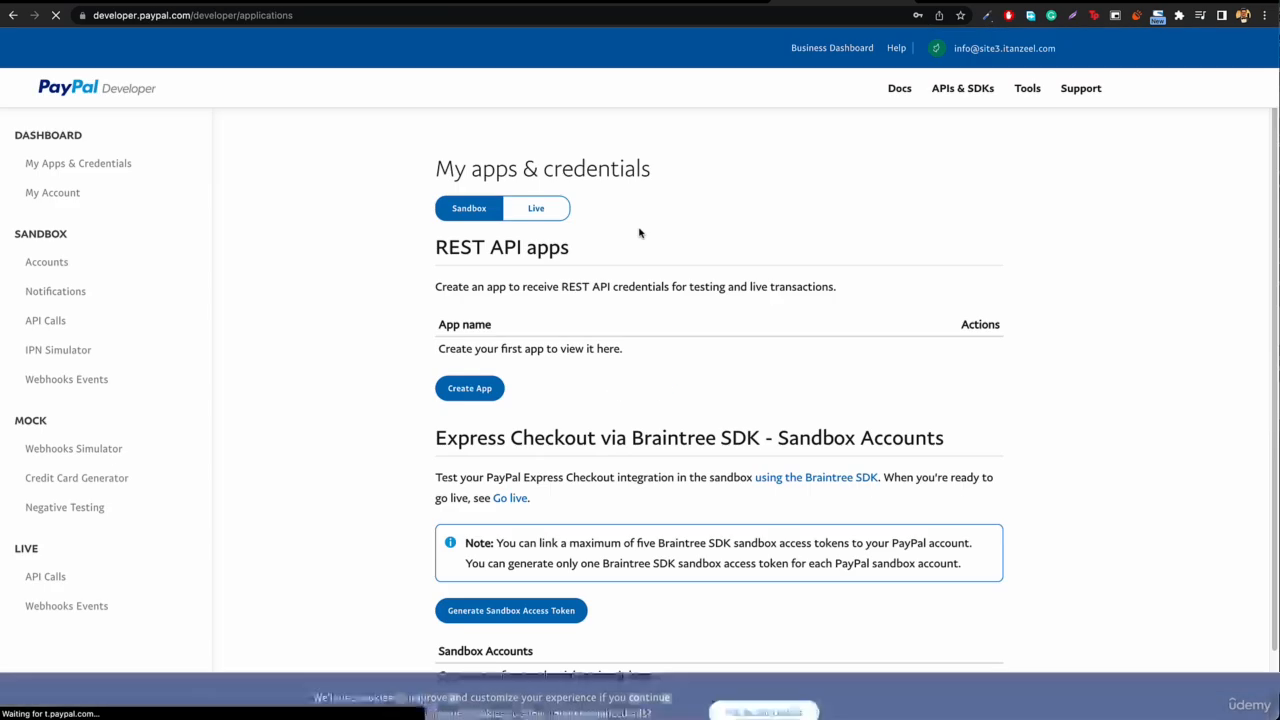
mouse_move(1047, 49)
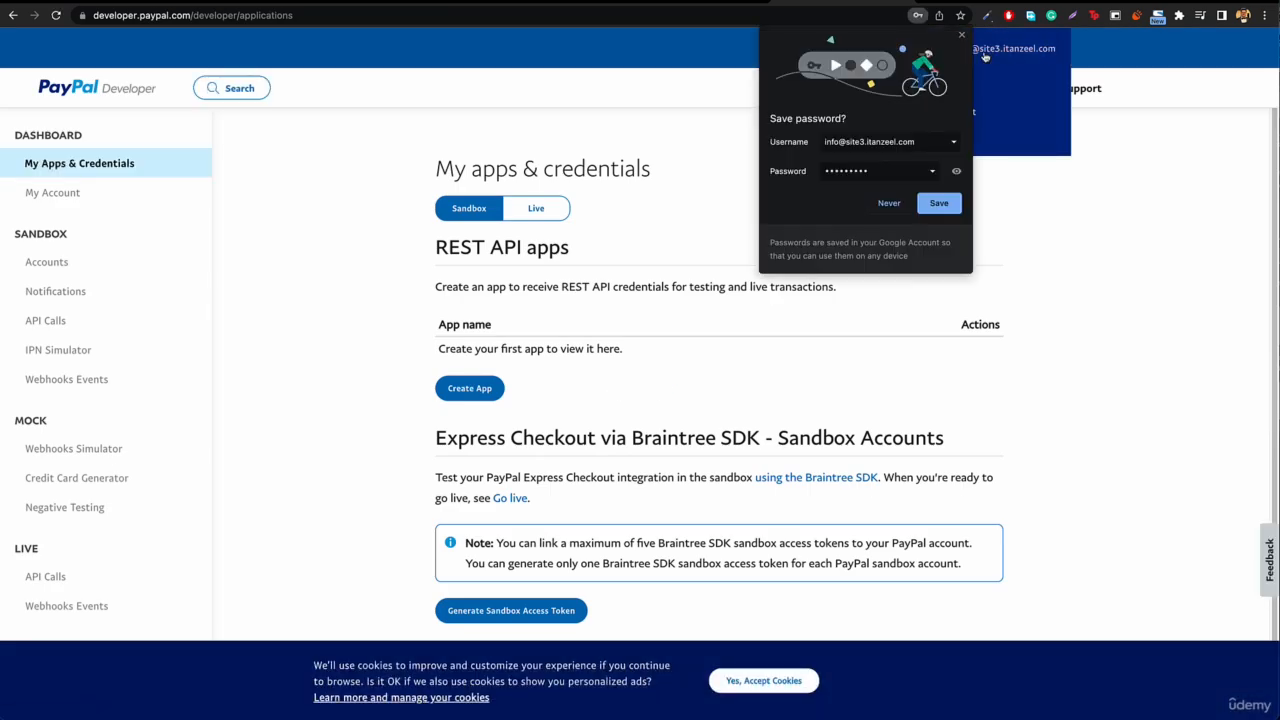
left_click(961, 36)
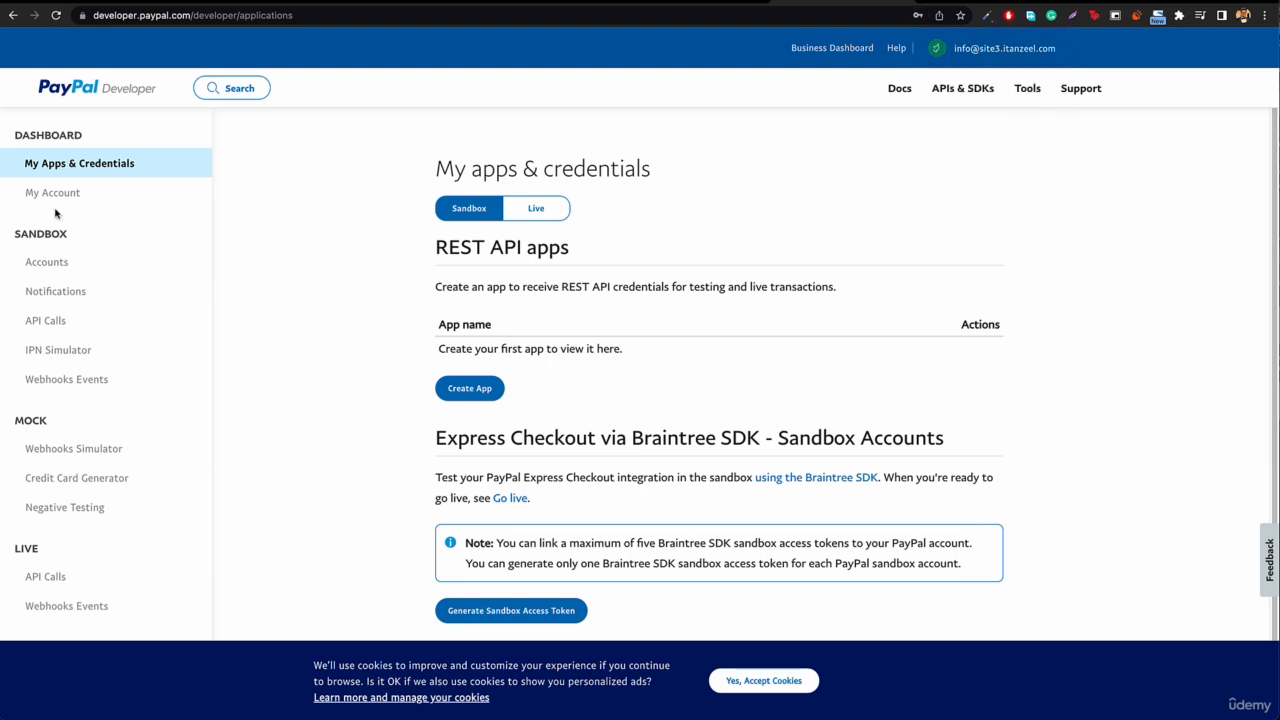
Step: Create a Business (Merchant Account) sandbox account for the United States of America among the sandbox test accounts
left_click(44, 265)
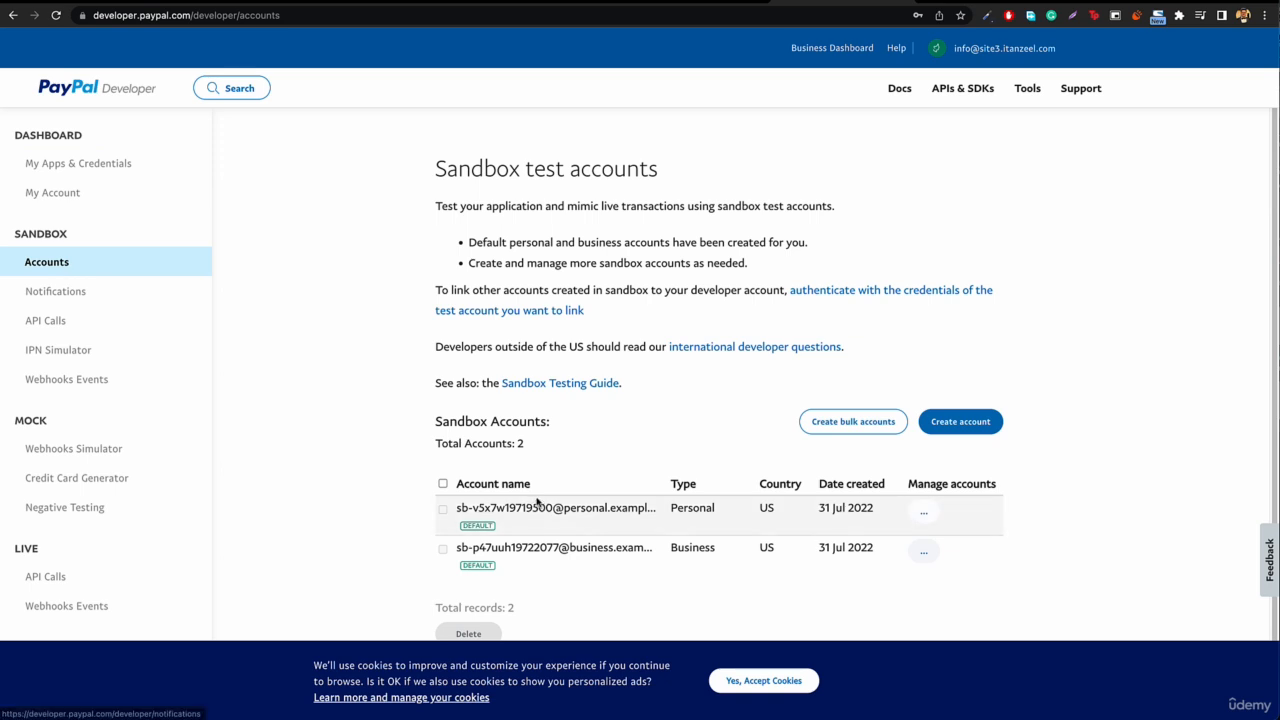
scroll(572, 497, "down", 2)
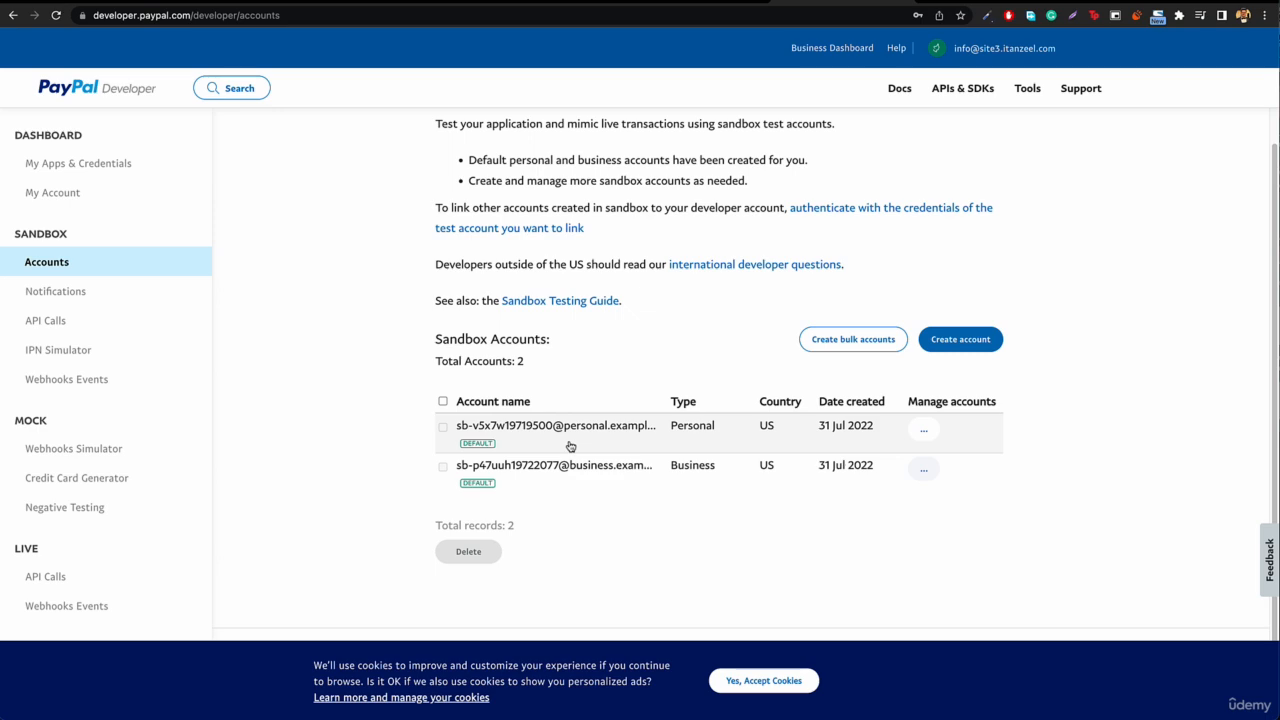
left_click(978, 342)
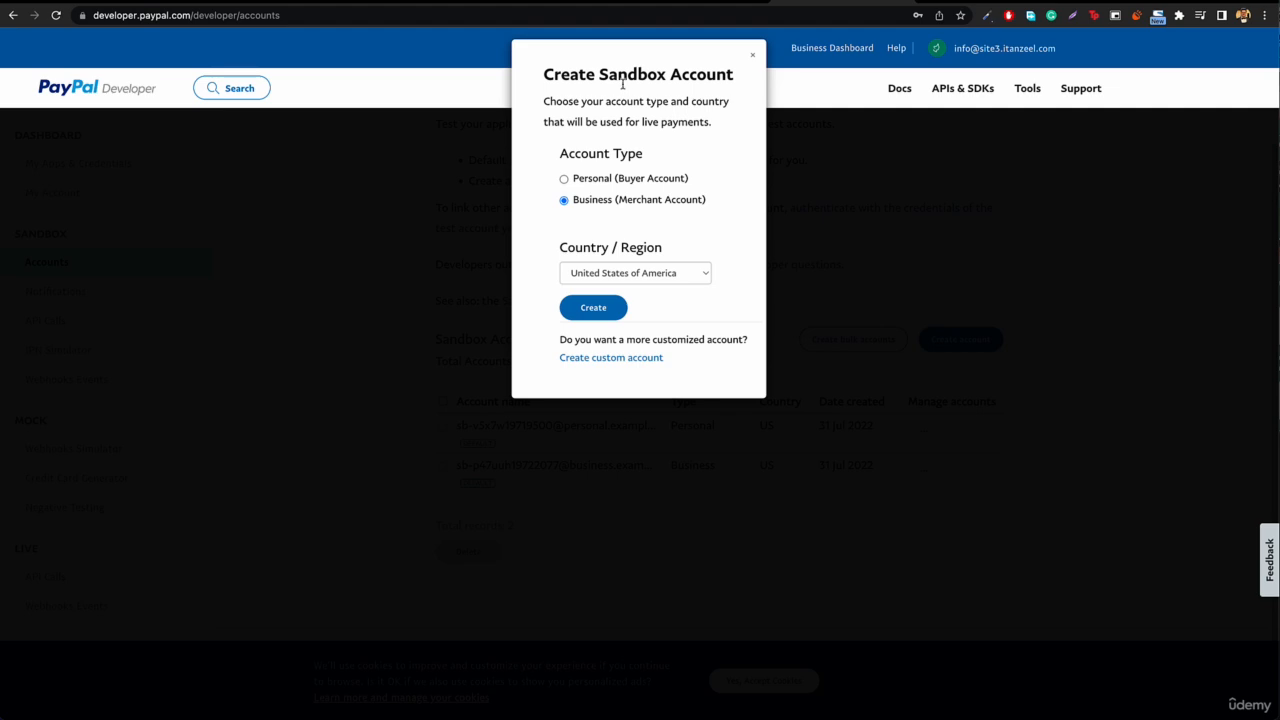
left_click(595, 315)
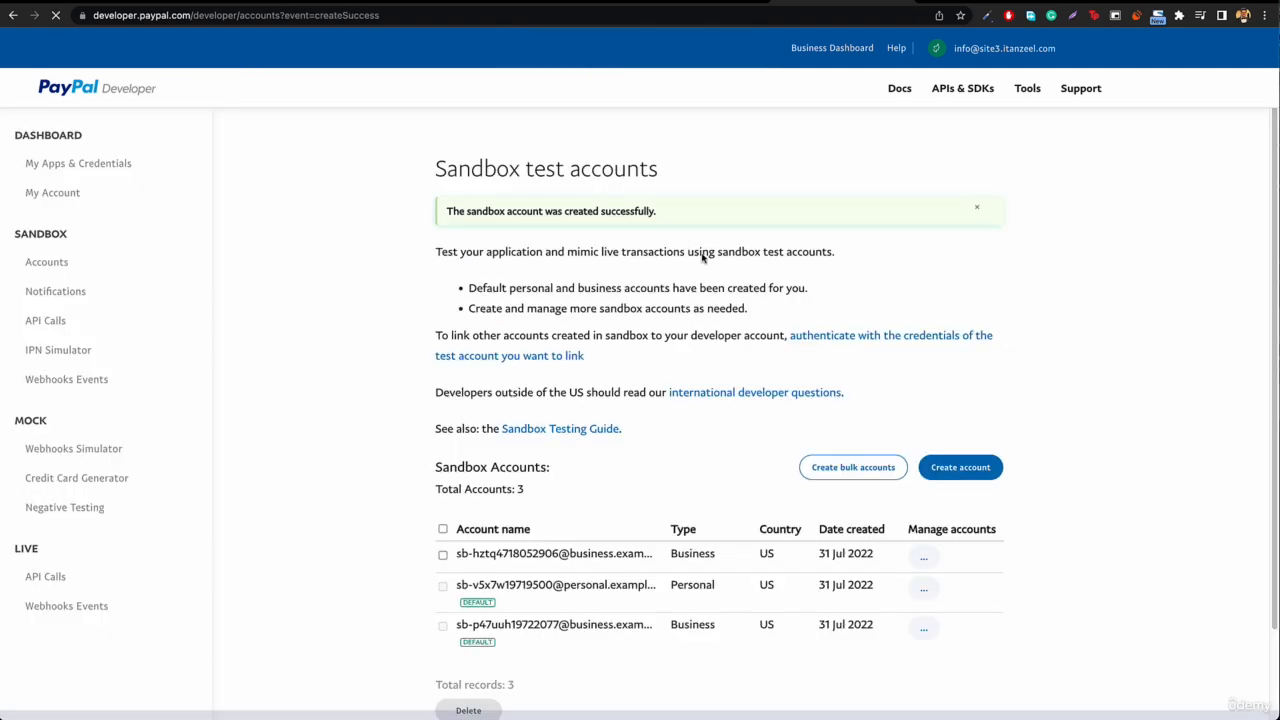
Step: View the profile details of the newly created business sandbox account and close them
scroll(577, 451, "down", 3)
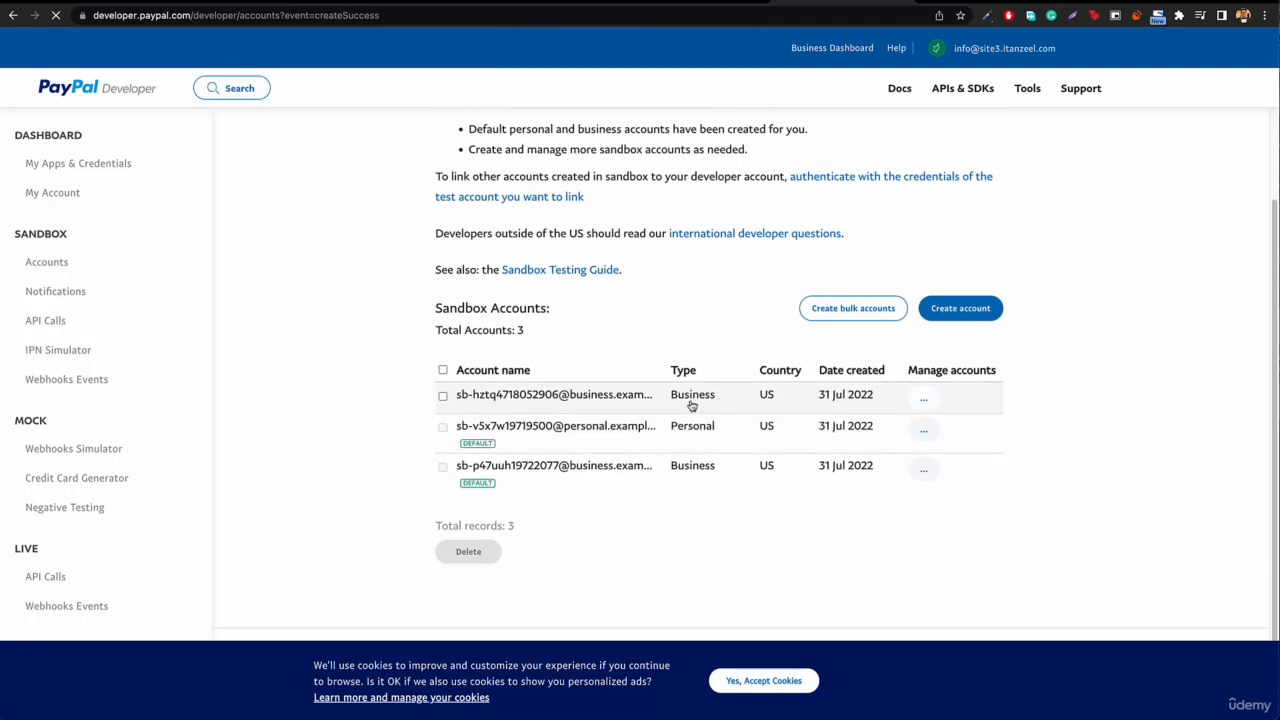
left_click(922, 398)
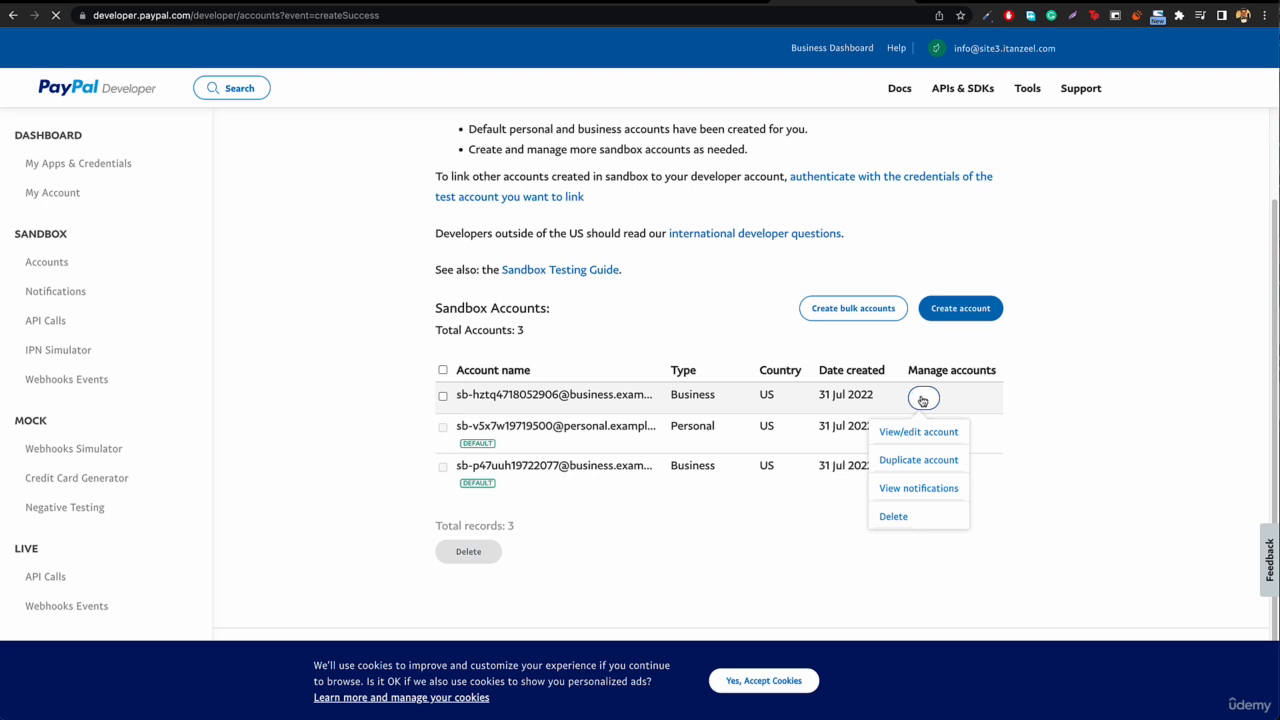
left_click(920, 432)
left_click(922, 398)
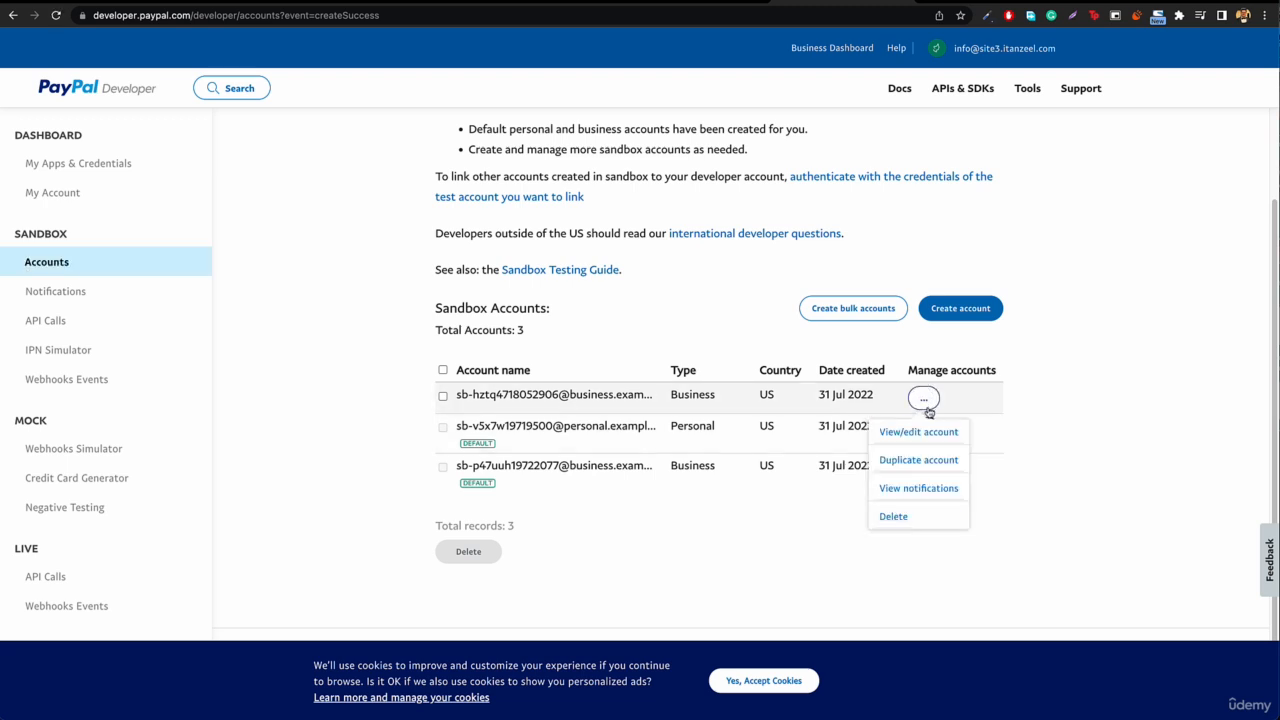
left_click(918, 432)
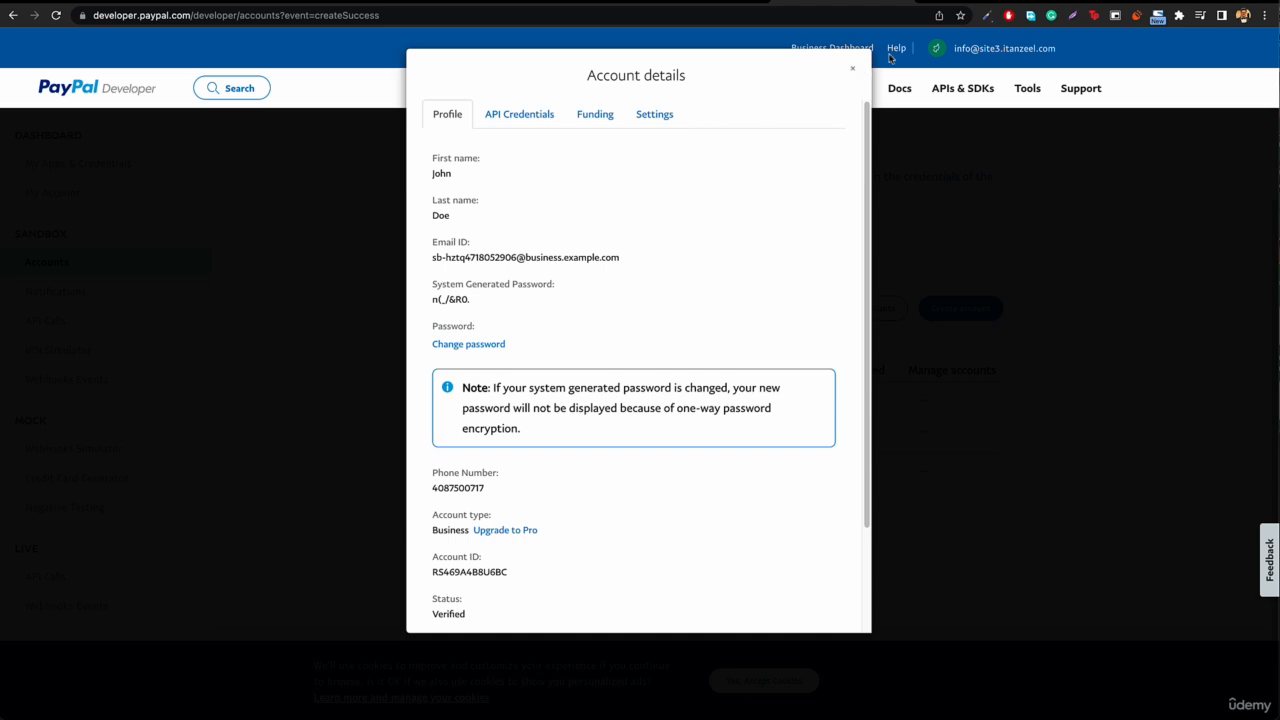
left_click(852, 69)
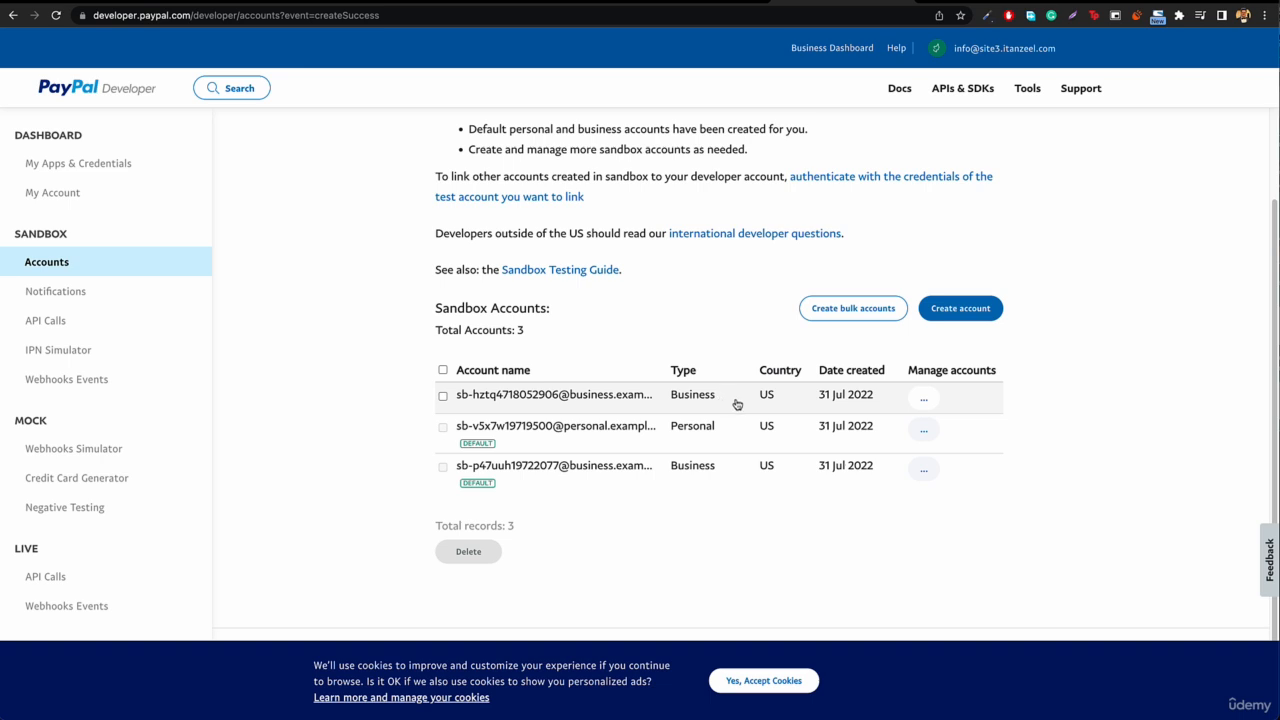
Step: Reopen the new business sandbox account's details, review its profile, and show its NVP/SOAP Sandbox API credentials
left_click(921, 398)
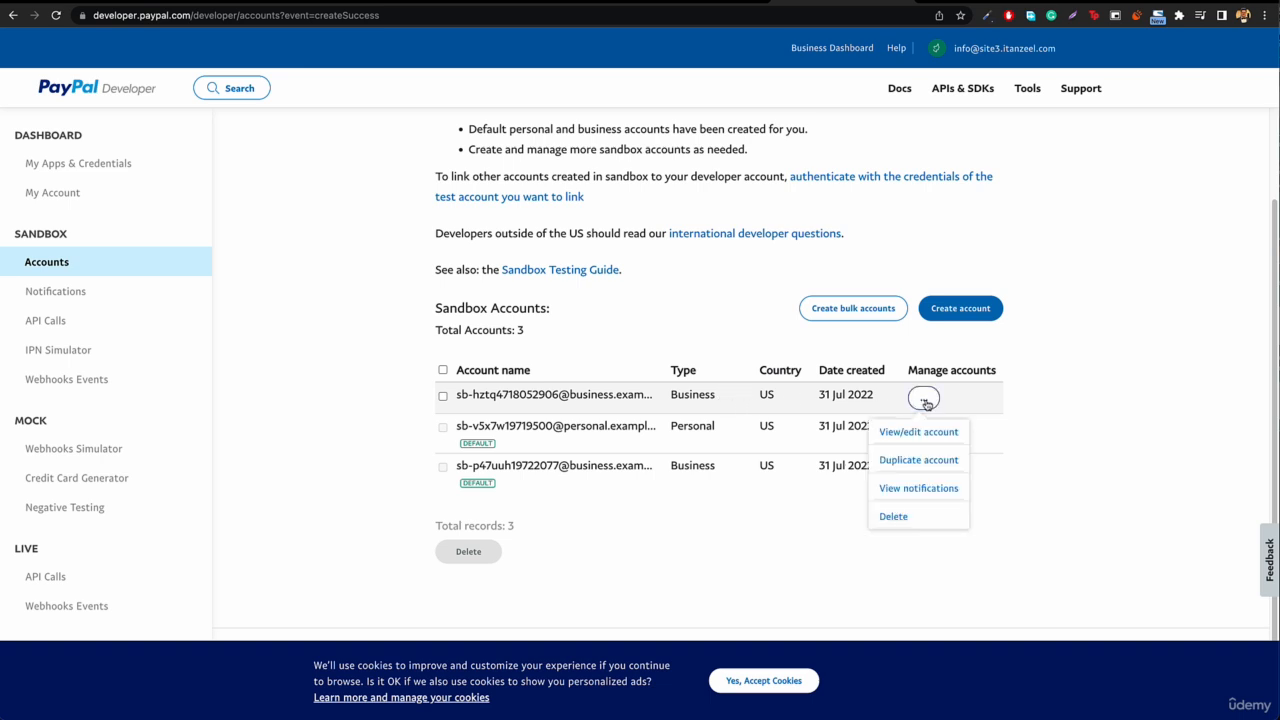
left_click(921, 433)
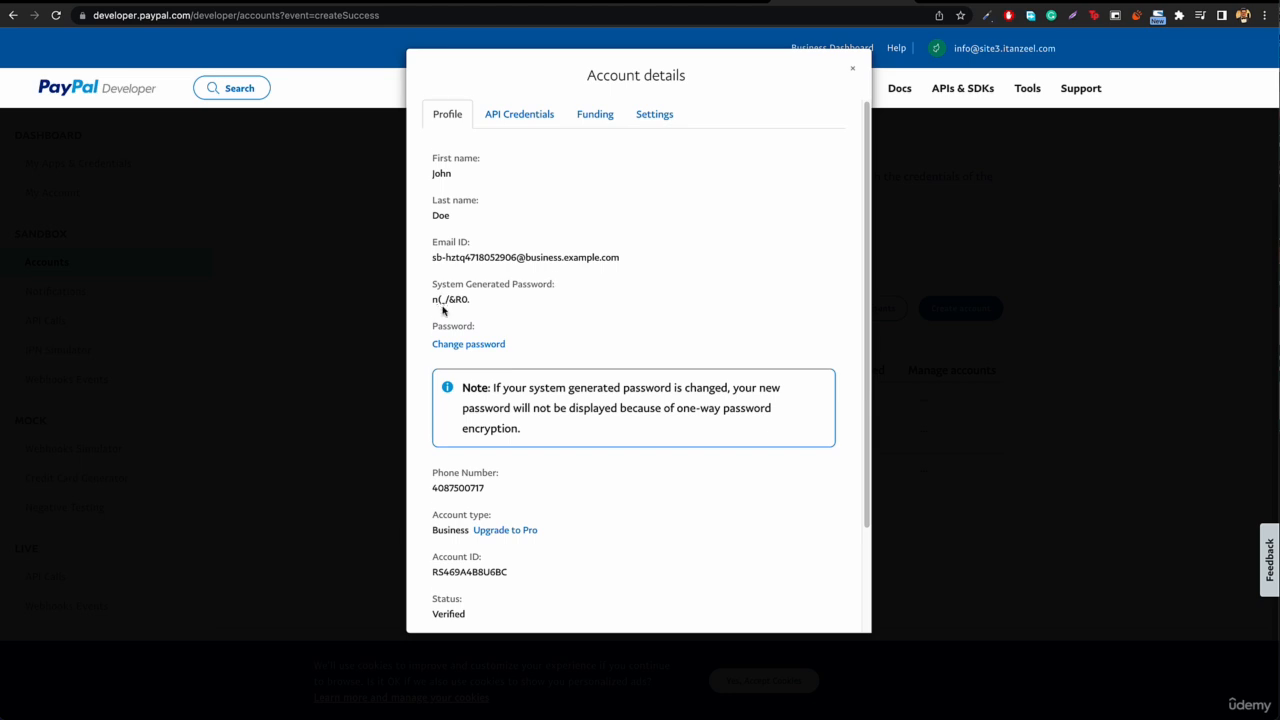
scroll(443, 311, "down", 1)
scroll(483, 309, "down", 3)
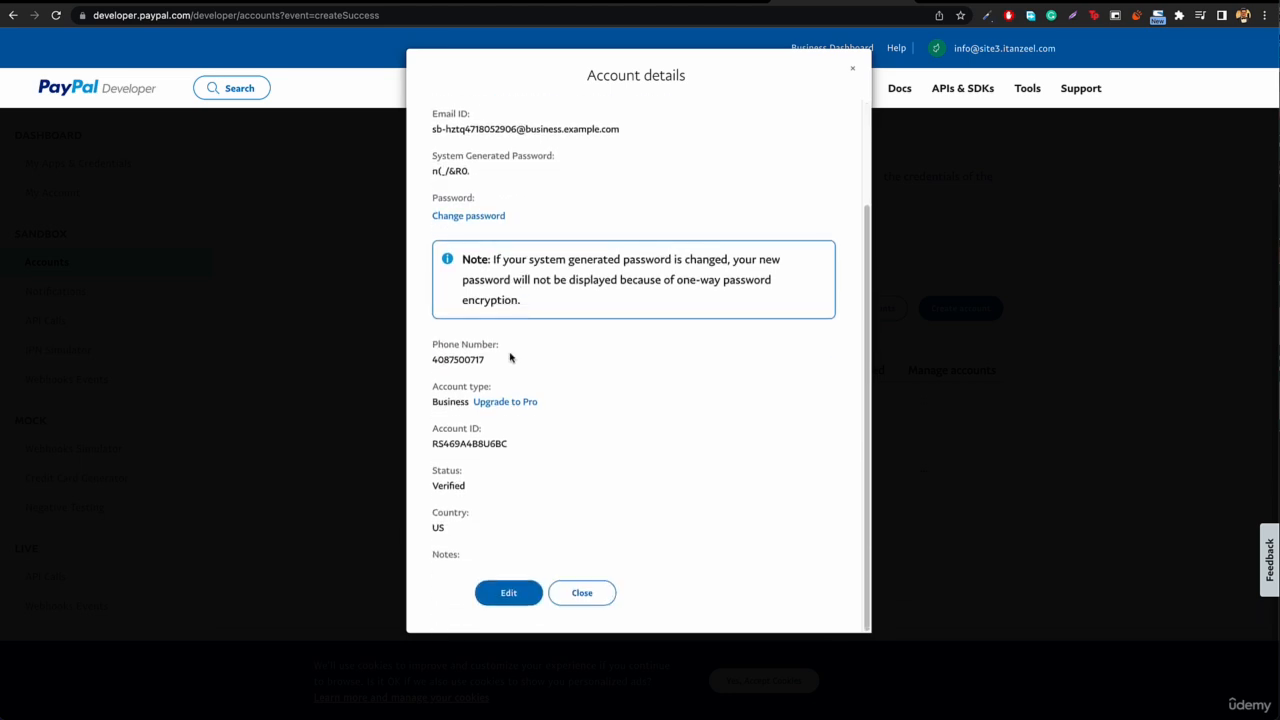
scroll(505, 350, "up", 3)
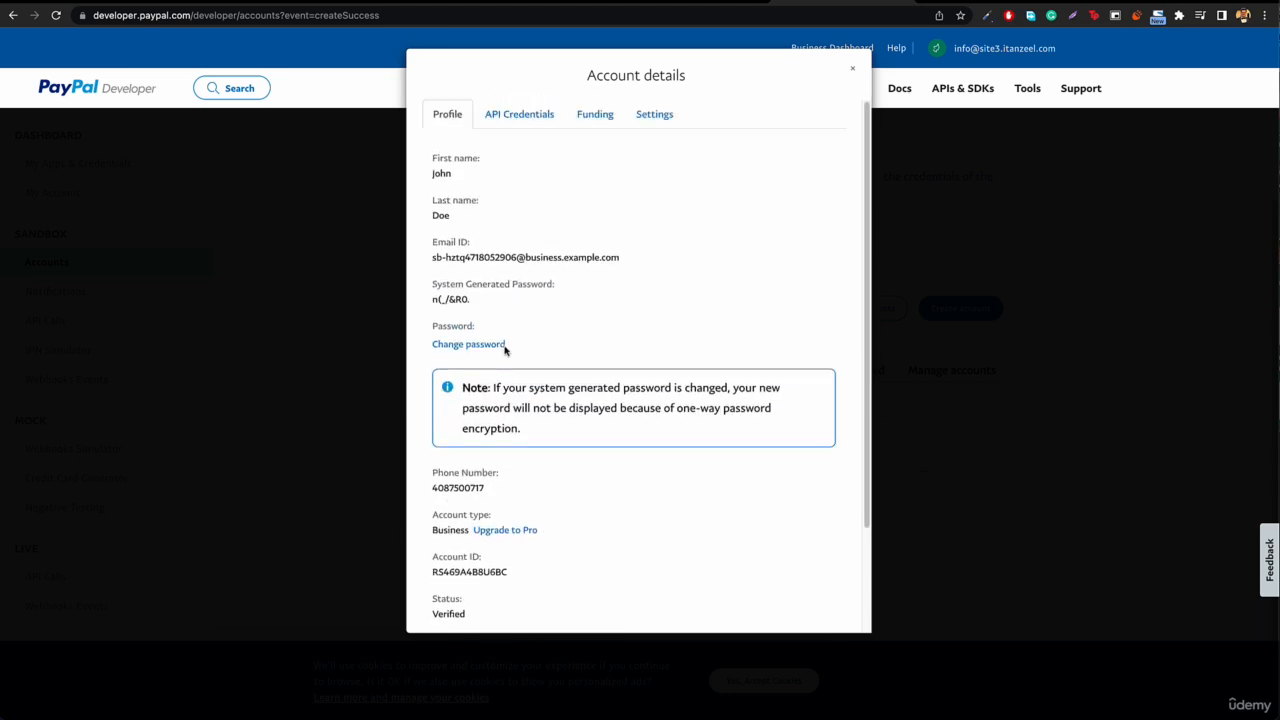
left_click(507, 122)
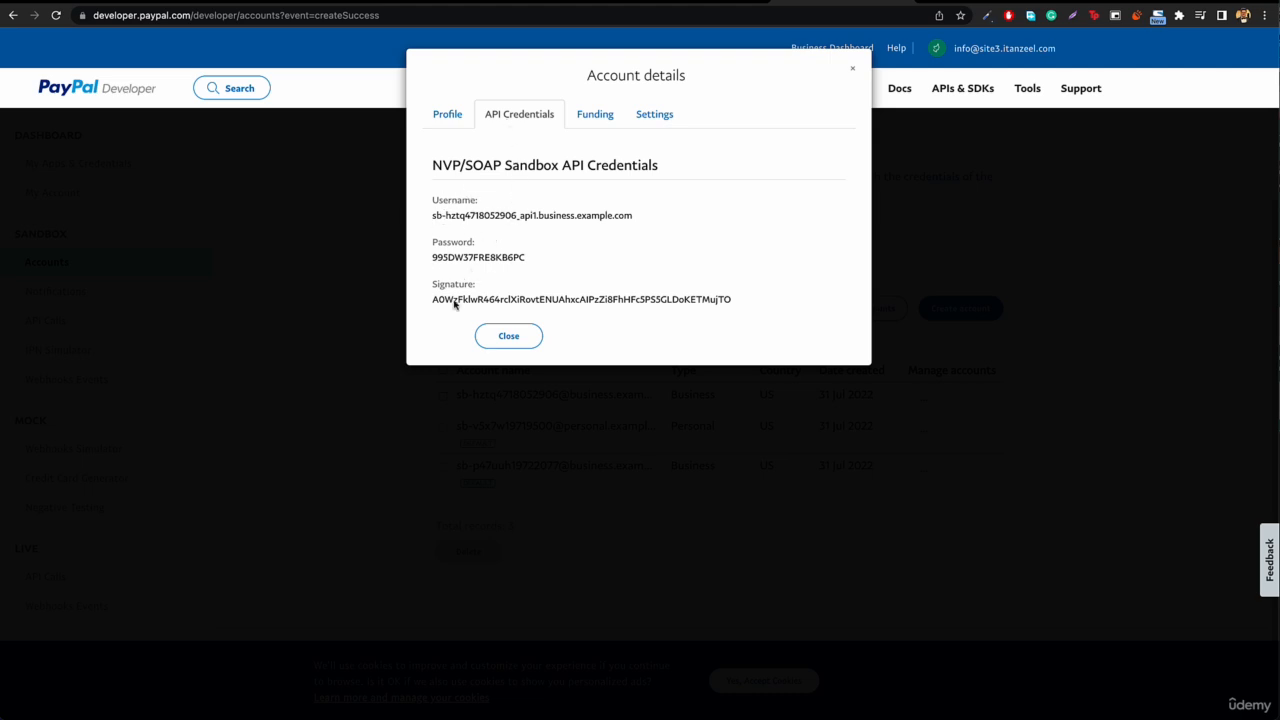
Step: Copy the API username from the sandbox credentials into the Sandbox API username field of the PayPal Express settings
triple_click(522, 217)
key("super+c")
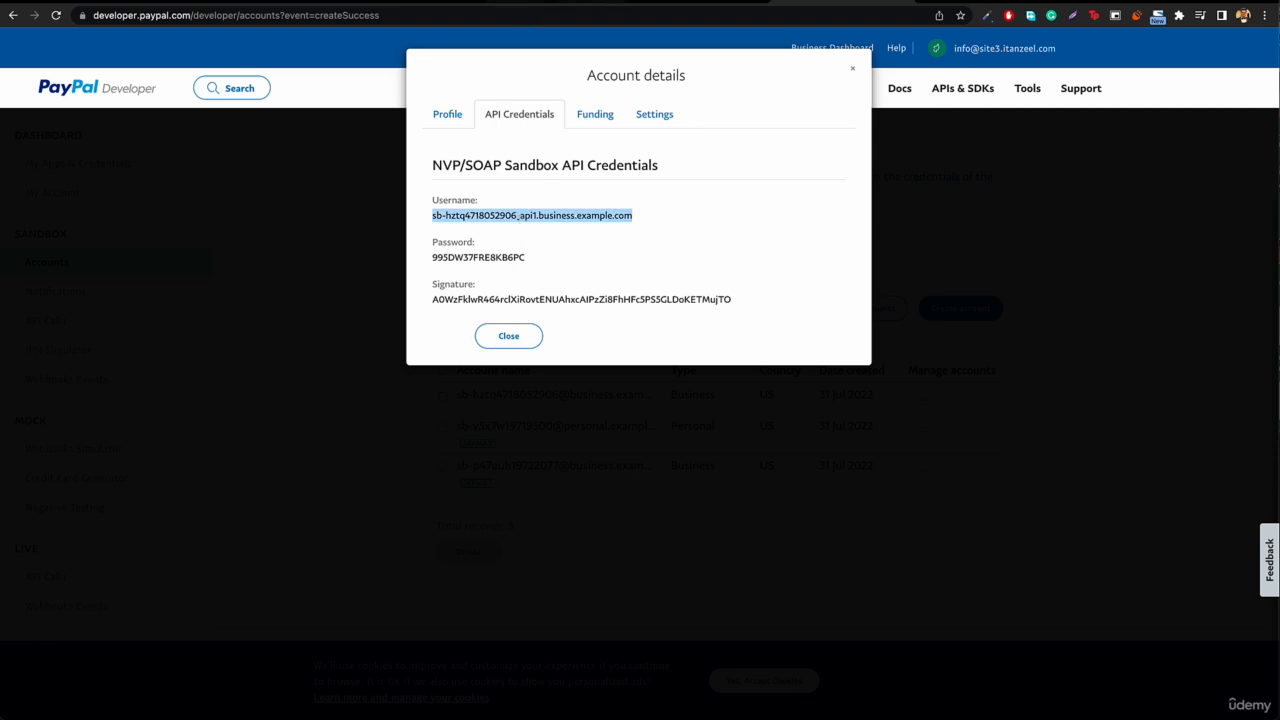
left_click(677, 2)
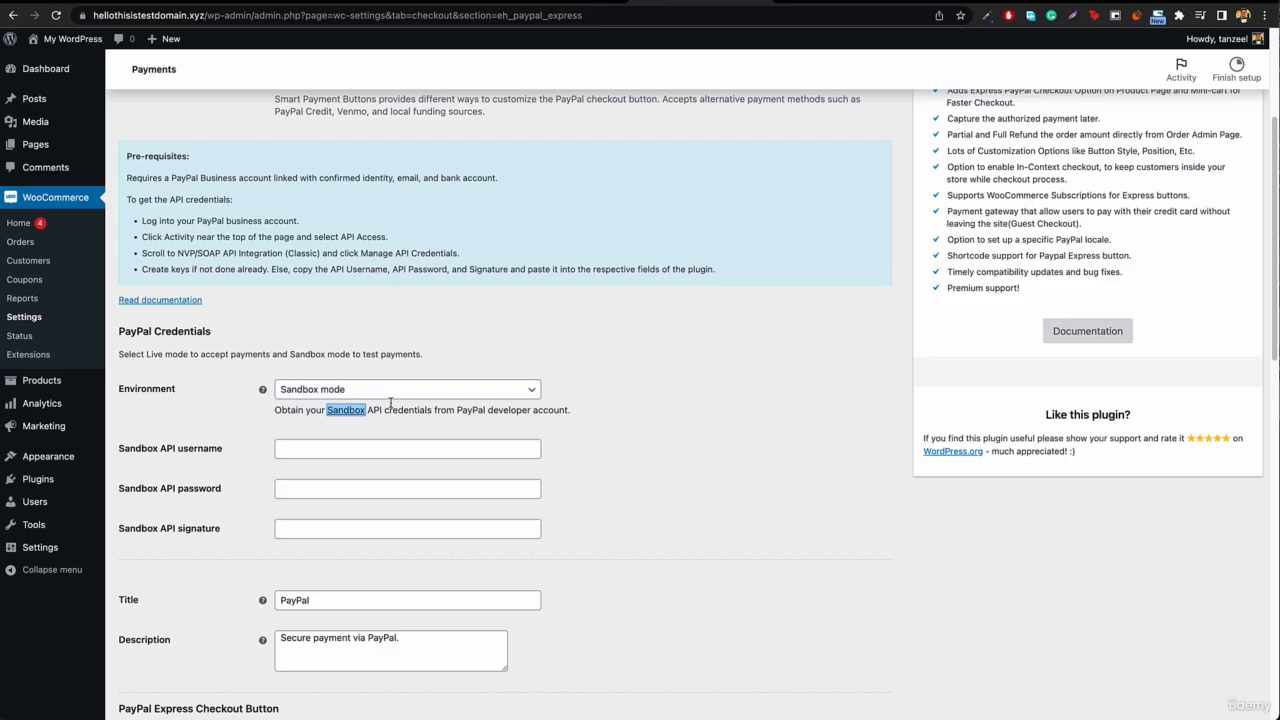
left_click(391, 452)
key("super+v")
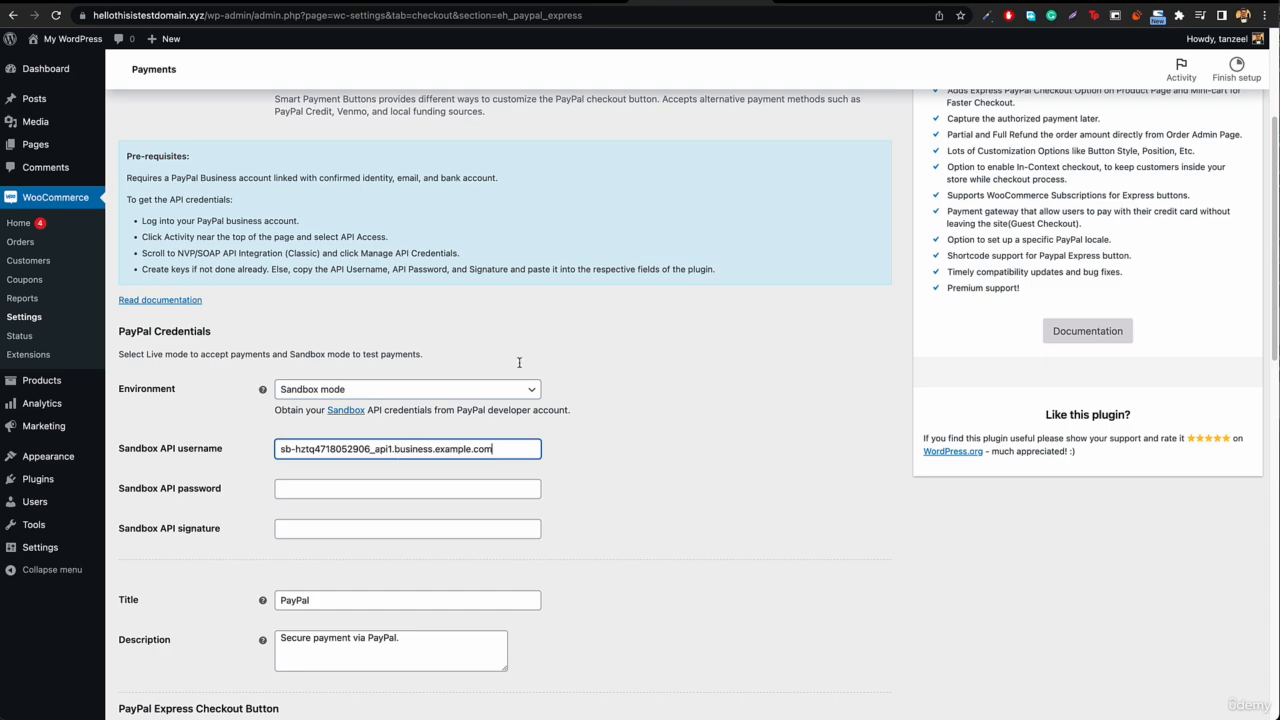
Step: Copy the API password from the sandbox credentials into the Sandbox API password field of the PayPal Express settings
left_click(828, 2)
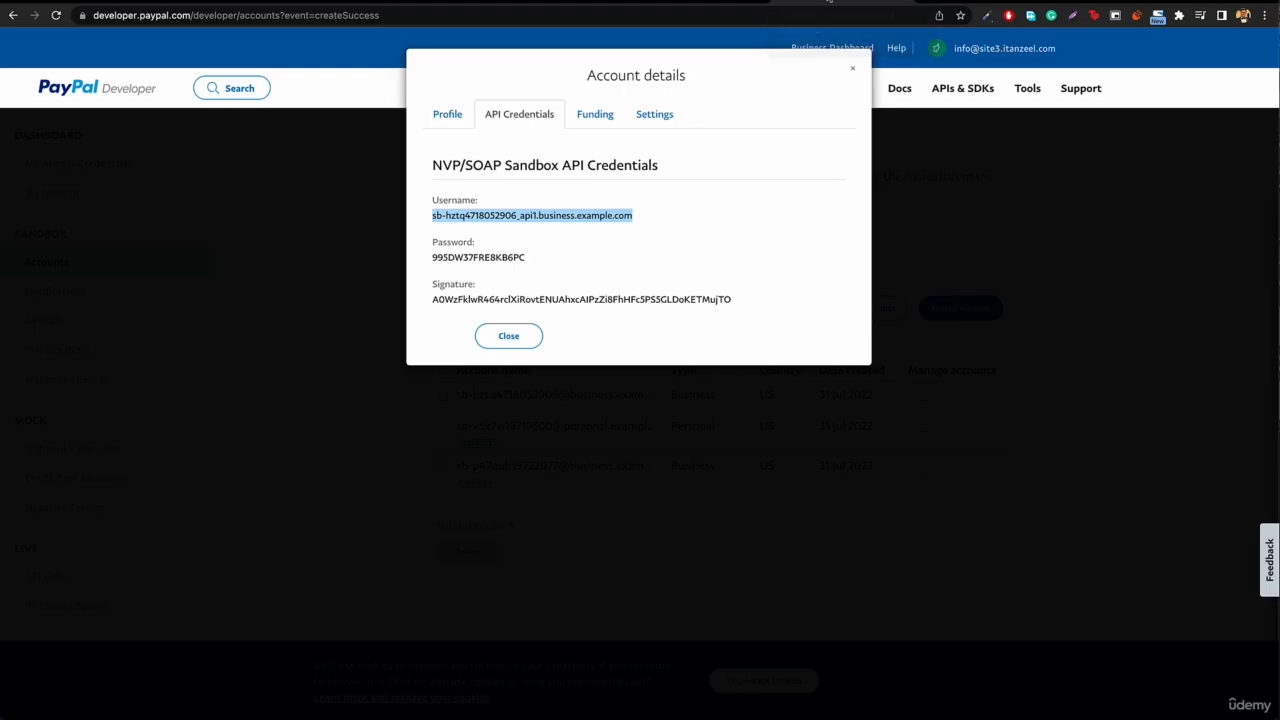
double_click(477, 258)
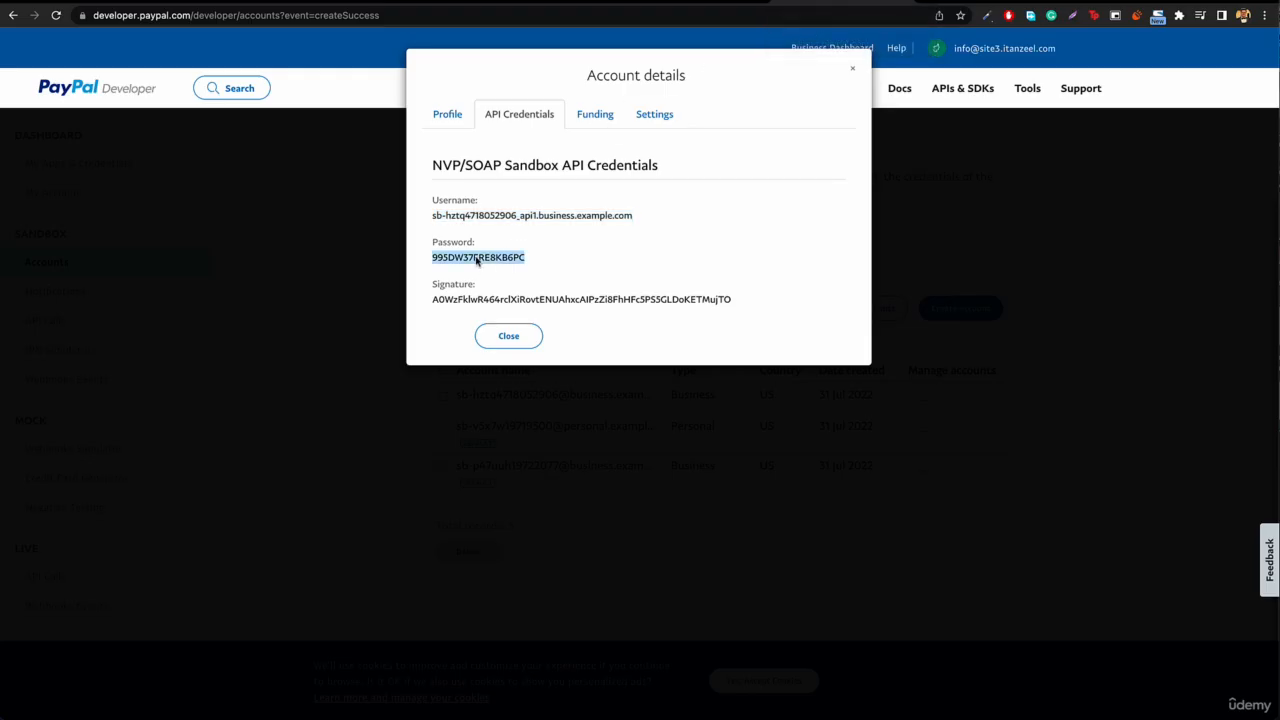
key("ctrl+shift+Tab")
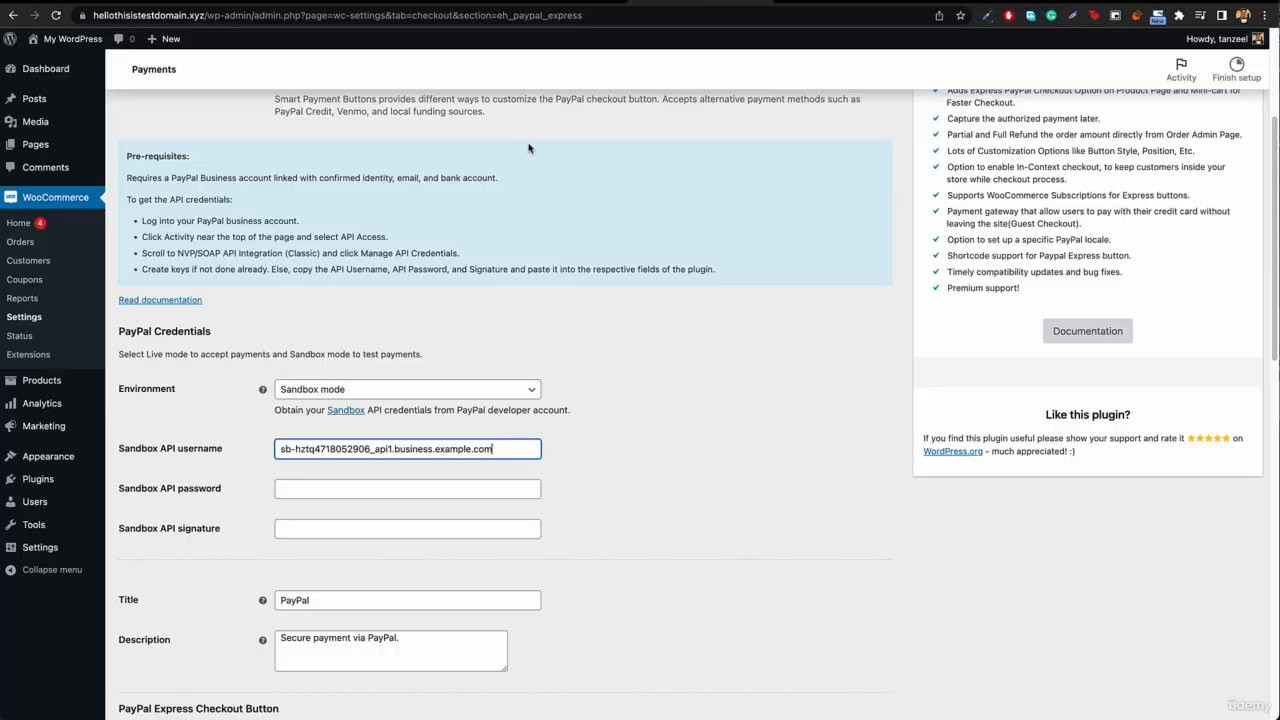
left_click(328, 488)
key("ctrl+v")
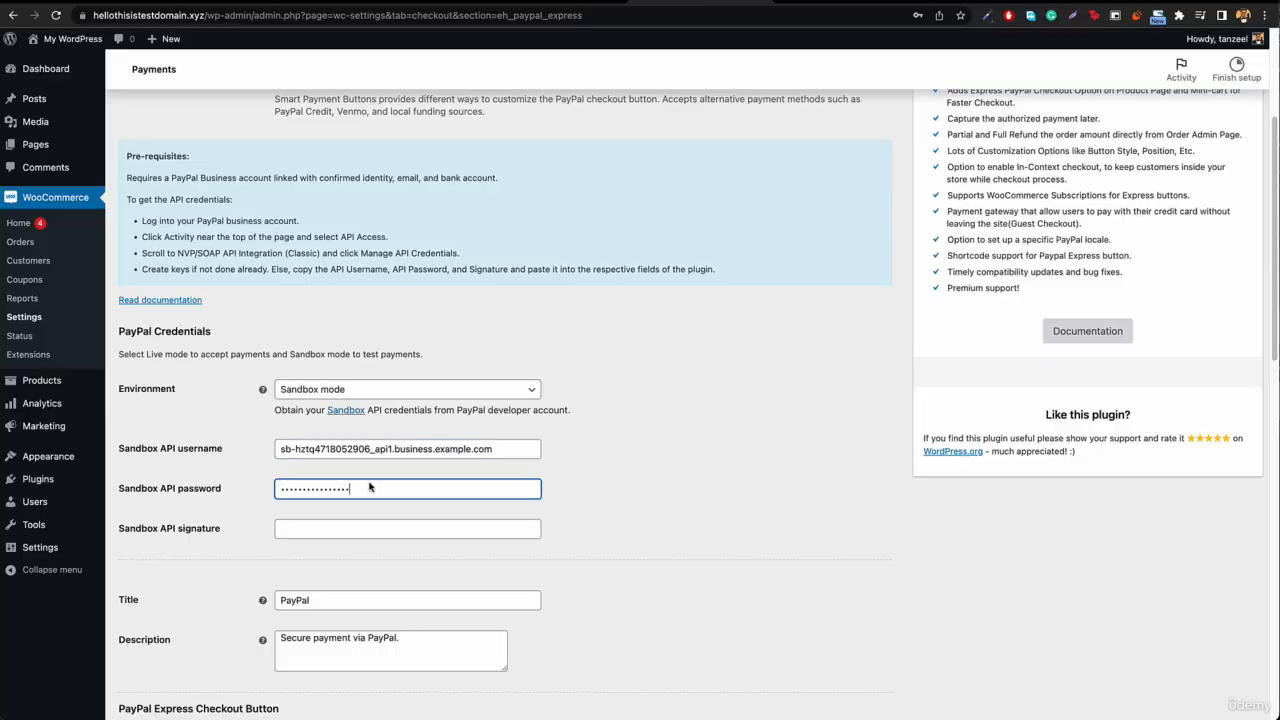
Step: Copy the API signature from the sandbox credentials into the Sandbox API signature field of the PayPal Express settings
key("ctrl+Tab")
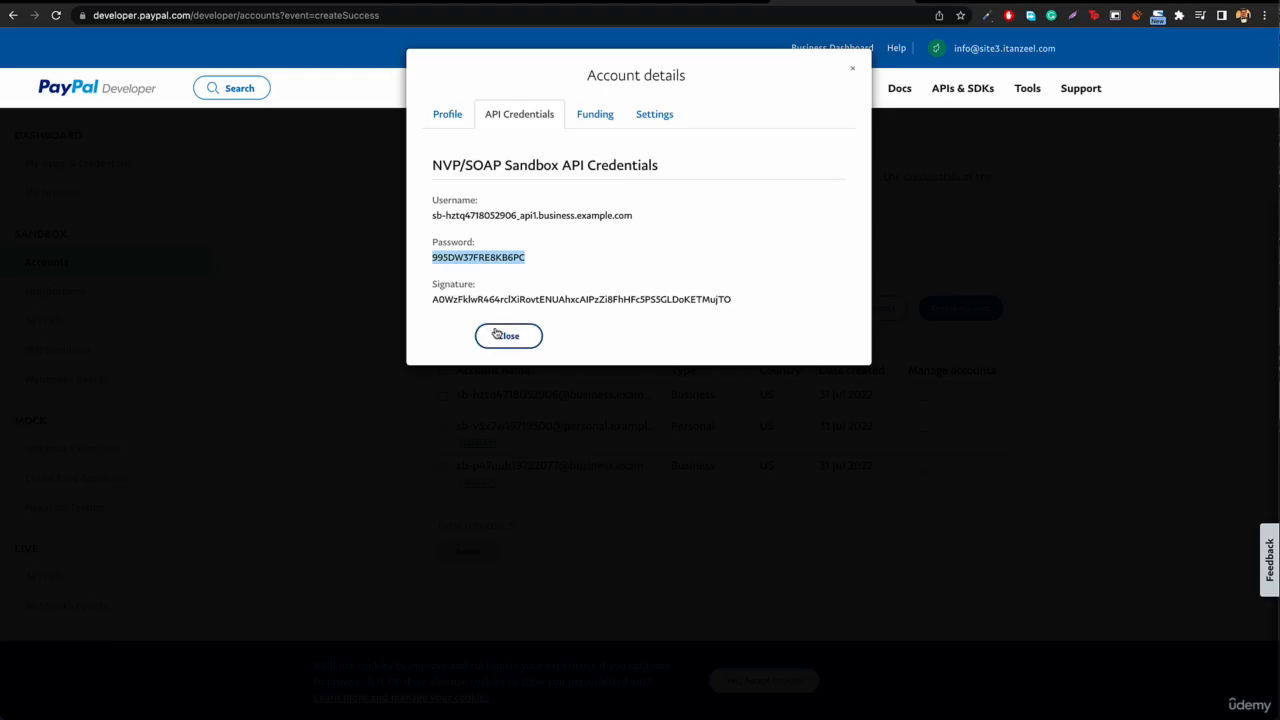
left_click(507, 309)
double_click(507, 306)
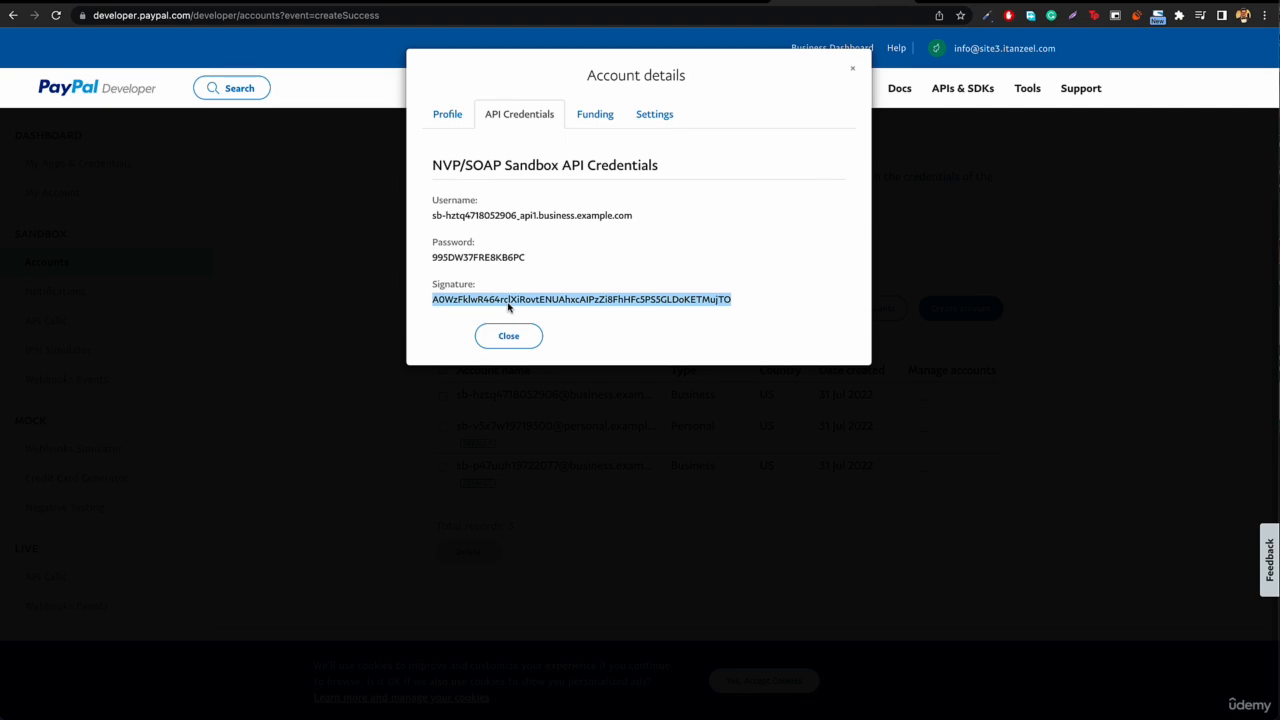
key("ctrl+shift+Tab")
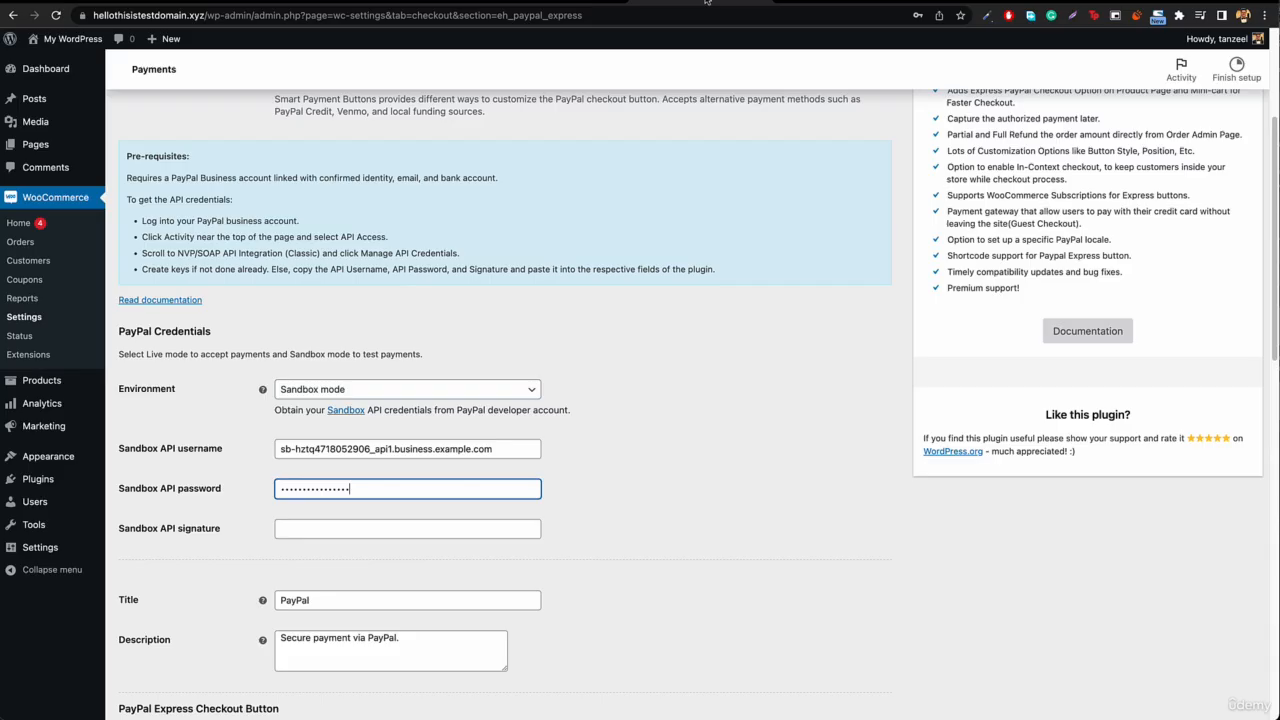
left_click(393, 531)
key("ctrl+v")
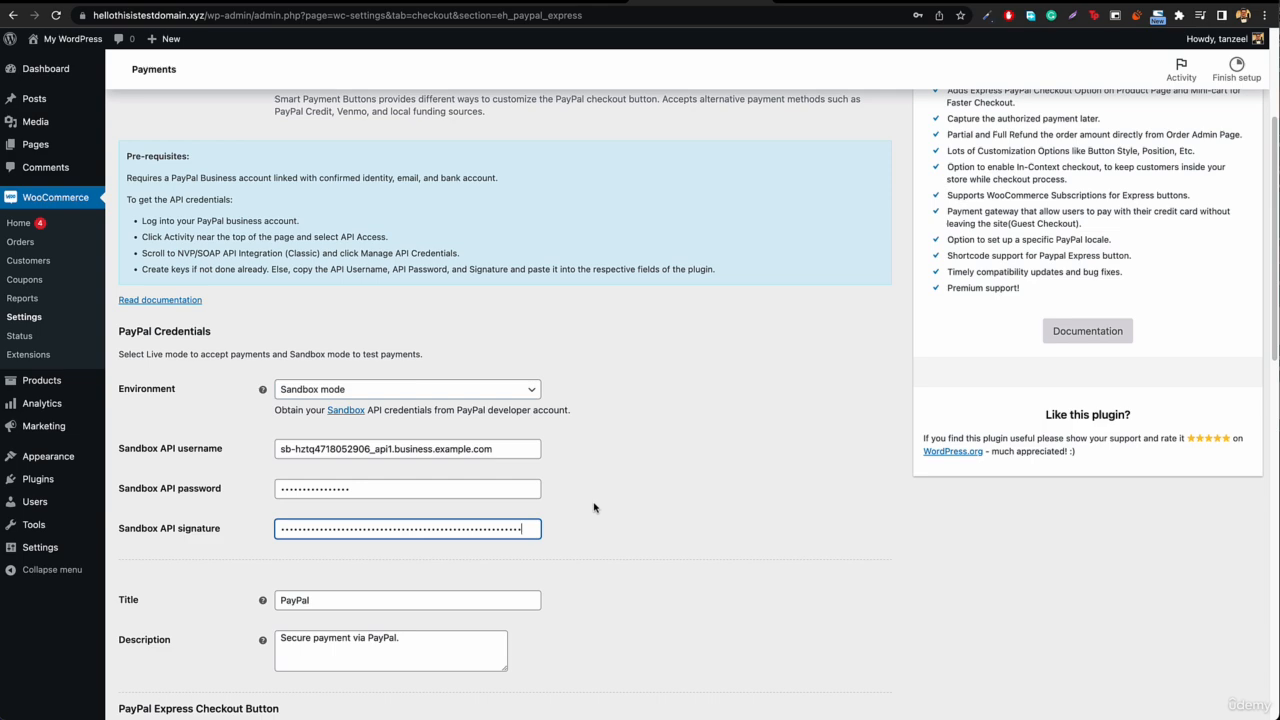
Step: Review the entered PayPal credentials, preview how the Express button looks on the cart page, and close the preview
scroll(531, 490, "up", 3)
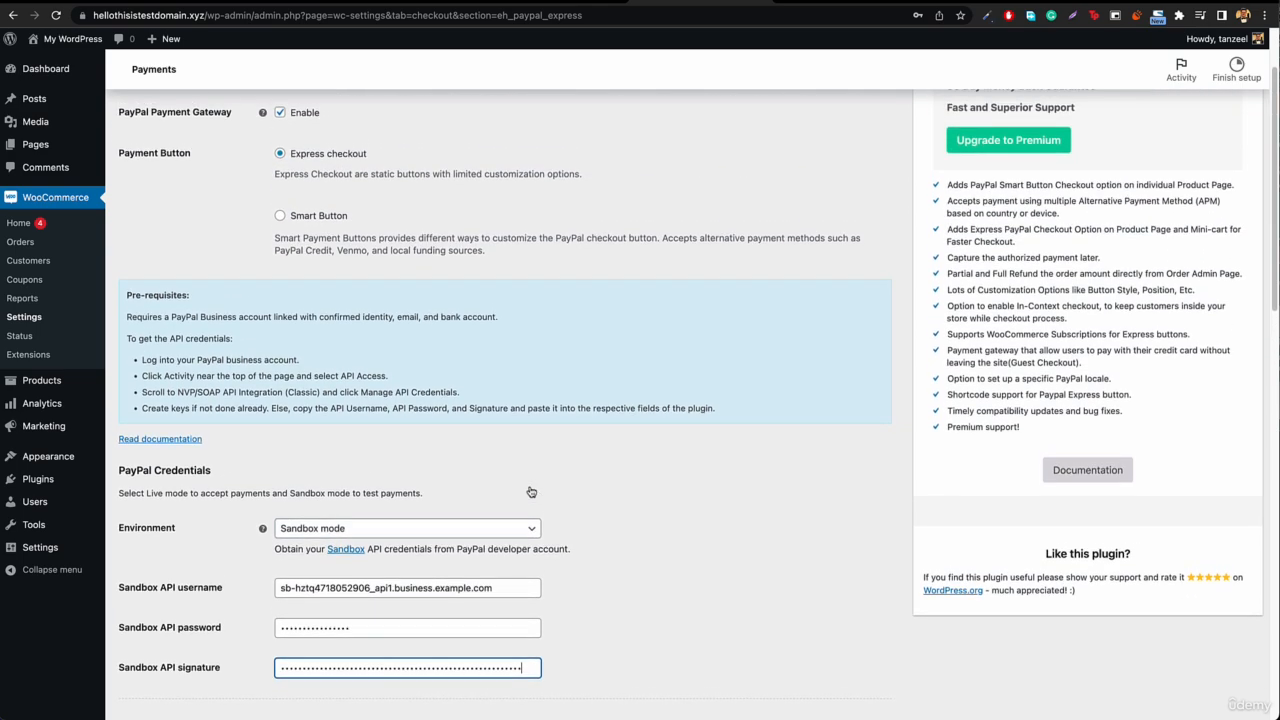
scroll(531, 490, "down", 3)
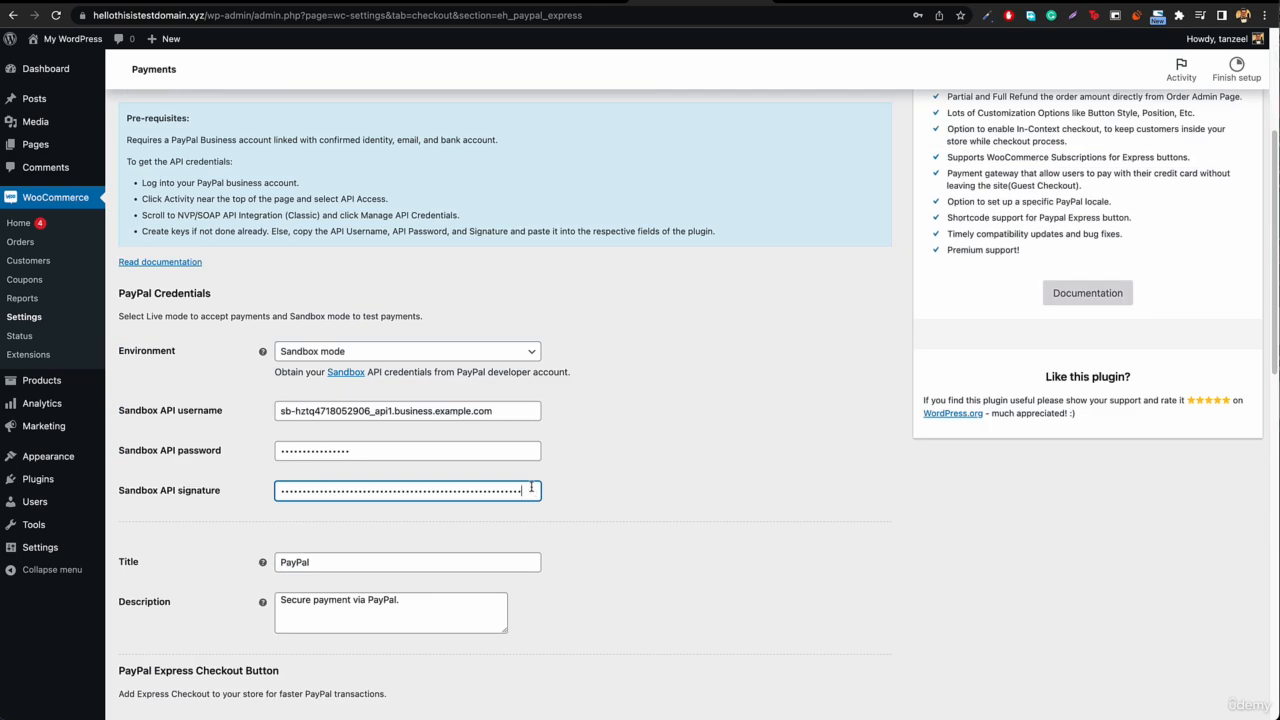
scroll(420, 483, "down", 5)
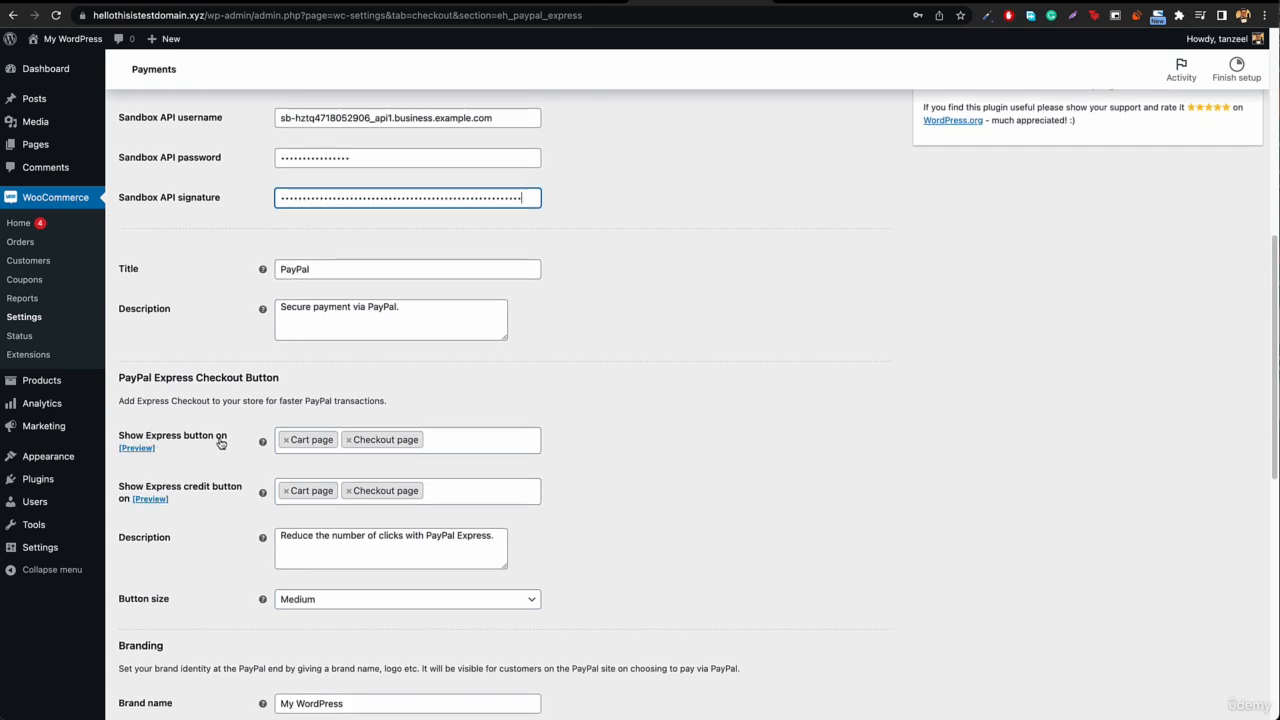
left_click(137, 448)
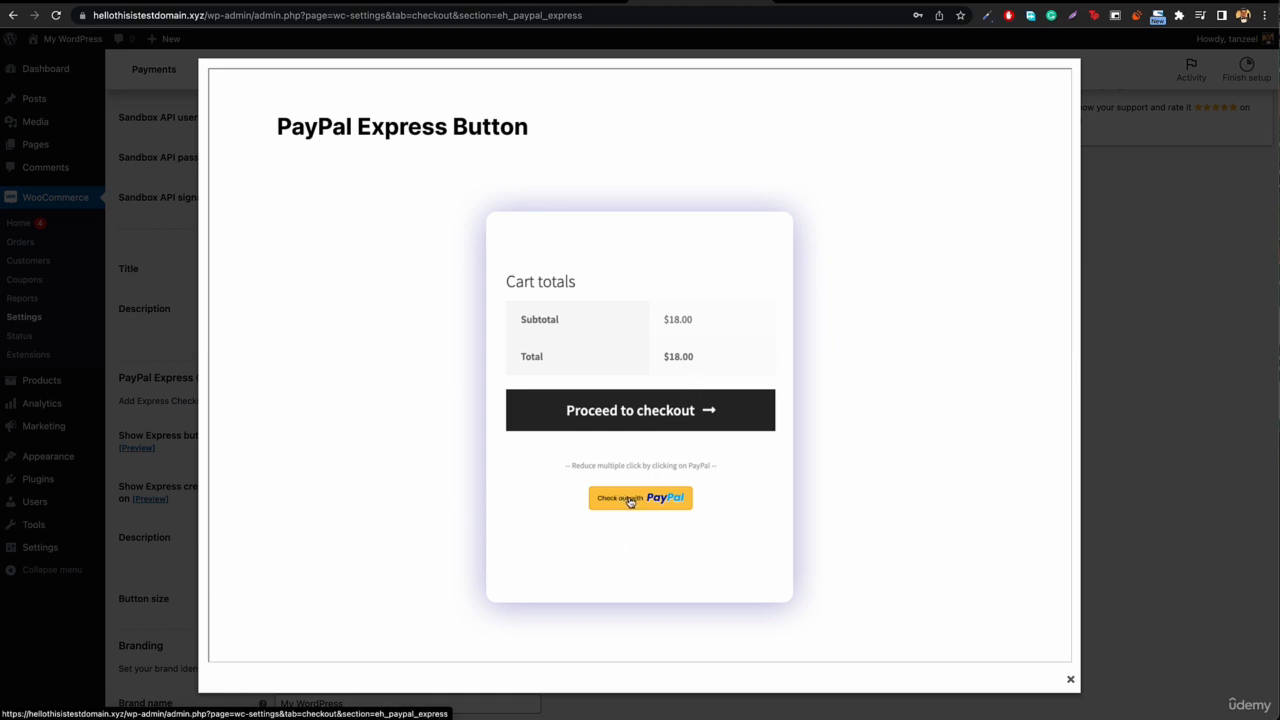
left_click(1070, 683)
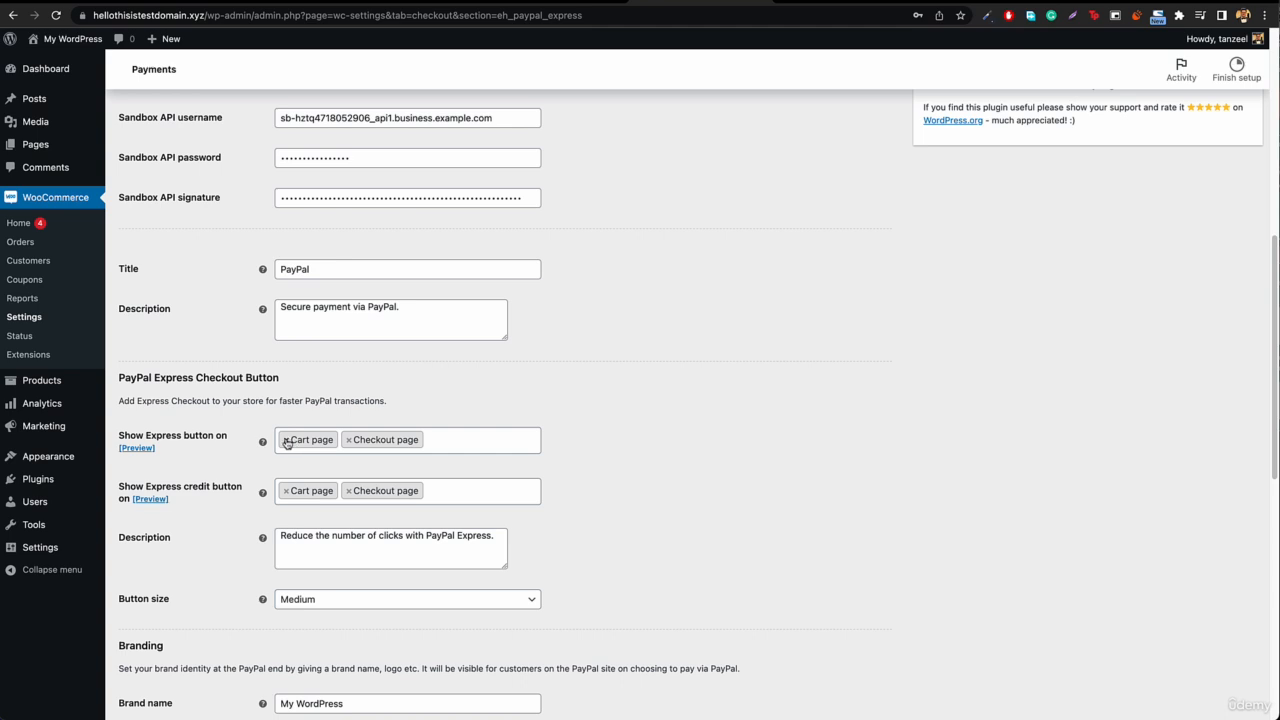
Step: Remove Cart page from the locations where the Express button and the Express credit button are shown
left_click(286, 441)
left_click(523, 380)
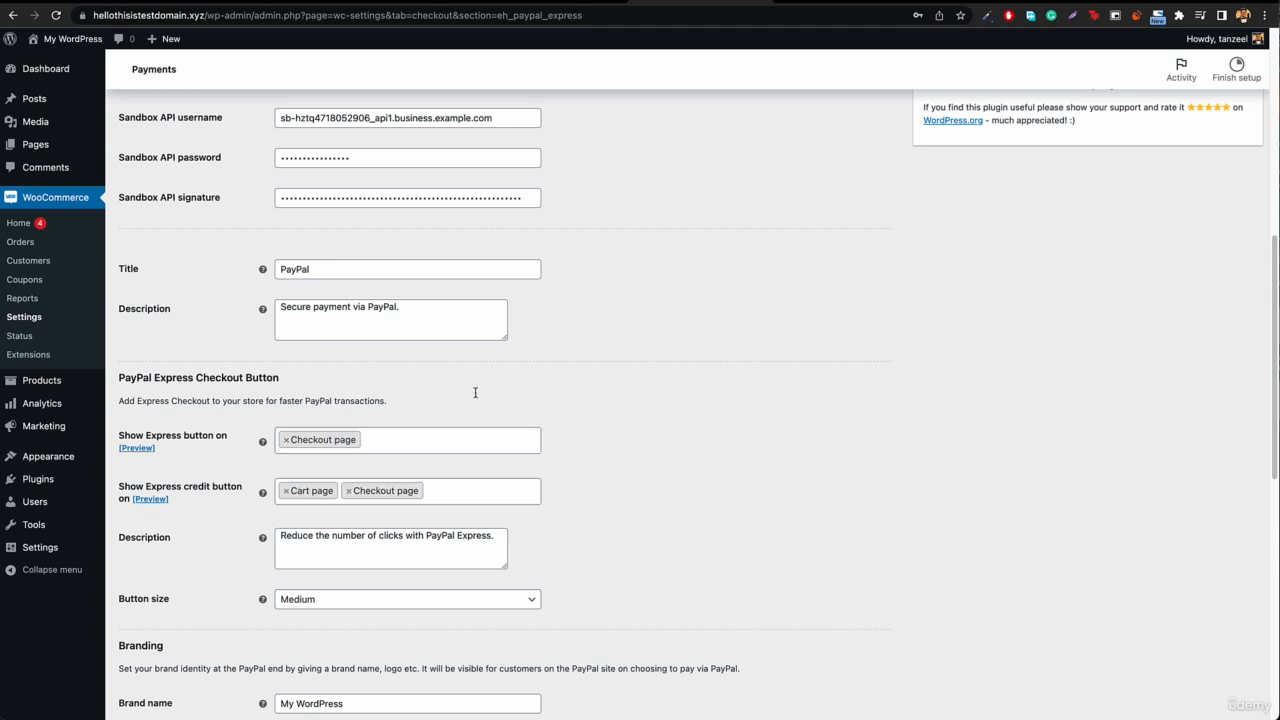
left_click(286, 490)
left_click(1123, 350)
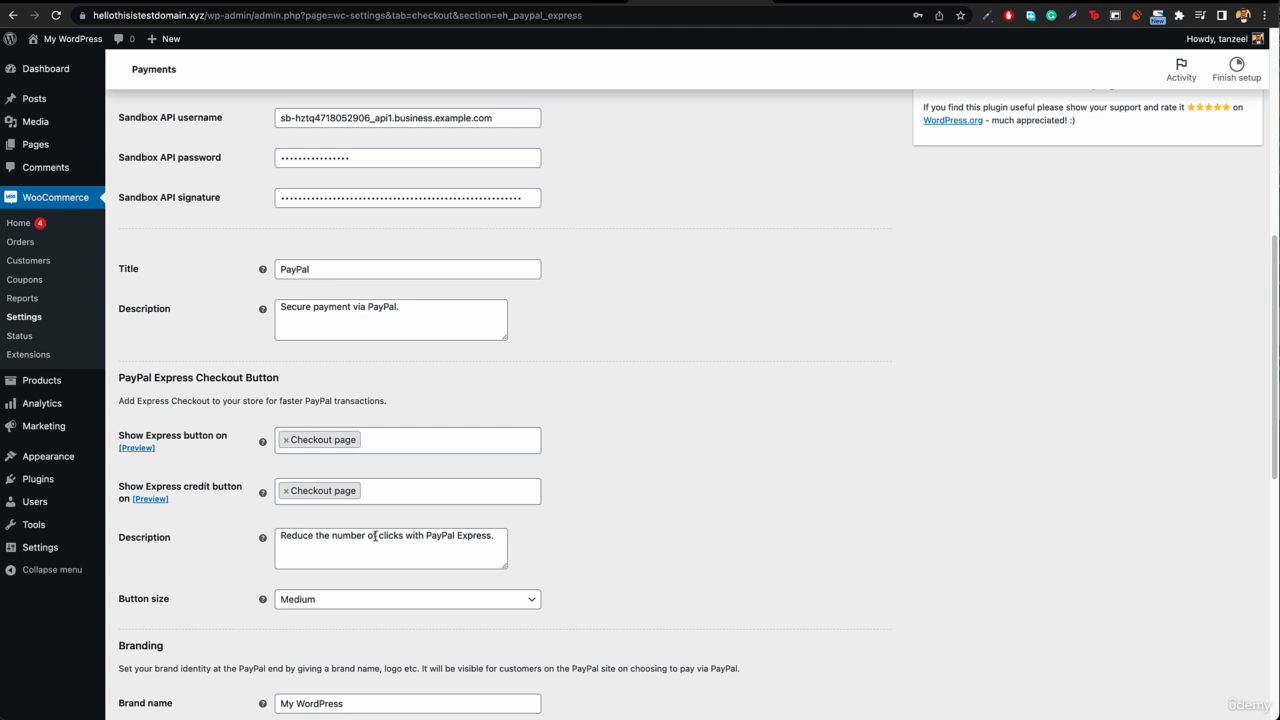
Step: Remove Checkout page from the locations where the Express button and the Express credit button are shown
scroll(488, 535, "down", 3)
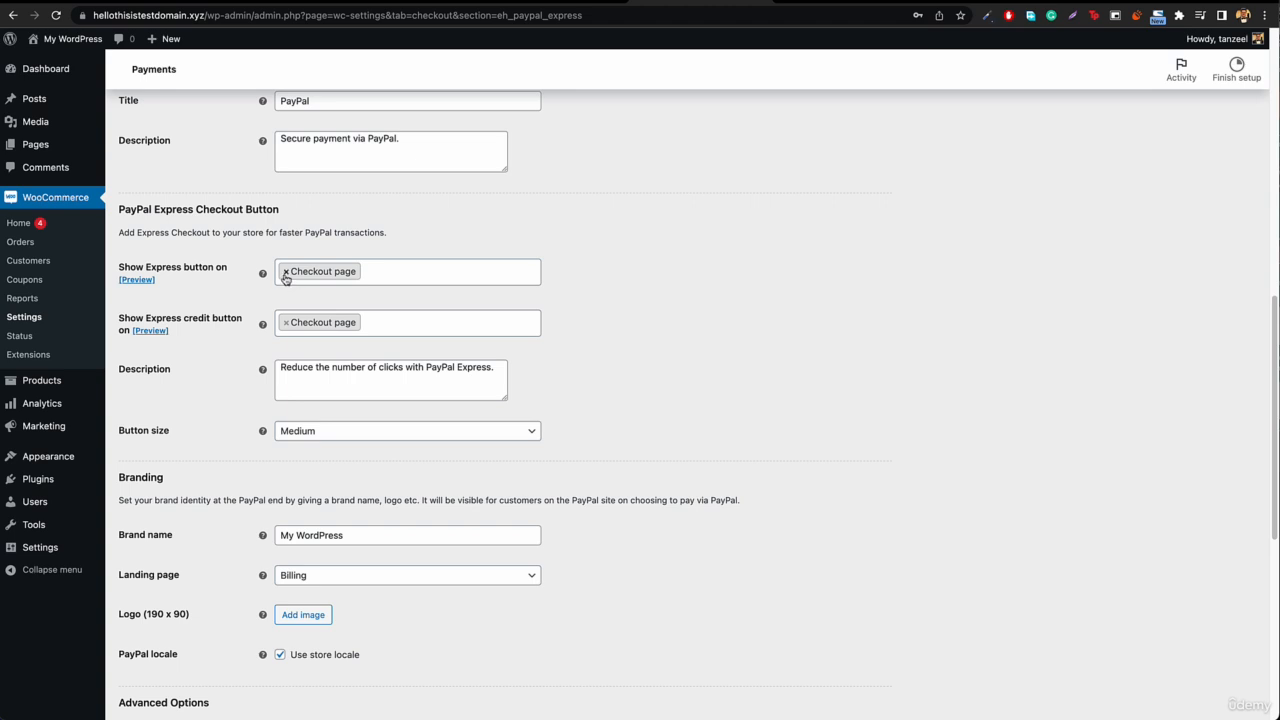
left_click(285, 274)
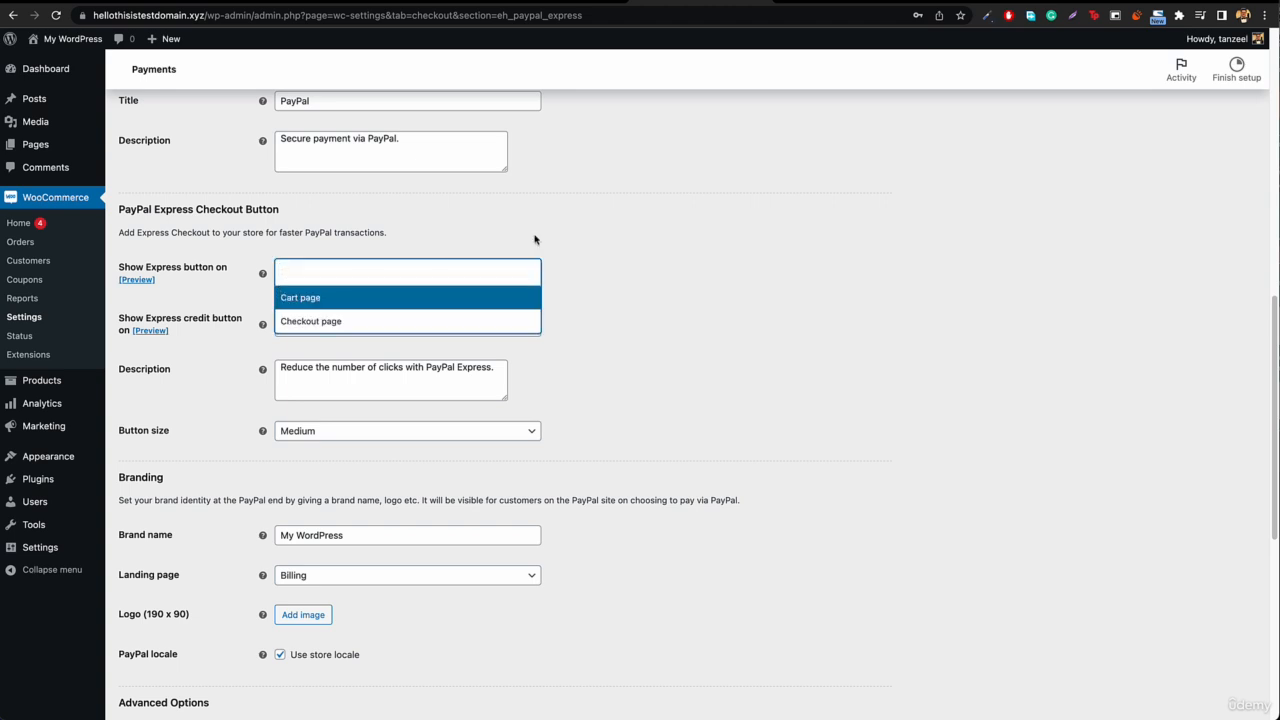
left_click(555, 228)
left_click(285, 322)
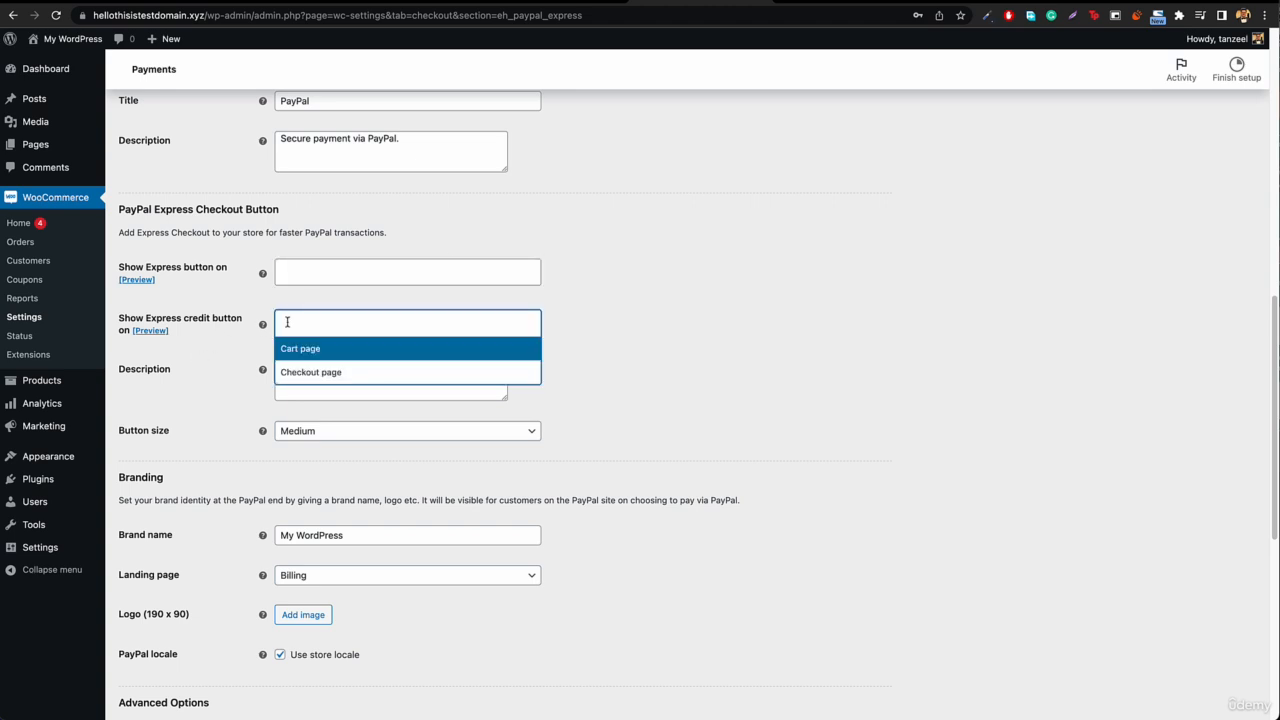
left_click(725, 320)
Step: Review the branding, advanced and debug log options of PayPal Express and save the gateway settings
scroll(626, 380, "down", 5)
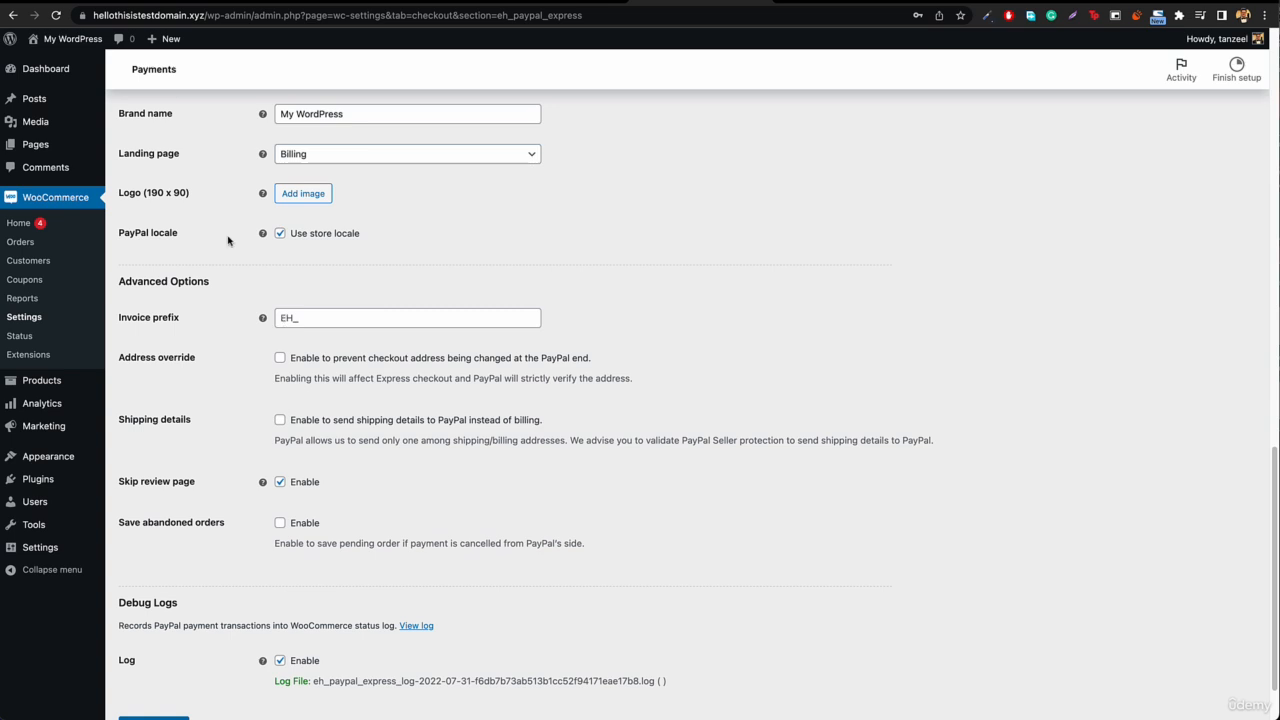
scroll(383, 370, "up", 3)
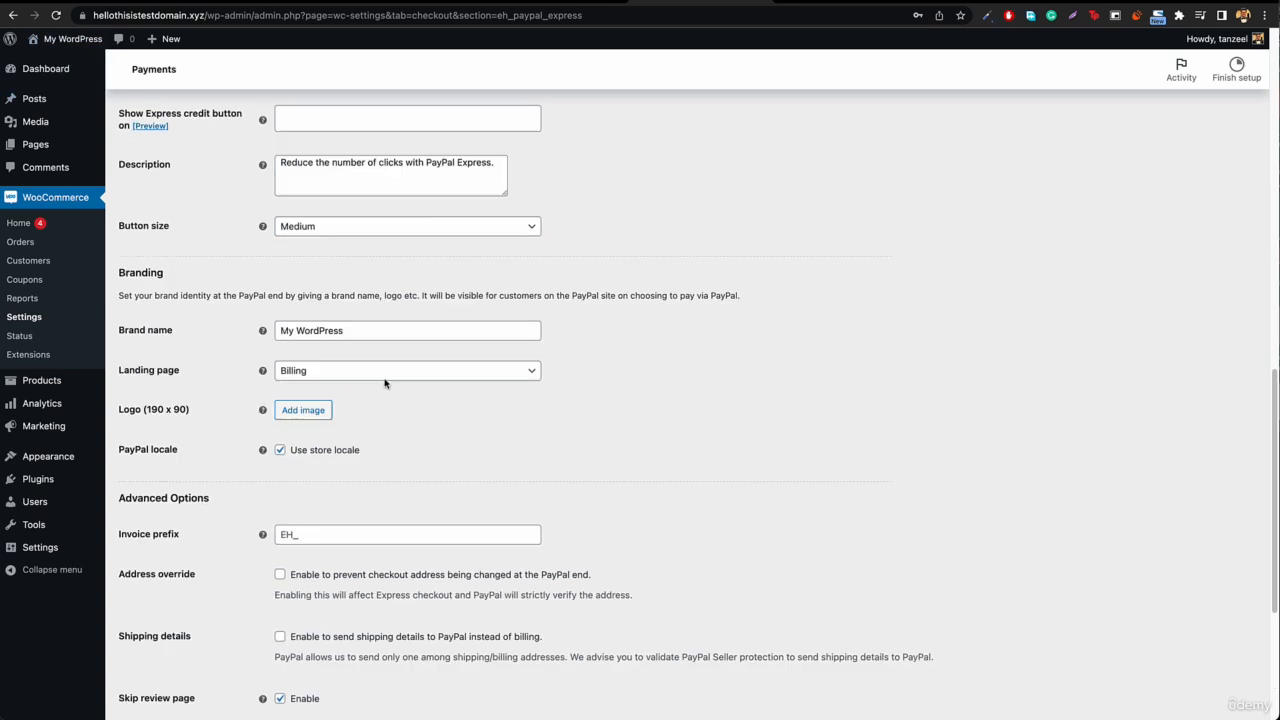
scroll(386, 385, "up", 6)
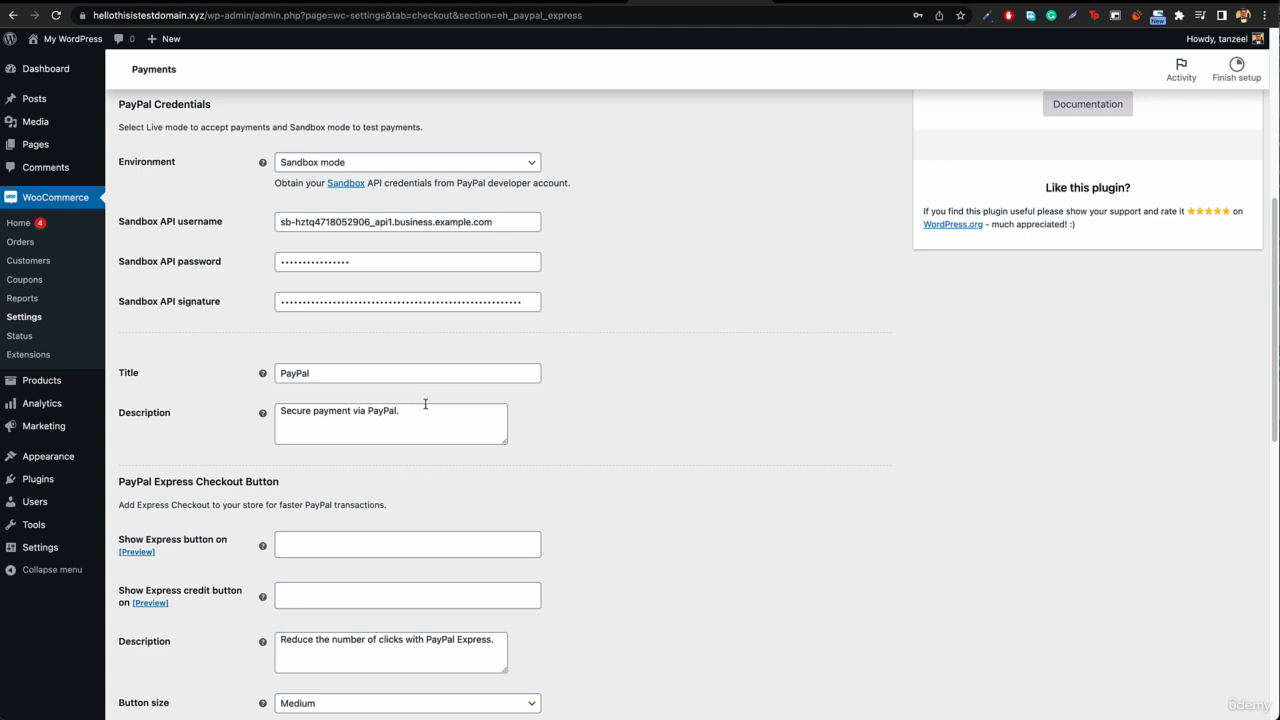
scroll(425, 404, "down", 6)
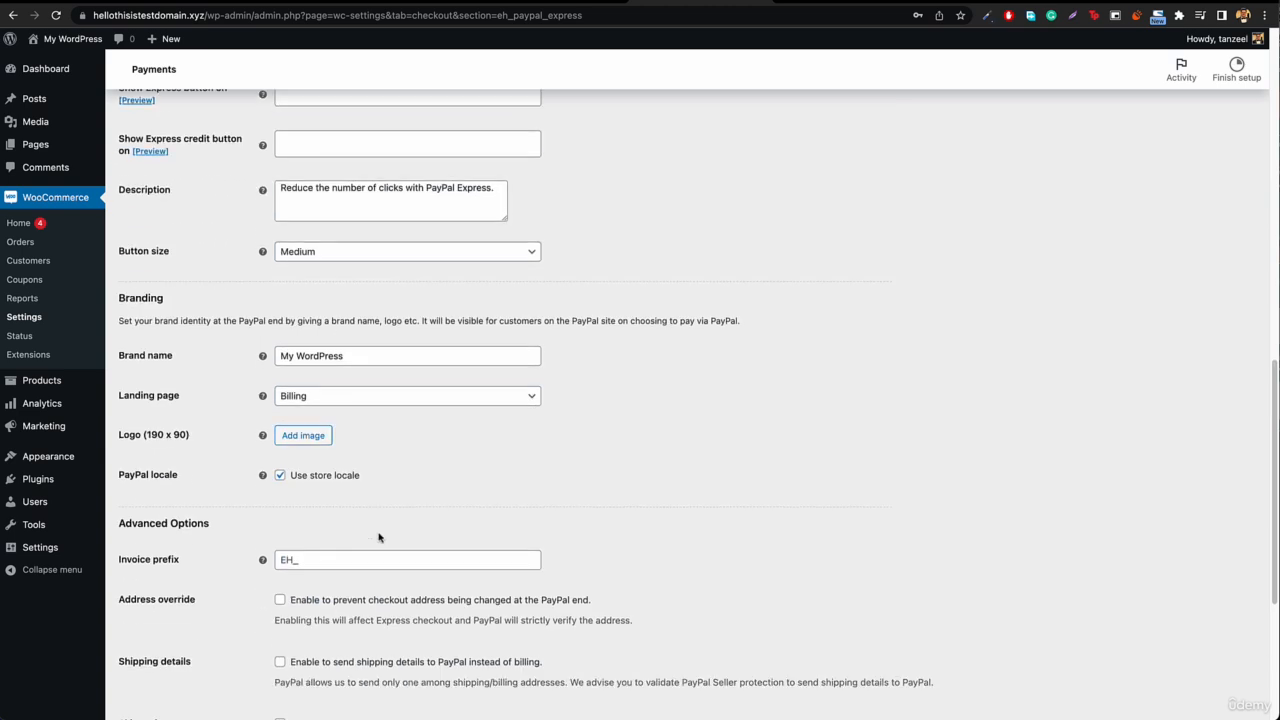
scroll(378, 538, "down", 1)
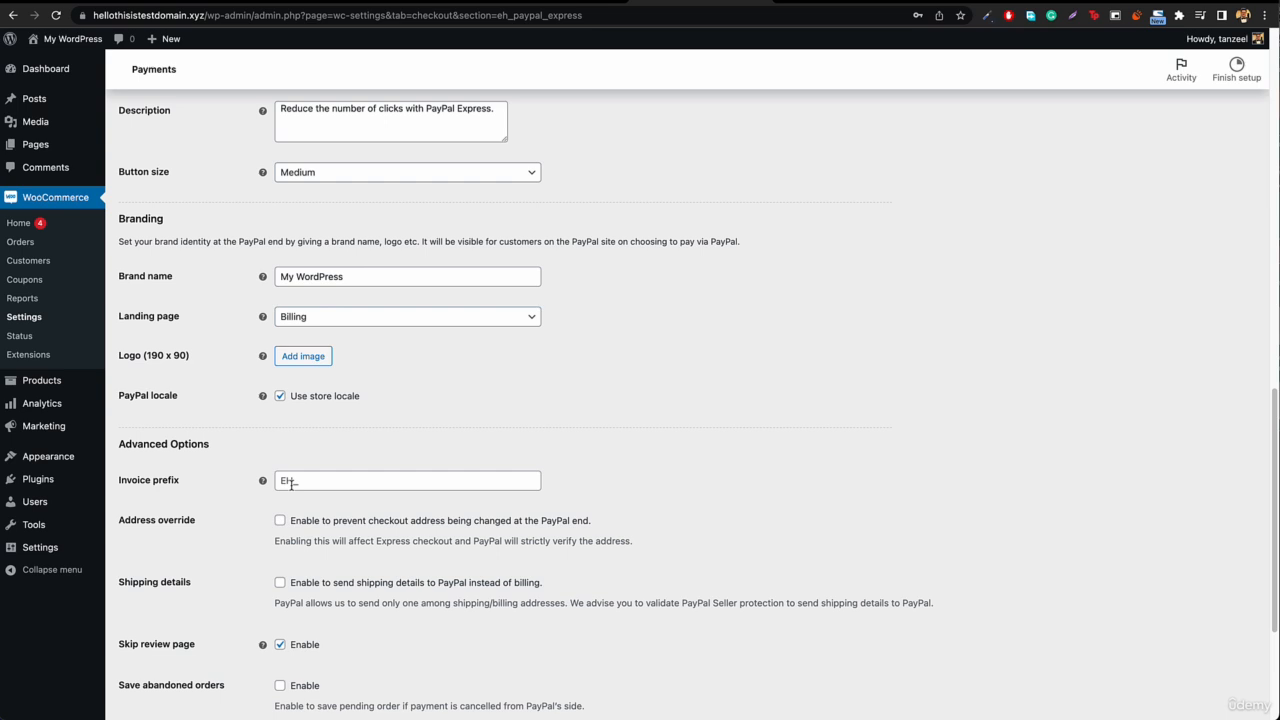
scroll(290, 482, "down", 2)
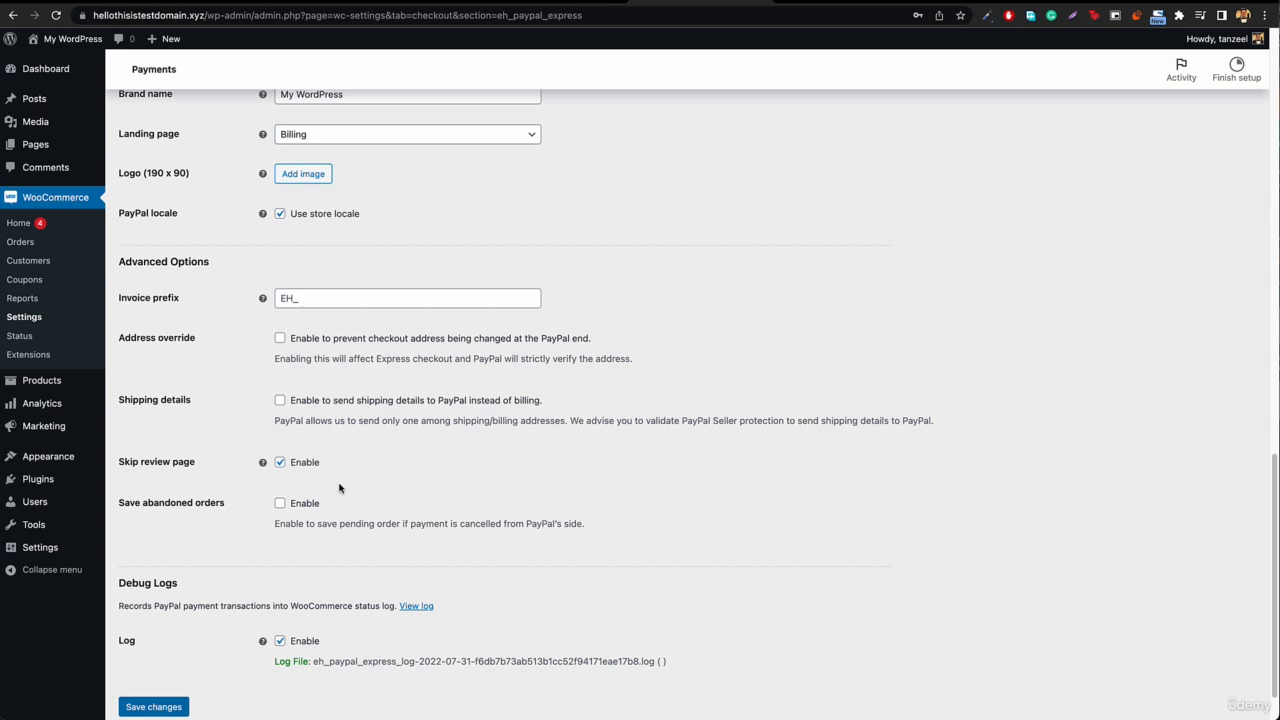
scroll(340, 488, "down", 1)
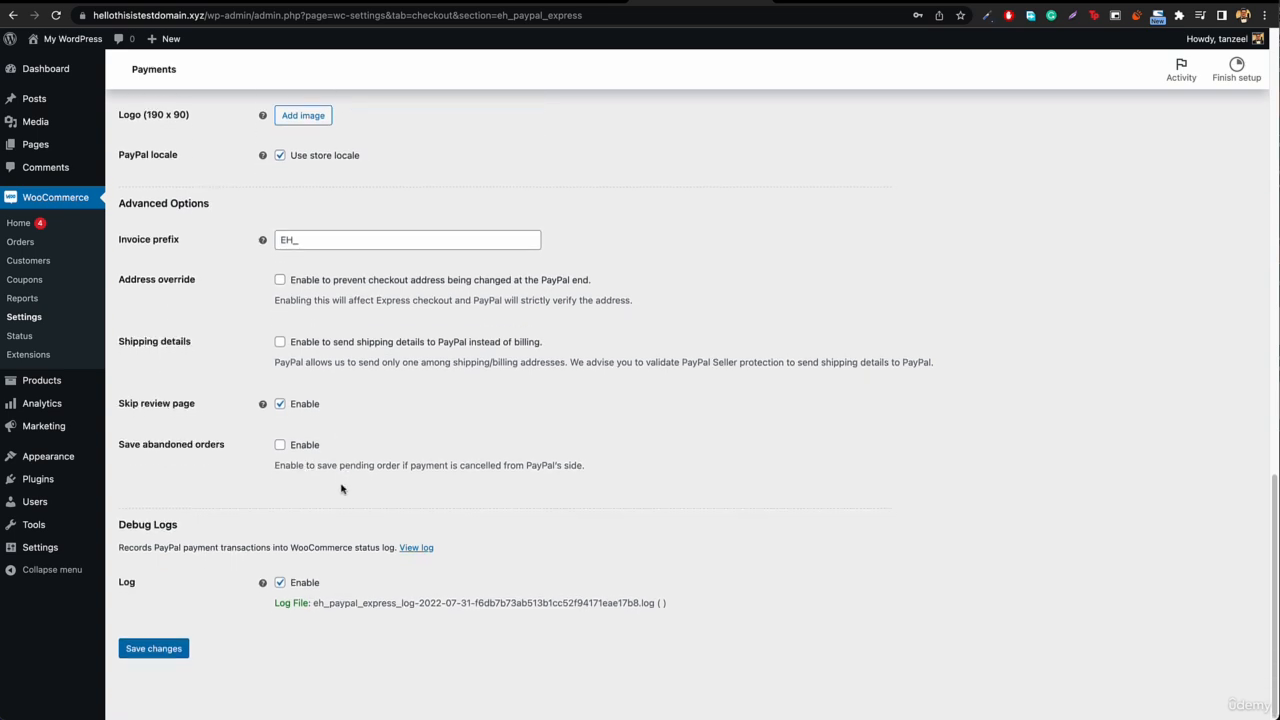
left_click(158, 650)
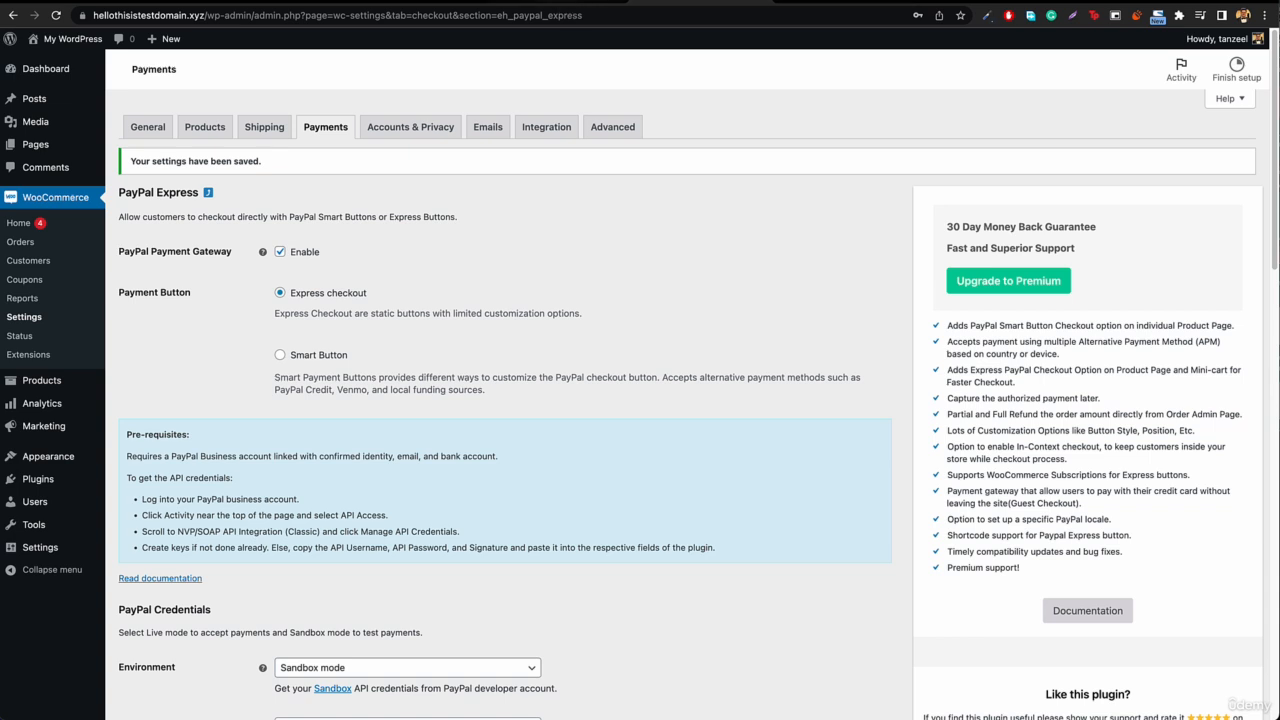
Step: Reload the store's checkout page and choose PayPal as the payment method
left_click(555, 1)
left_click(552, 18)
key("Return")
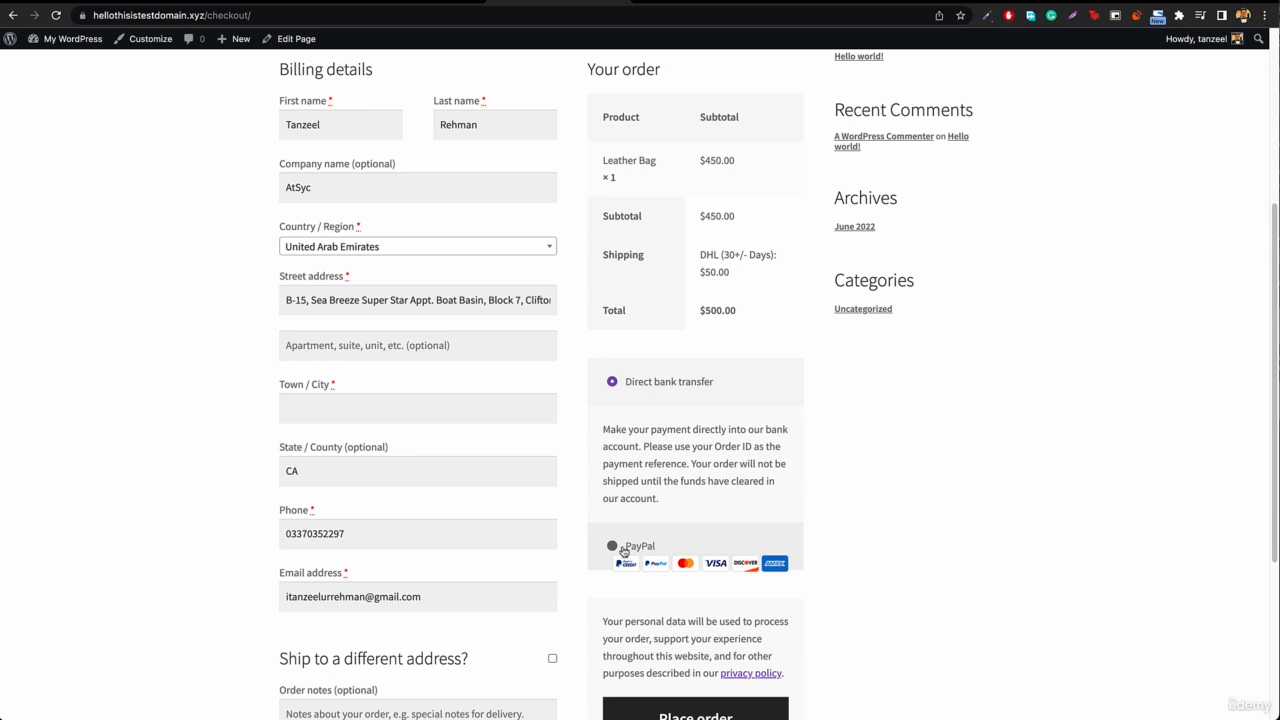
left_click(612, 546)
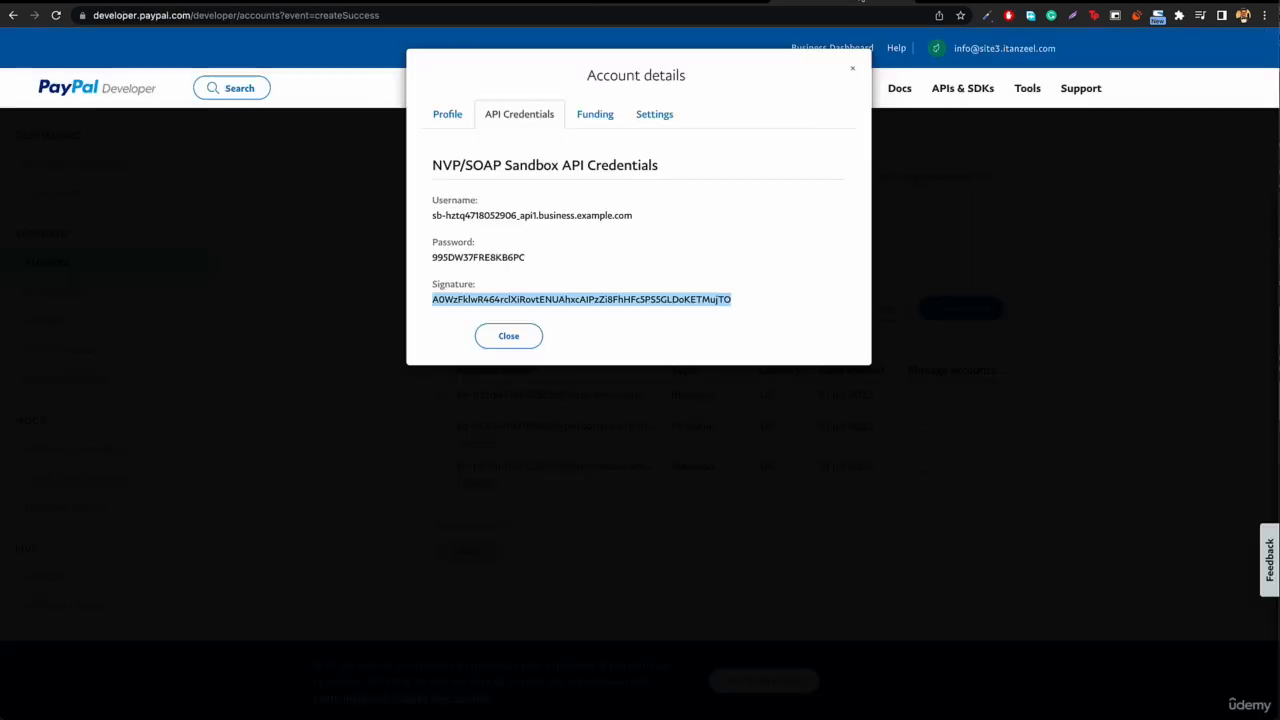
Step: Close the business account's details in PayPal Developer and create a Personal (Buyer Account) sandbox account for United Arab Emirates
left_click(510, 336)
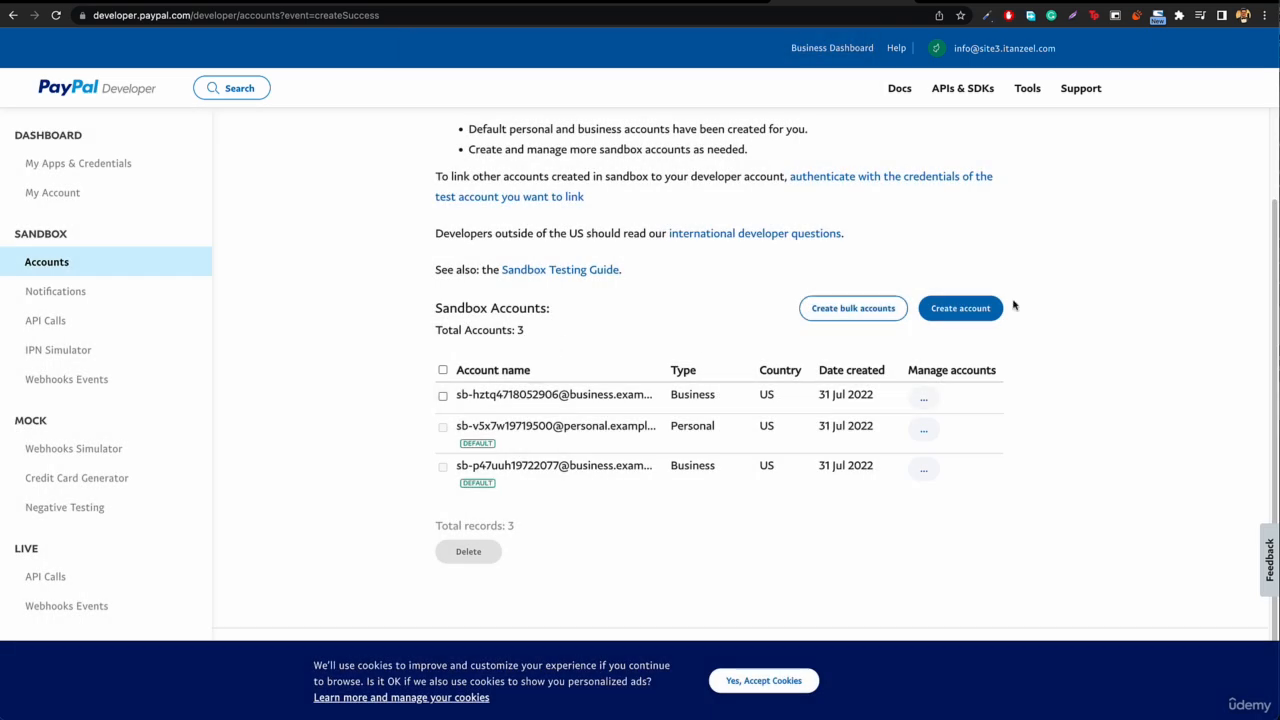
left_click(969, 315)
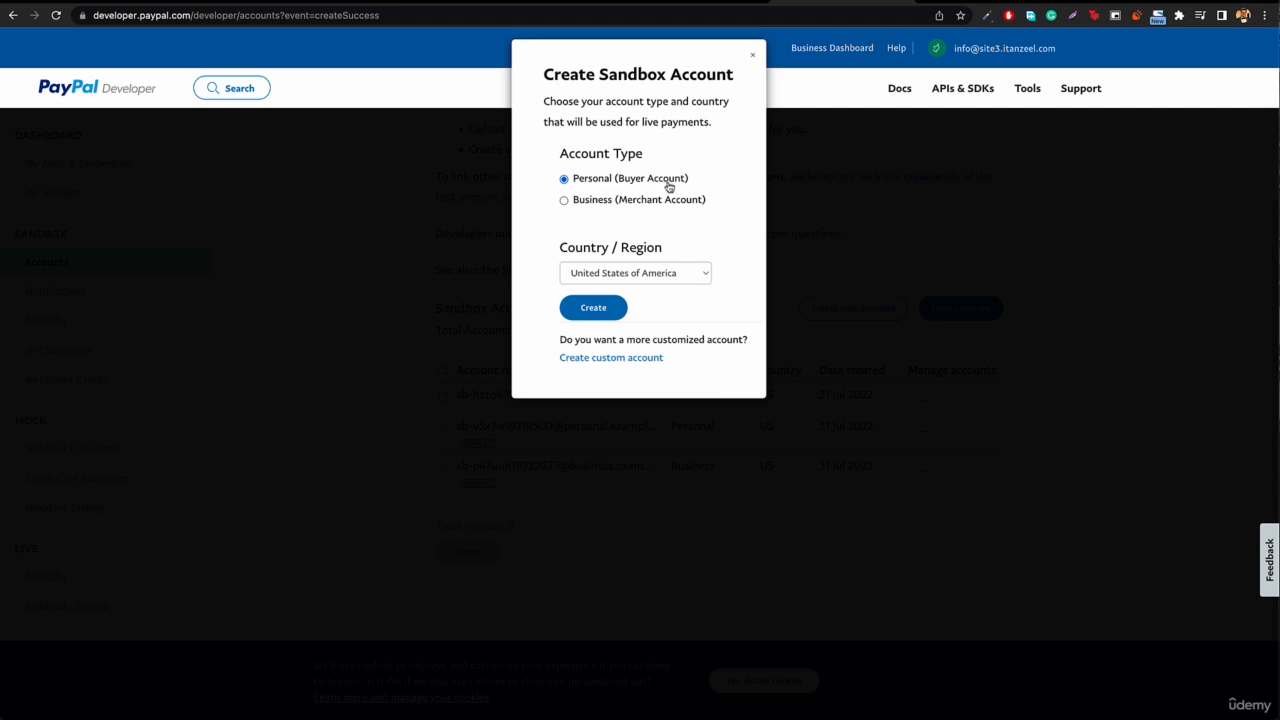
left_click(665, 275)
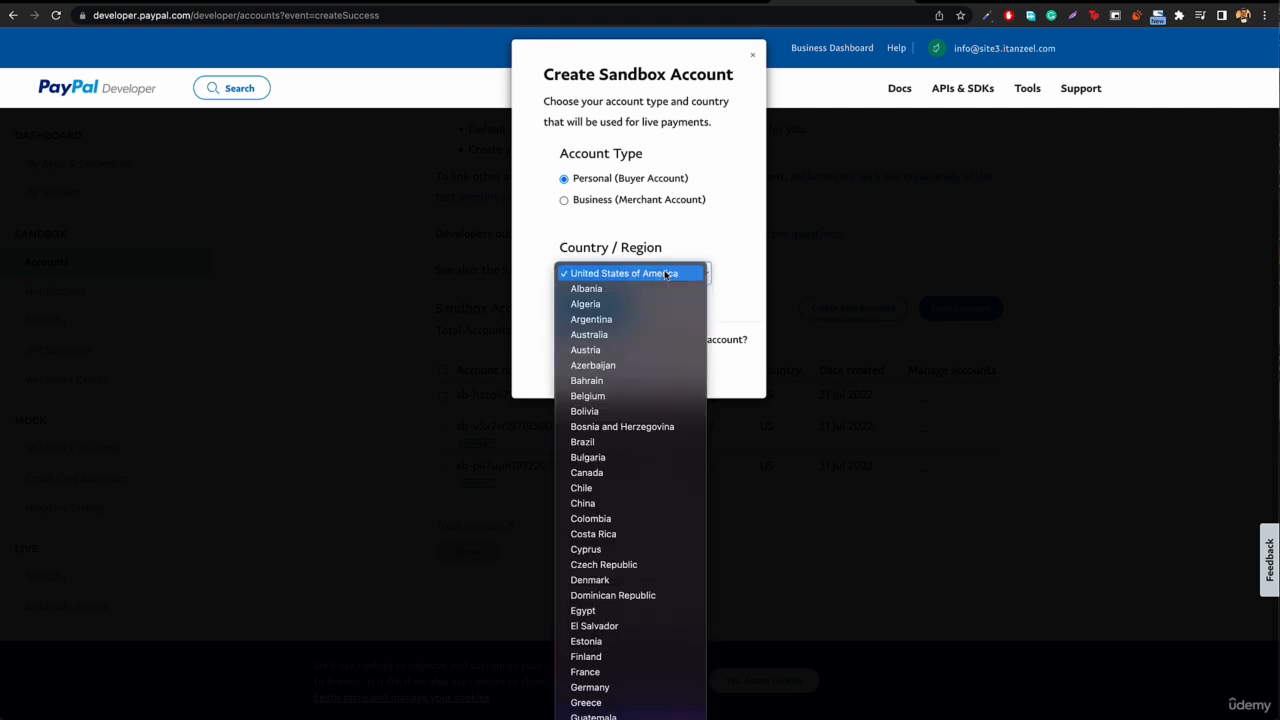
scroll(634, 420, "down", 10)
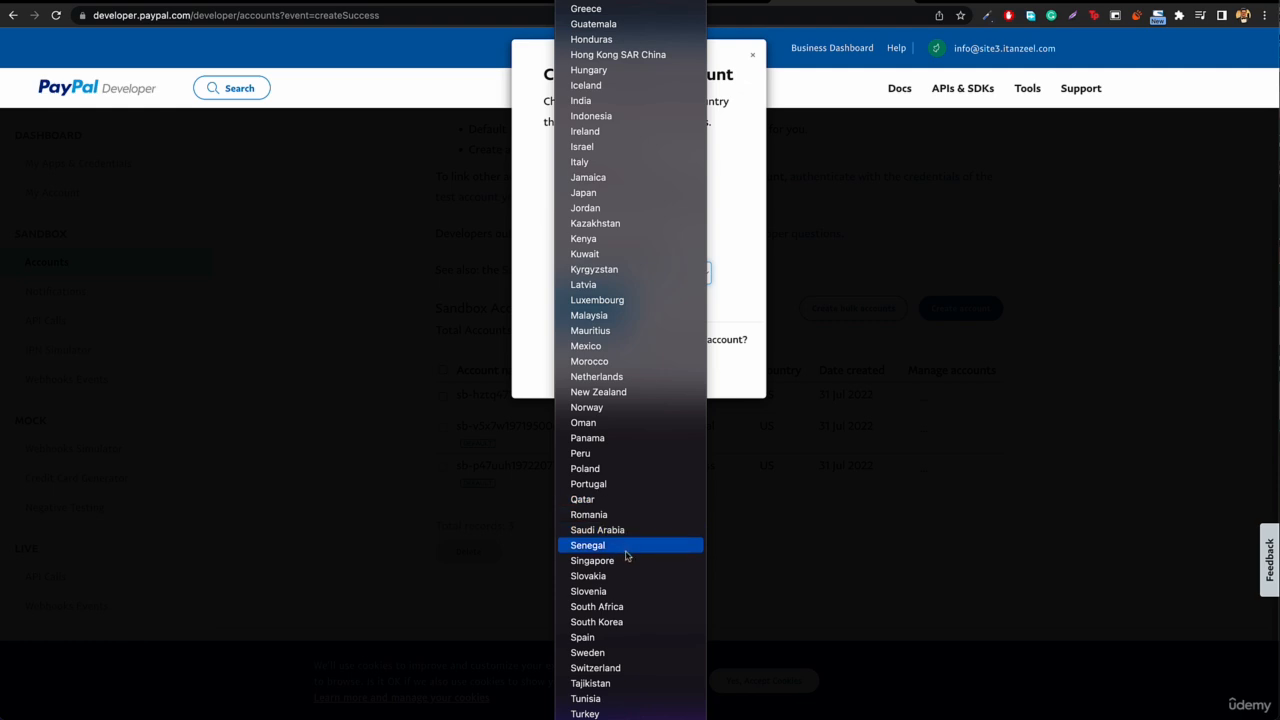
left_click(630, 718)
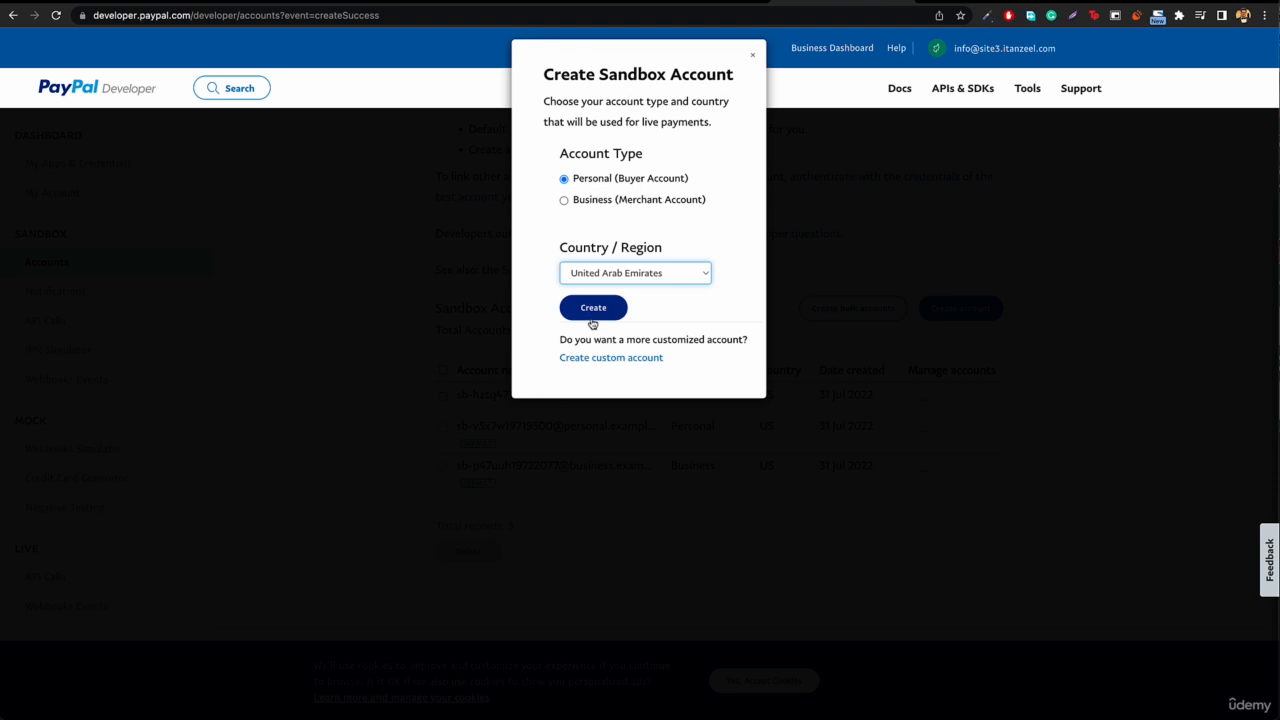
left_click(594, 313)
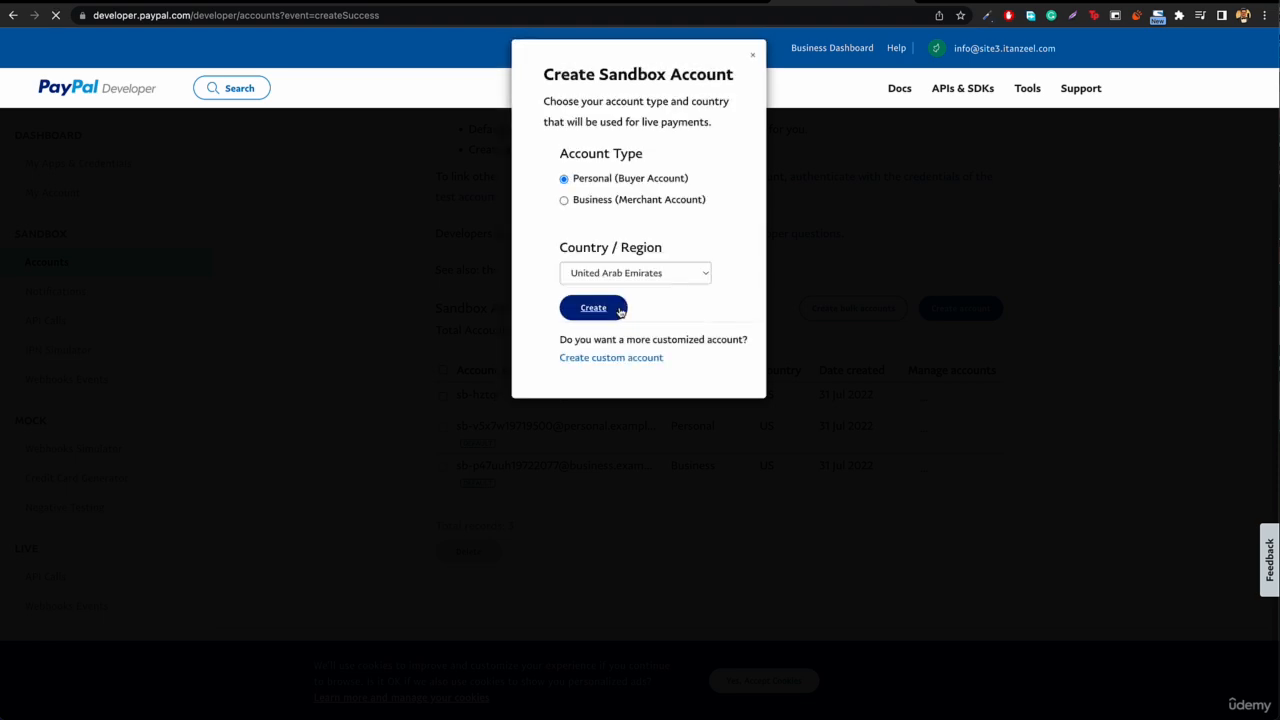
Step: Copy the email ID from the new personal sandbox account's profile details and return to the WooCommerce site
scroll(650, 372, "down", 3)
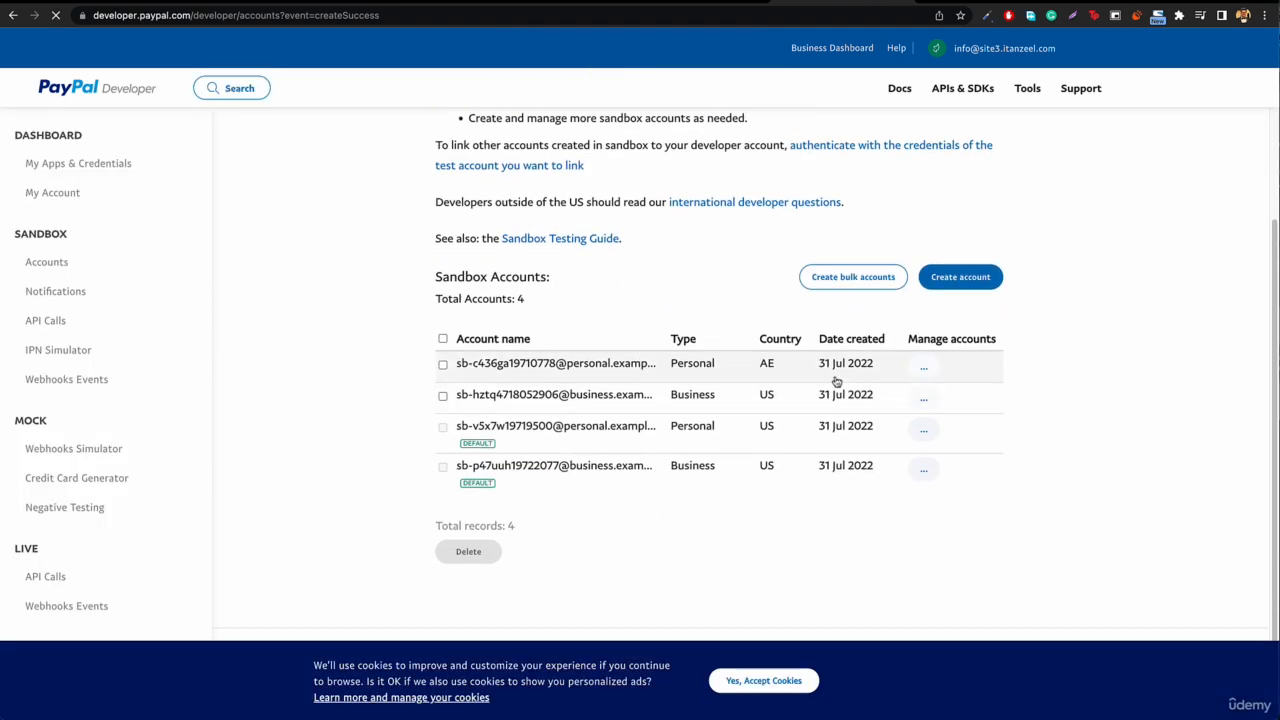
left_click(923, 368)
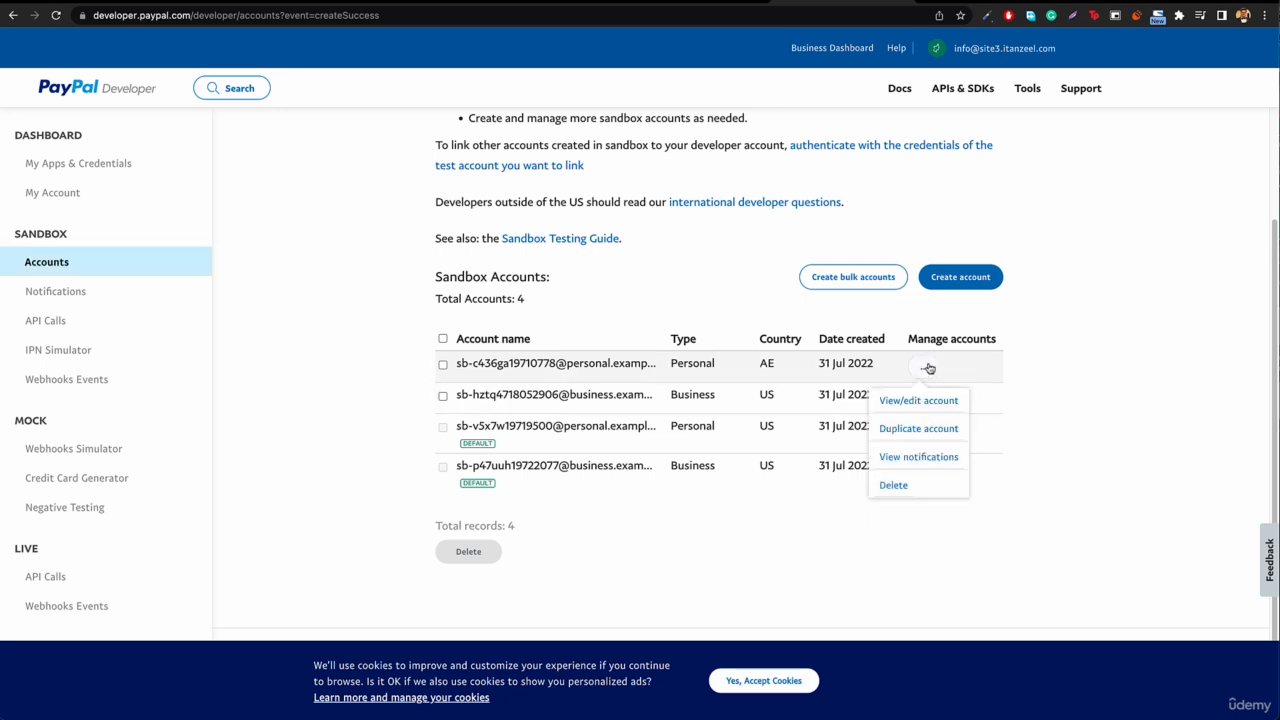
left_click(918, 401)
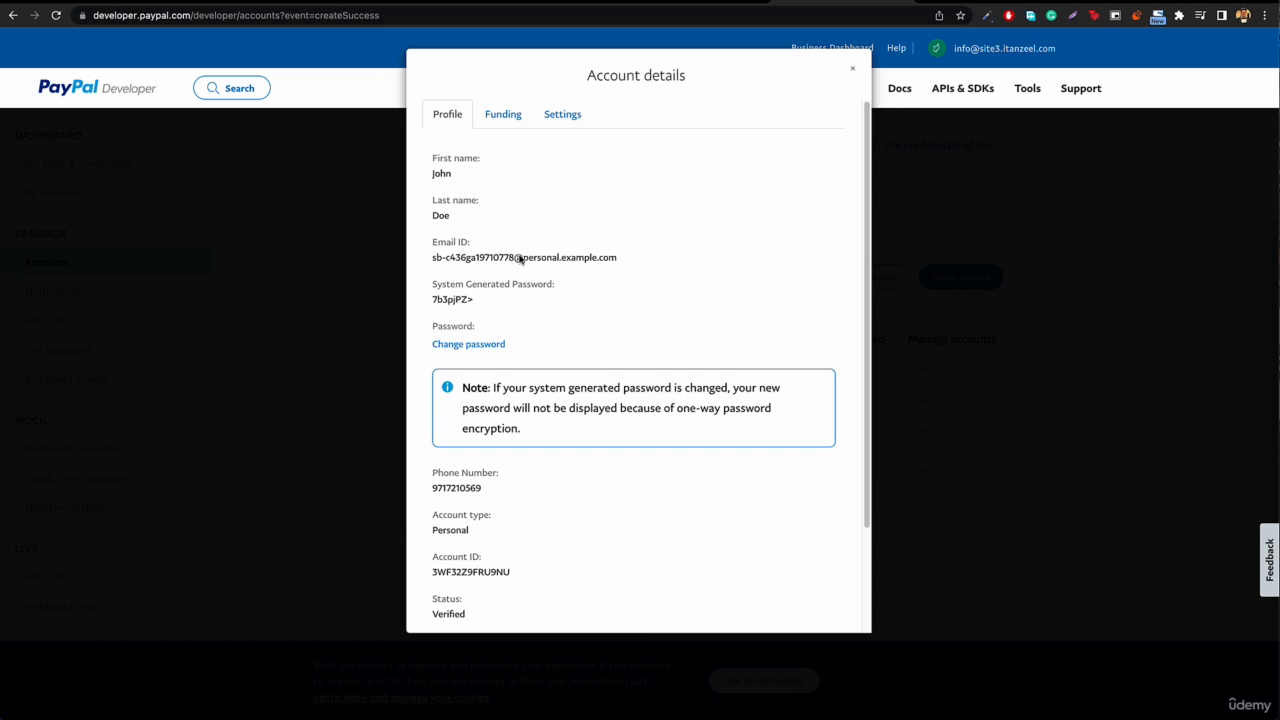
triple_click(519, 258)
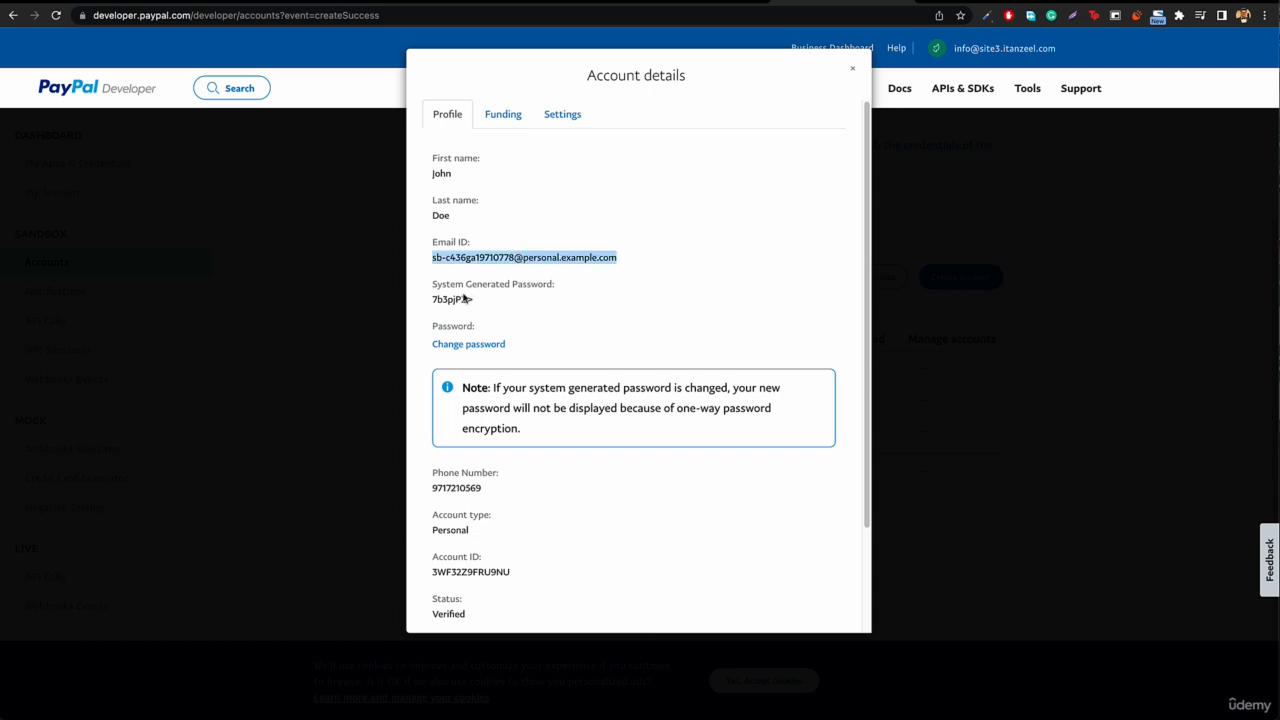
left_click(703, 1)
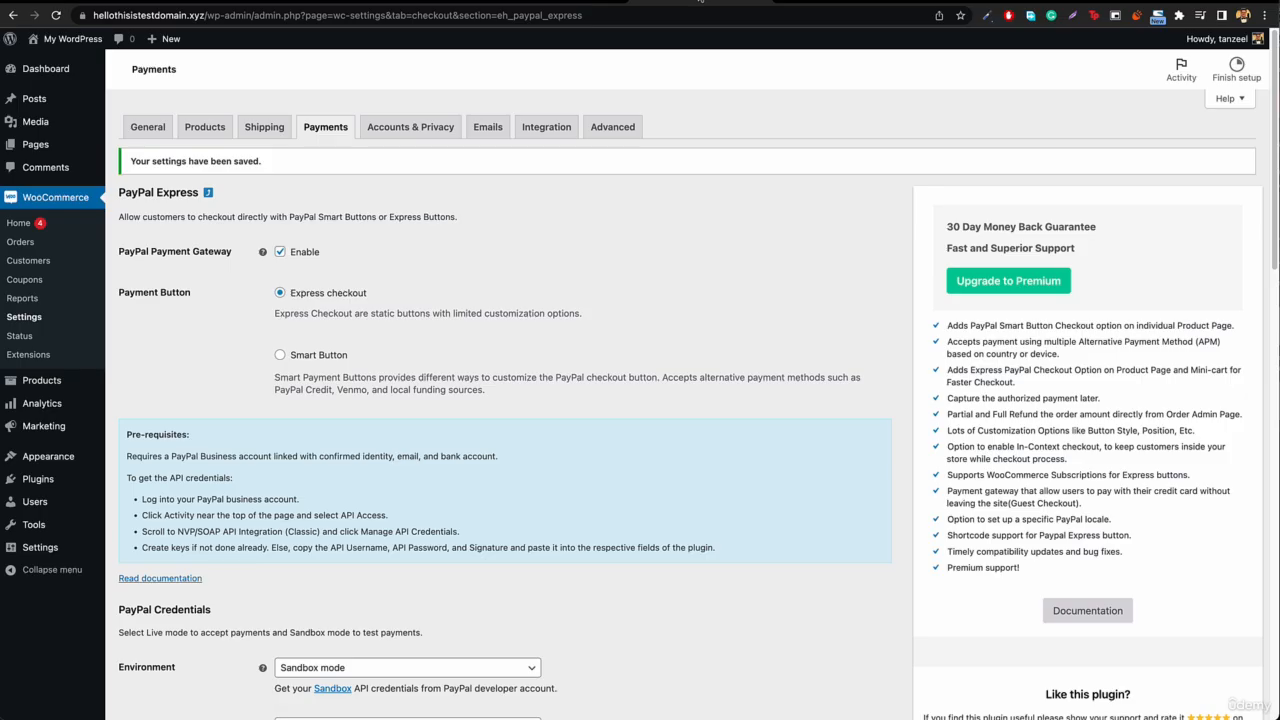
Step: Return to the store's checkout page, proceed to PayPal with the order and choose to log in with a PayPal account
left_click(550, 1)
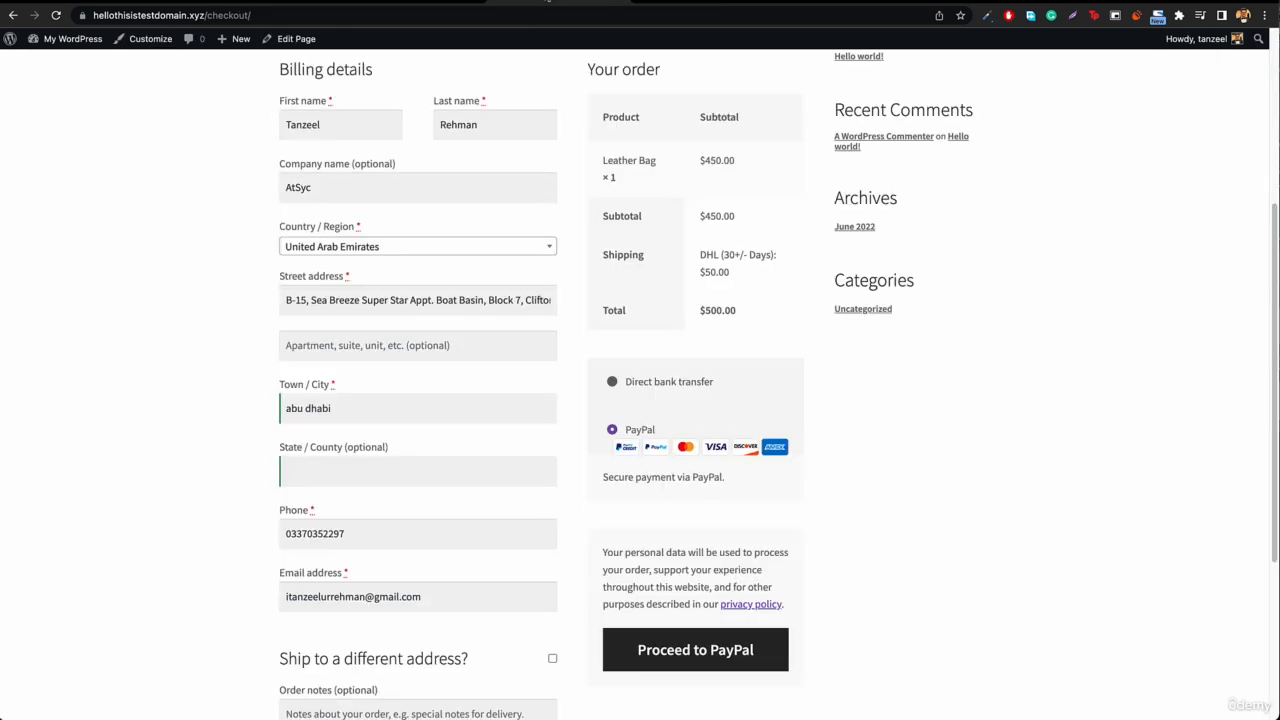
left_click(695, 650)
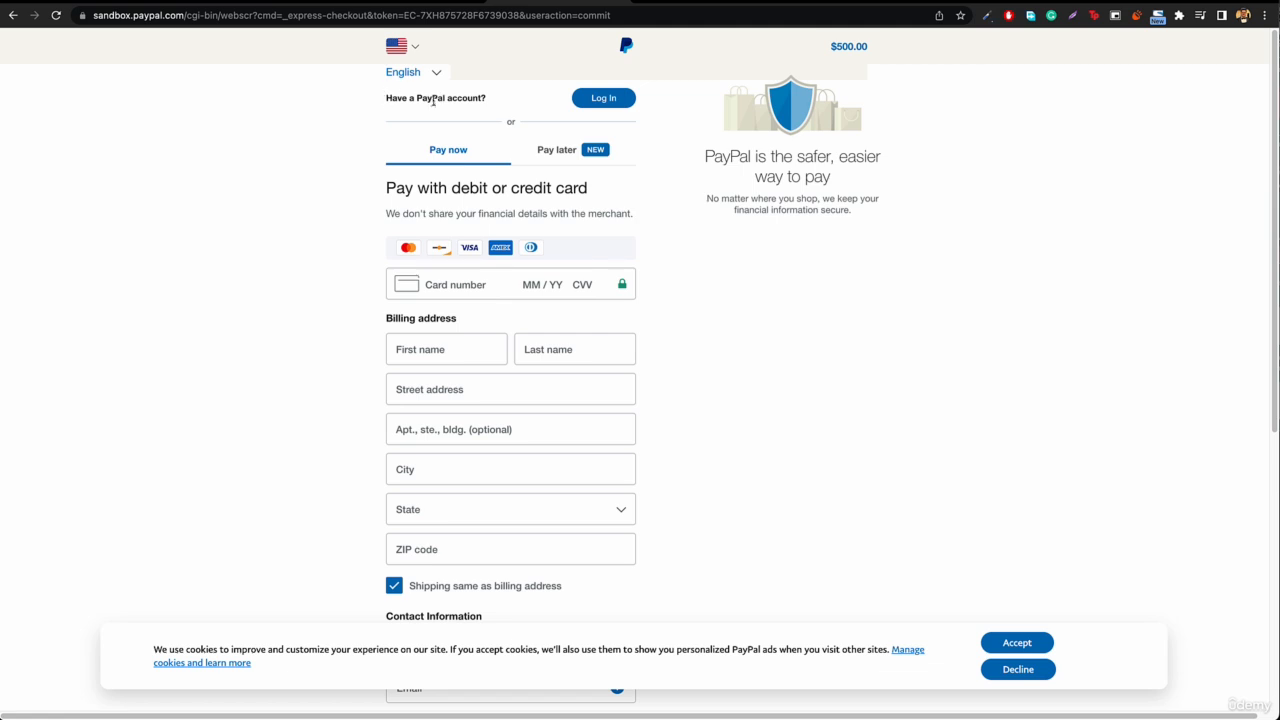
left_click(607, 100)
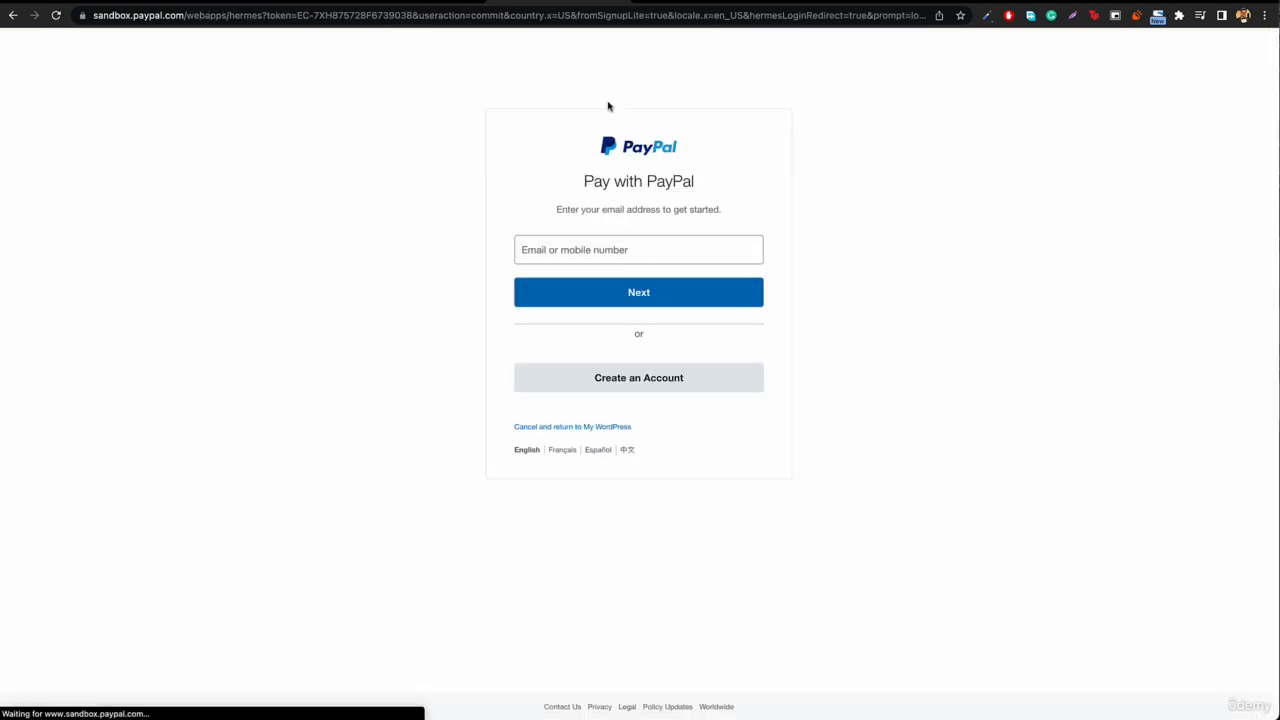
left_click(612, 256)
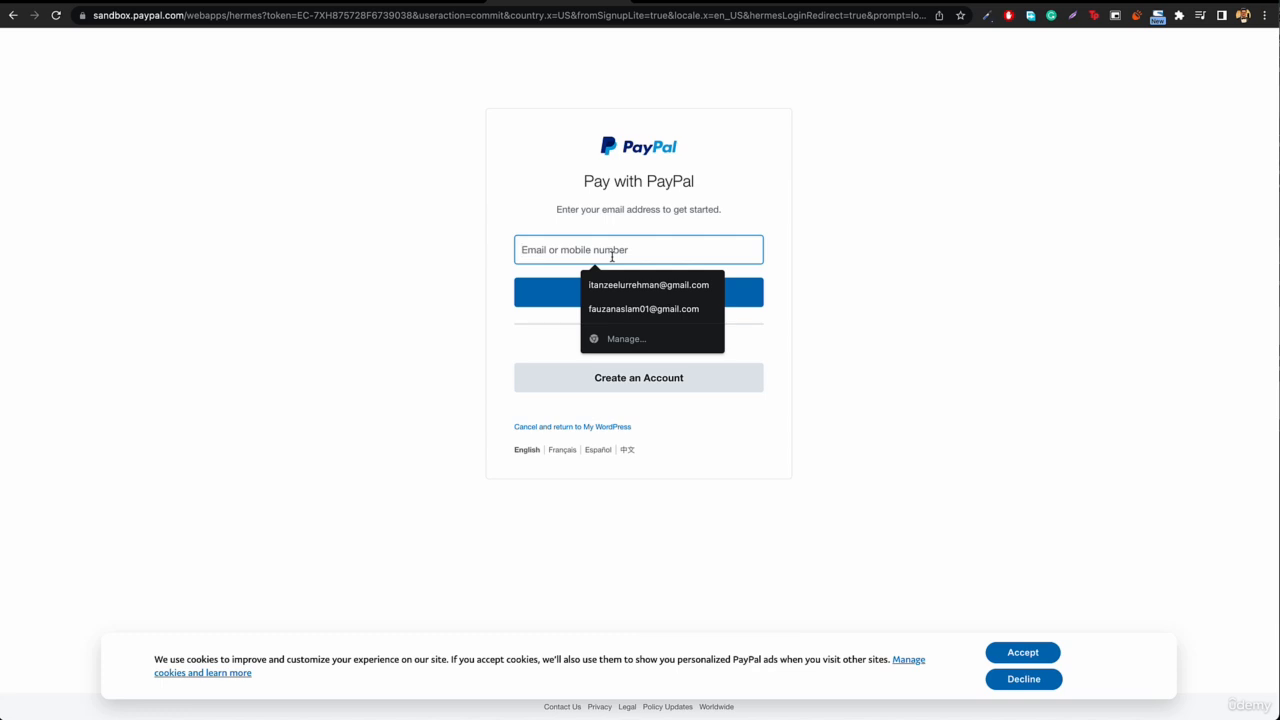
key("ctrl+v")
key("ctrl+a")
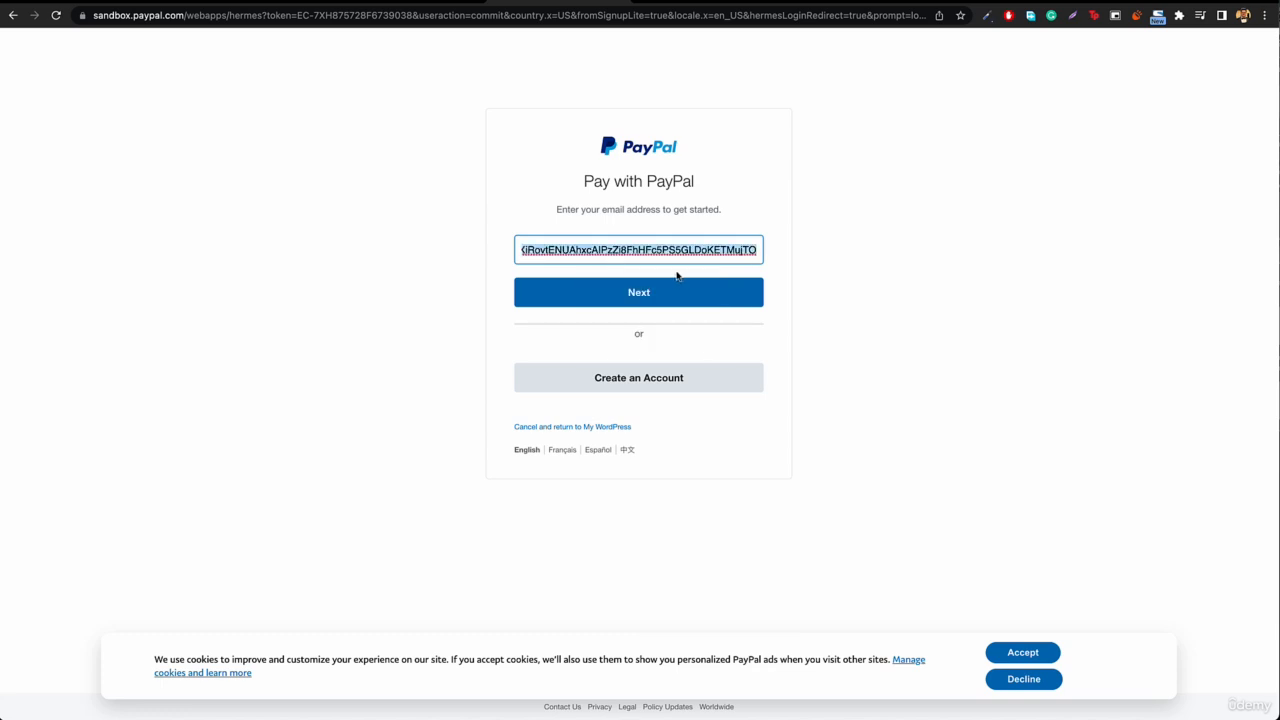
key("BackSpace")
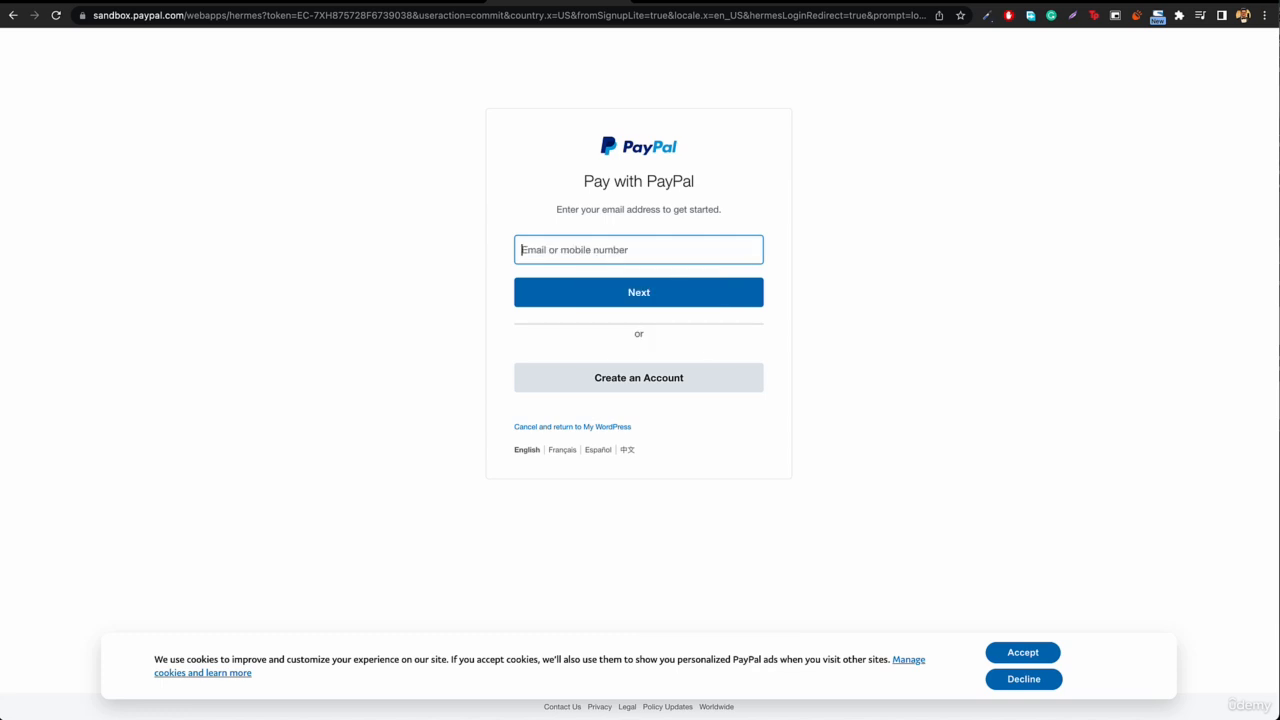
Step: Copy the personal sandbox account's email ID from PayPal Developer, enter it in the PayPal checkout login and continue to the password
left_click(820, 2)
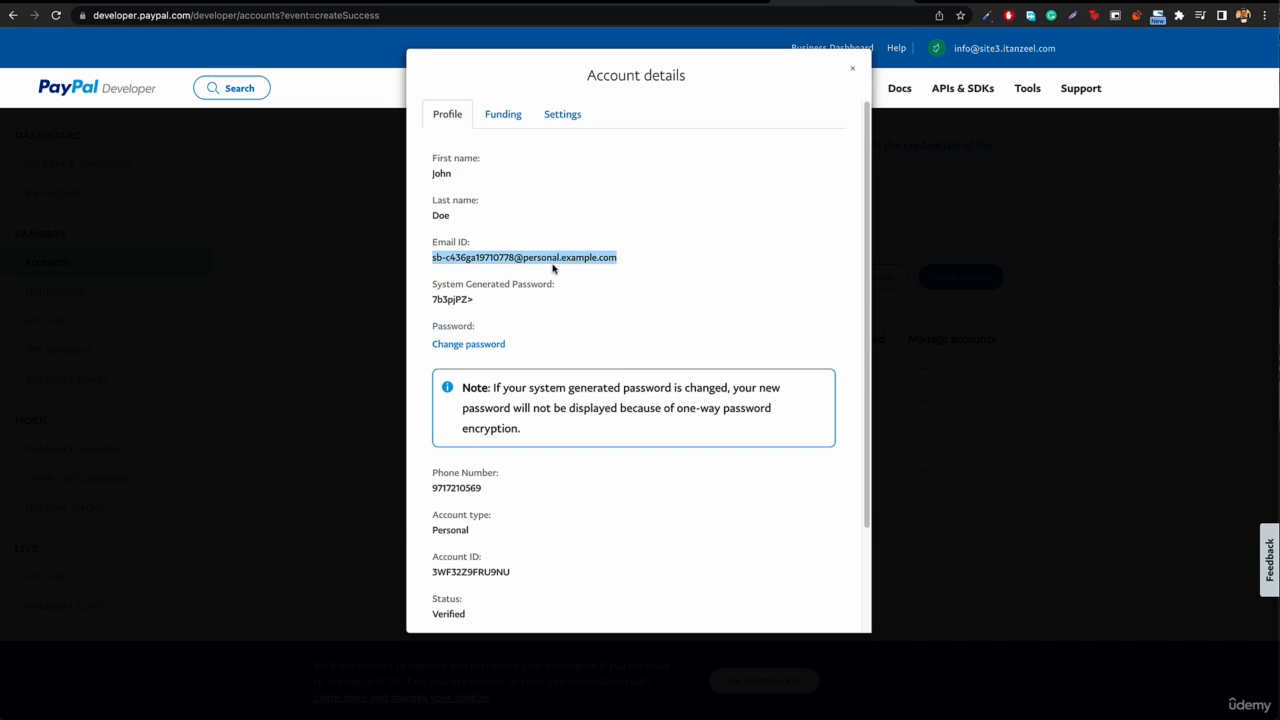
left_click(677, 3)
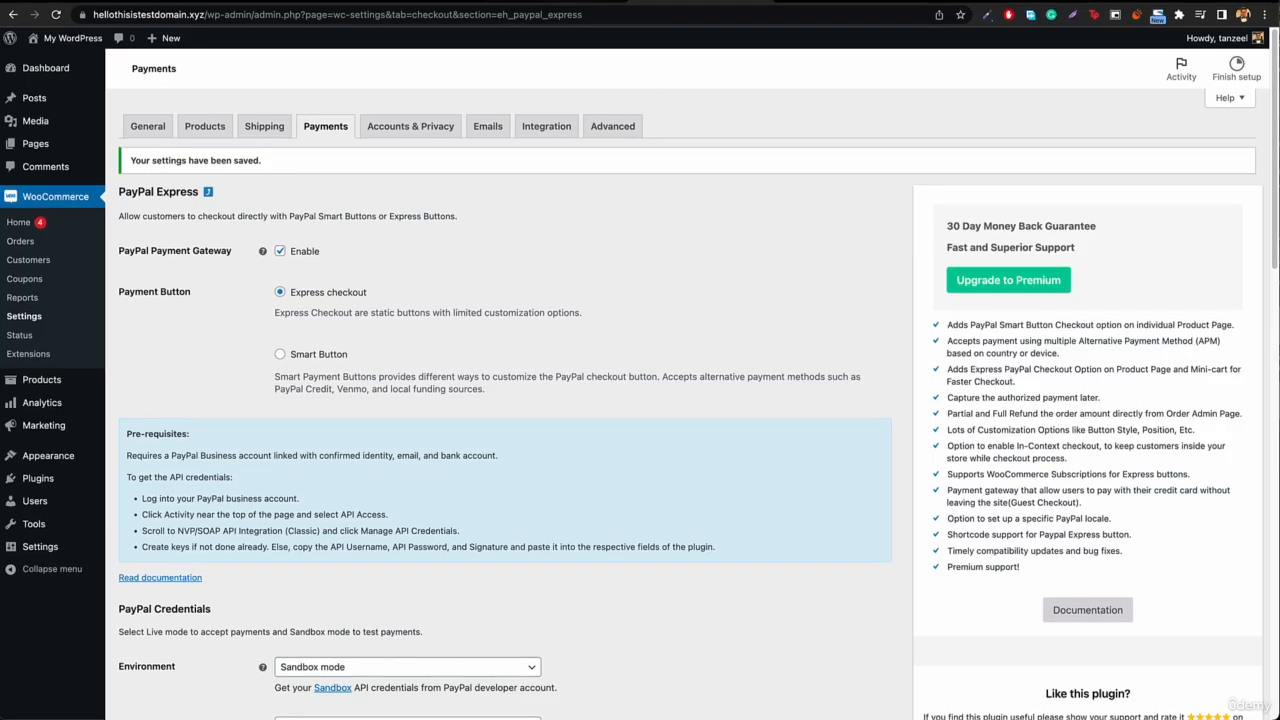
left_click(570, 3)
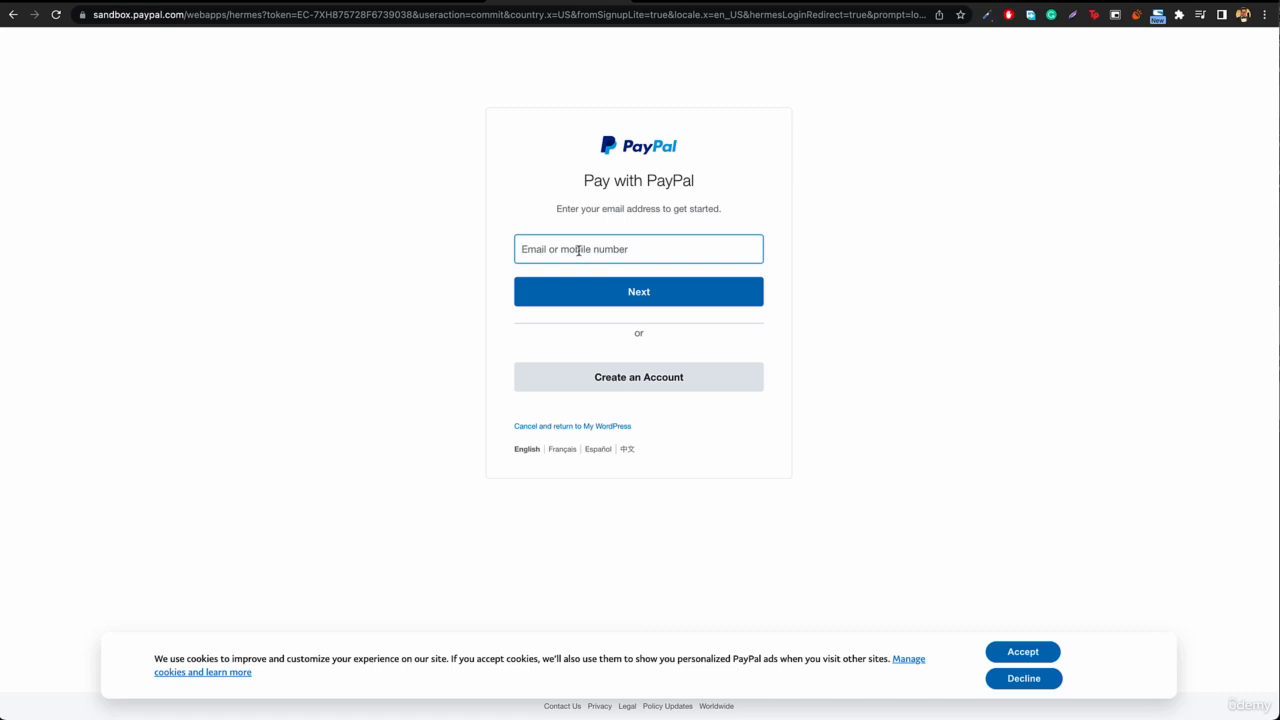
key("ctrl+v")
left_click(656, 293)
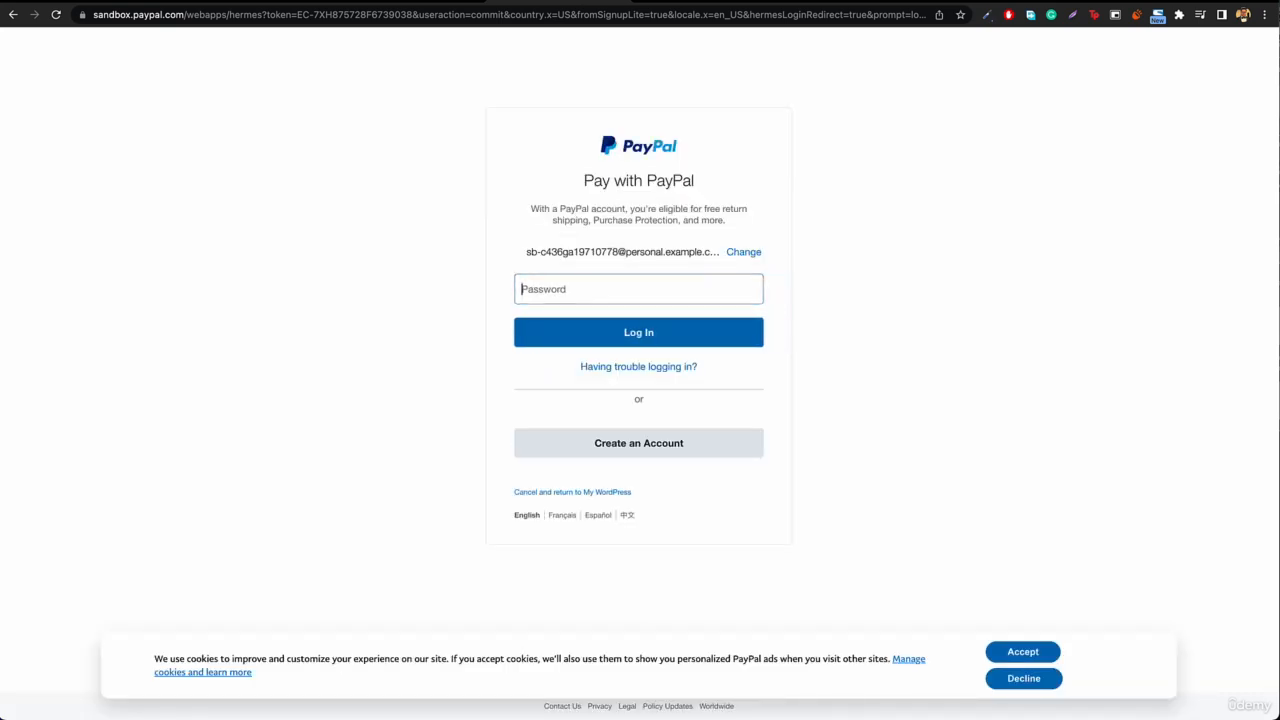
Step: Copy the personal sandbox account's system-generated password from PayPal Developer, paste it in the login's password field and log in
left_click(826, 1)
triple_click(453, 302)
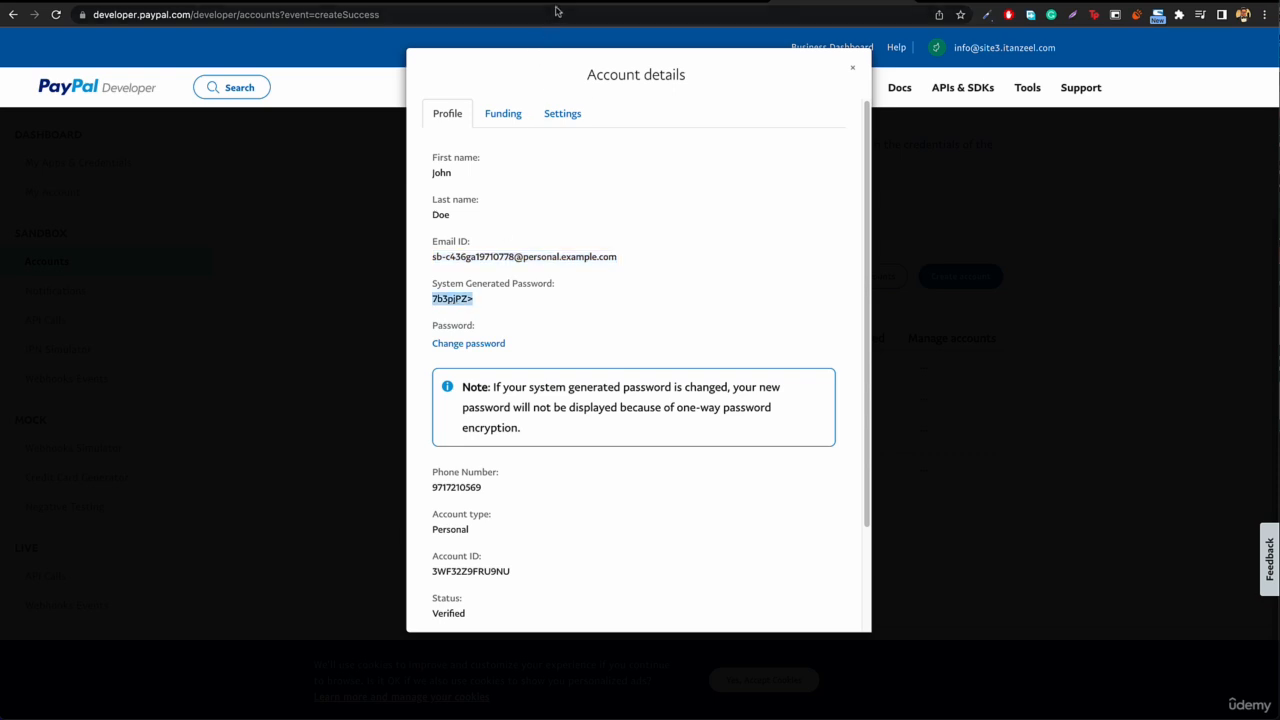
left_click(585, 4)
left_click(635, 284)
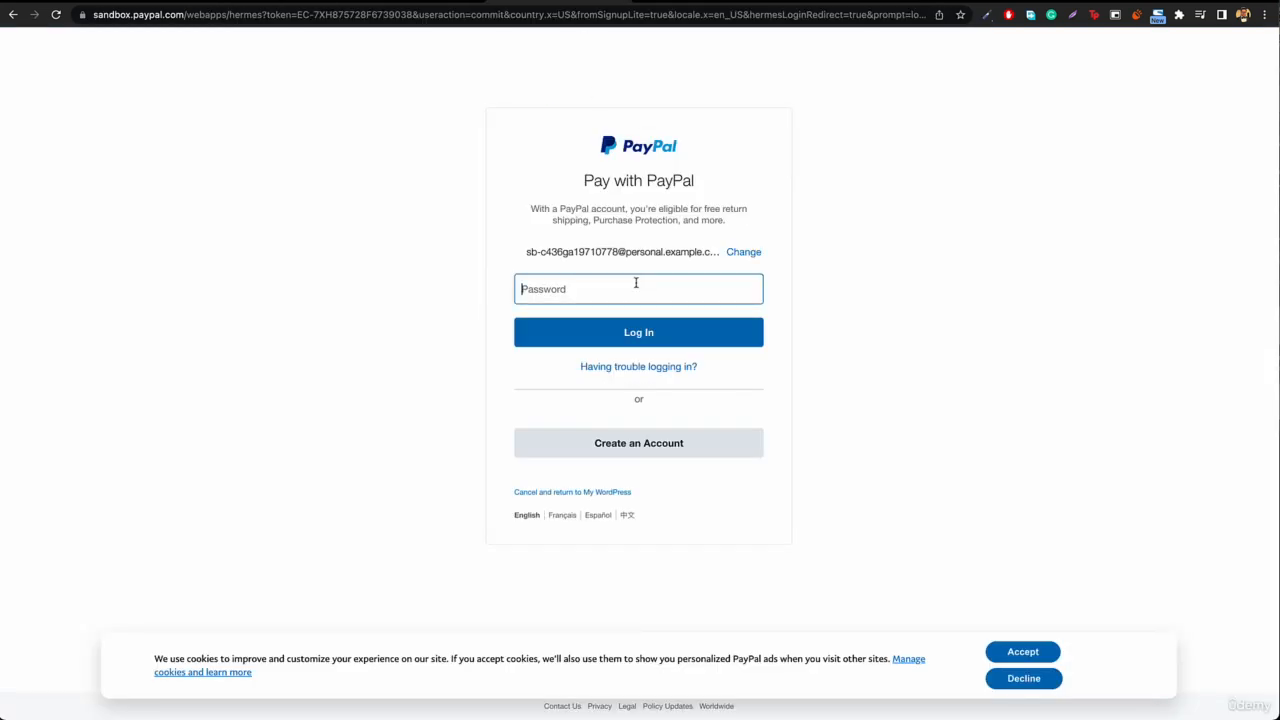
key("super+v")
left_click(640, 334)
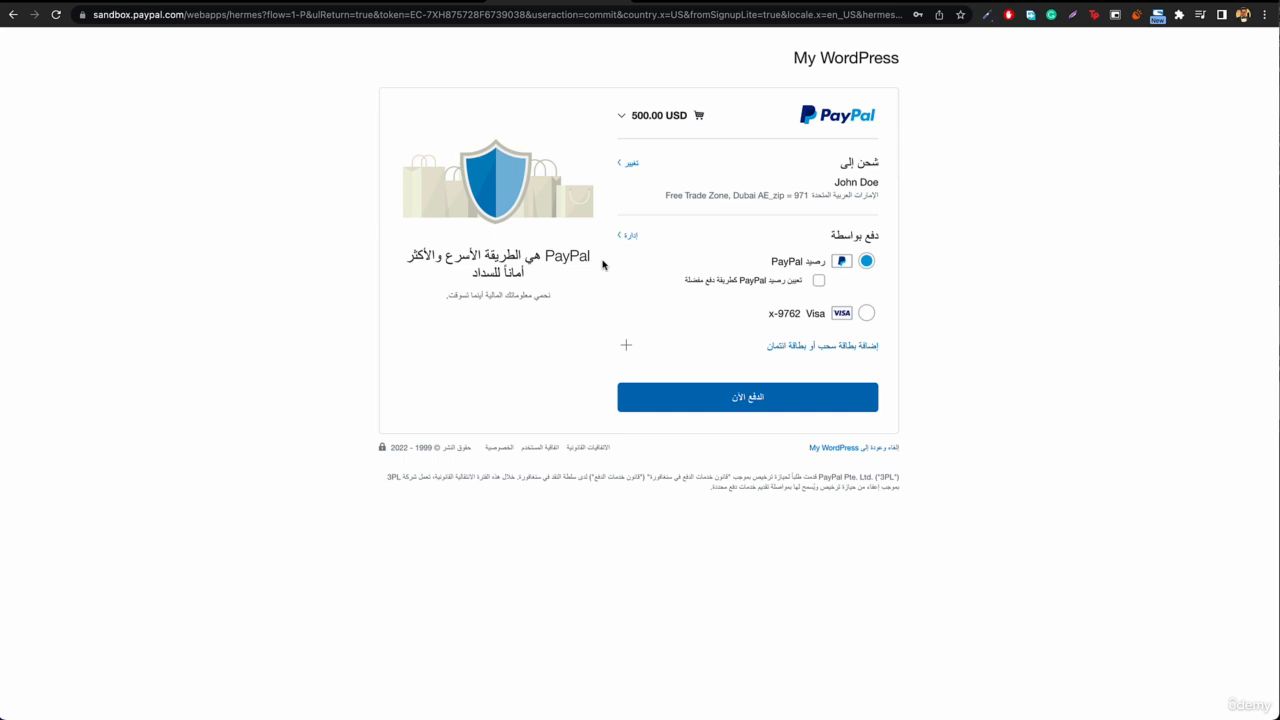
Step: Pay for the order with the PayPal balance and review the store's order received page
left_click(746, 402)
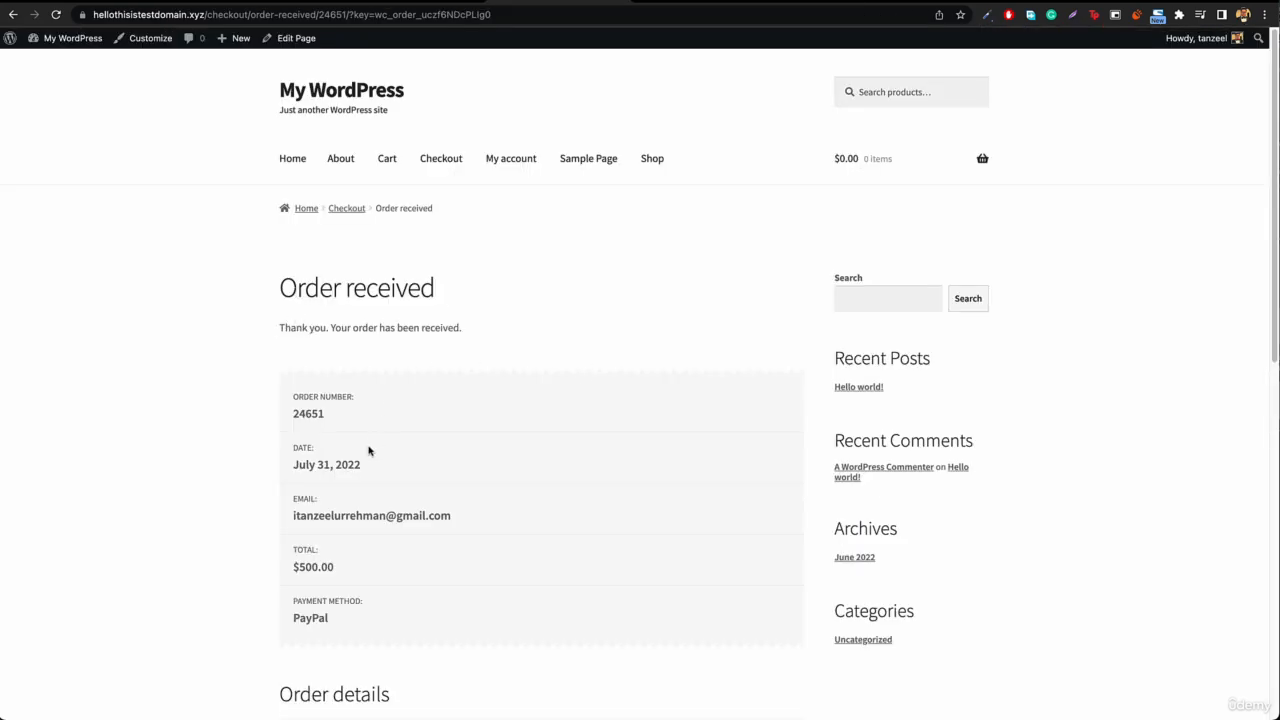
scroll(400, 445, "down", 2)
scroll(517, 385, "down", 5)
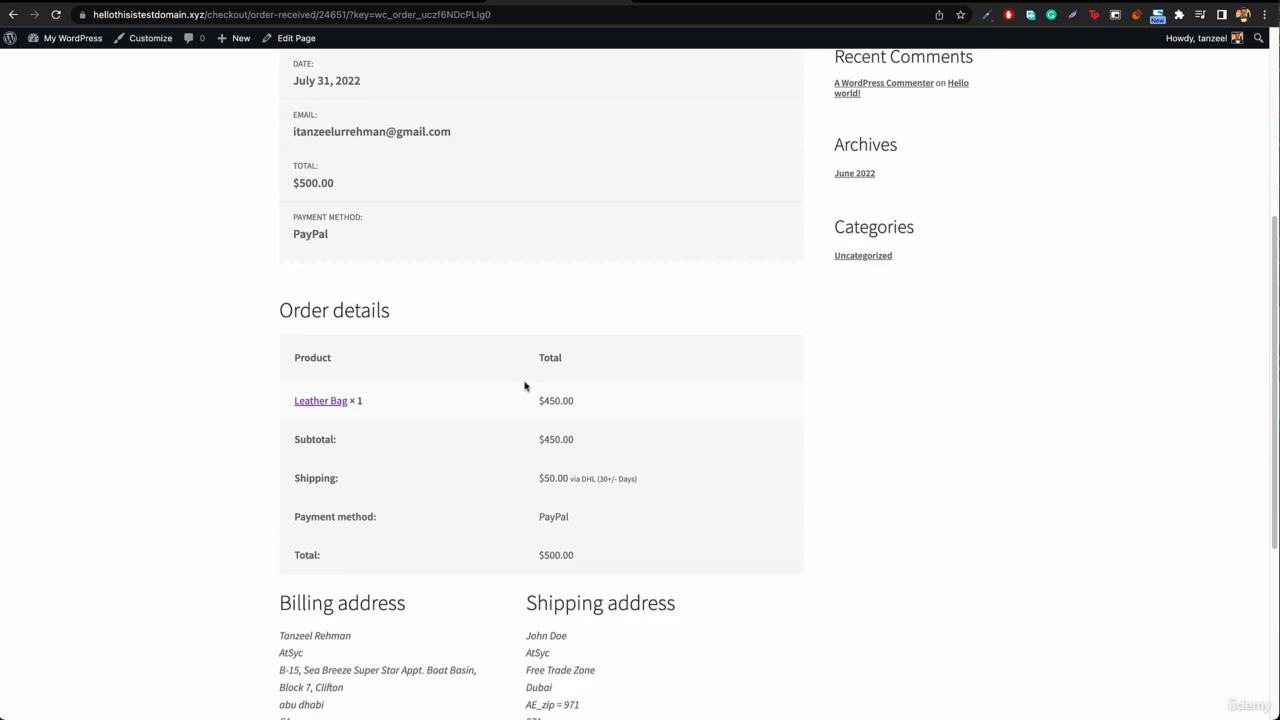
scroll(524, 386, "up", 6)
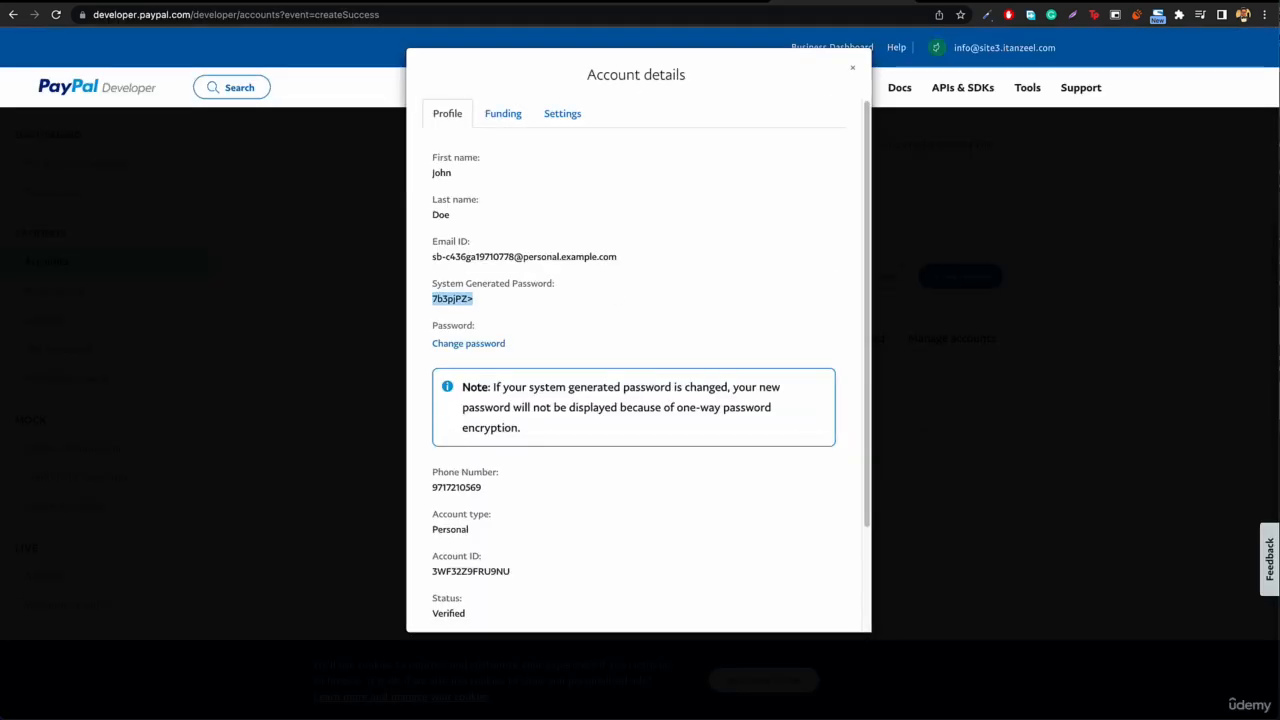
Step: Close the account details in PayPal Developer and view the email notifications of the United Arab Emirates personal sandbox account
left_click(853, 68)
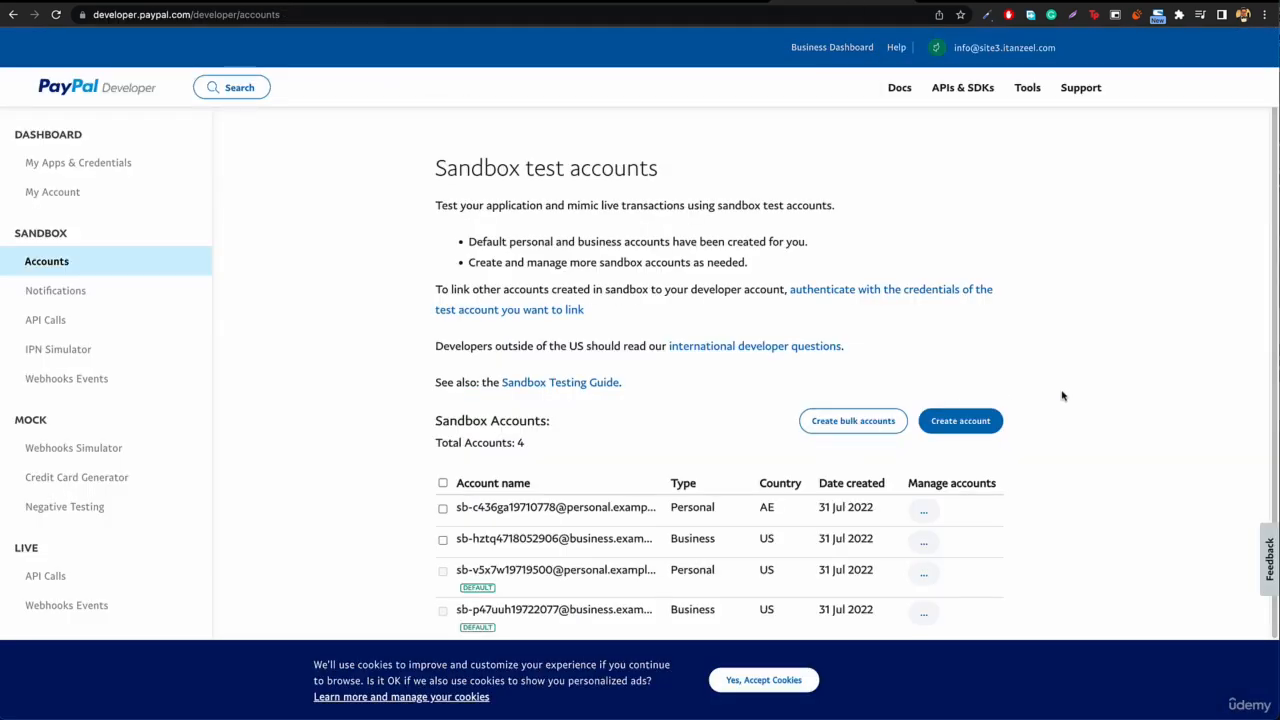
left_click(955, 517)
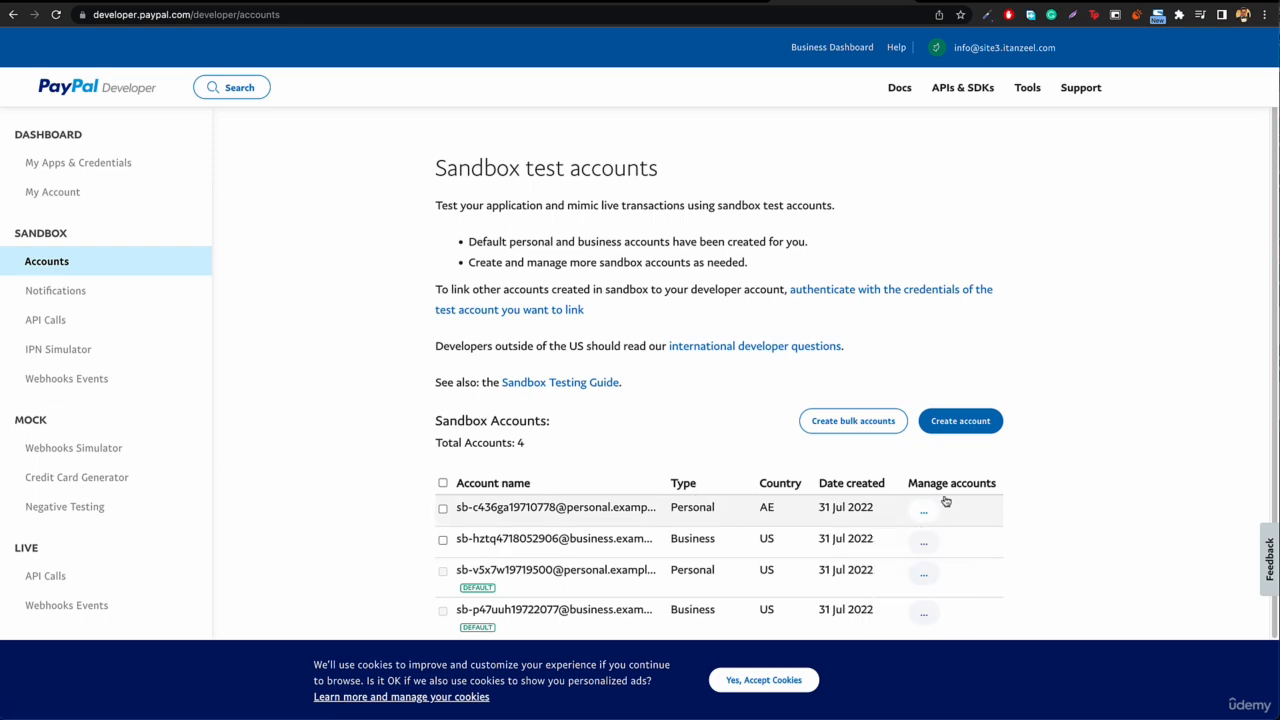
left_click(934, 511)
left_click(932, 601)
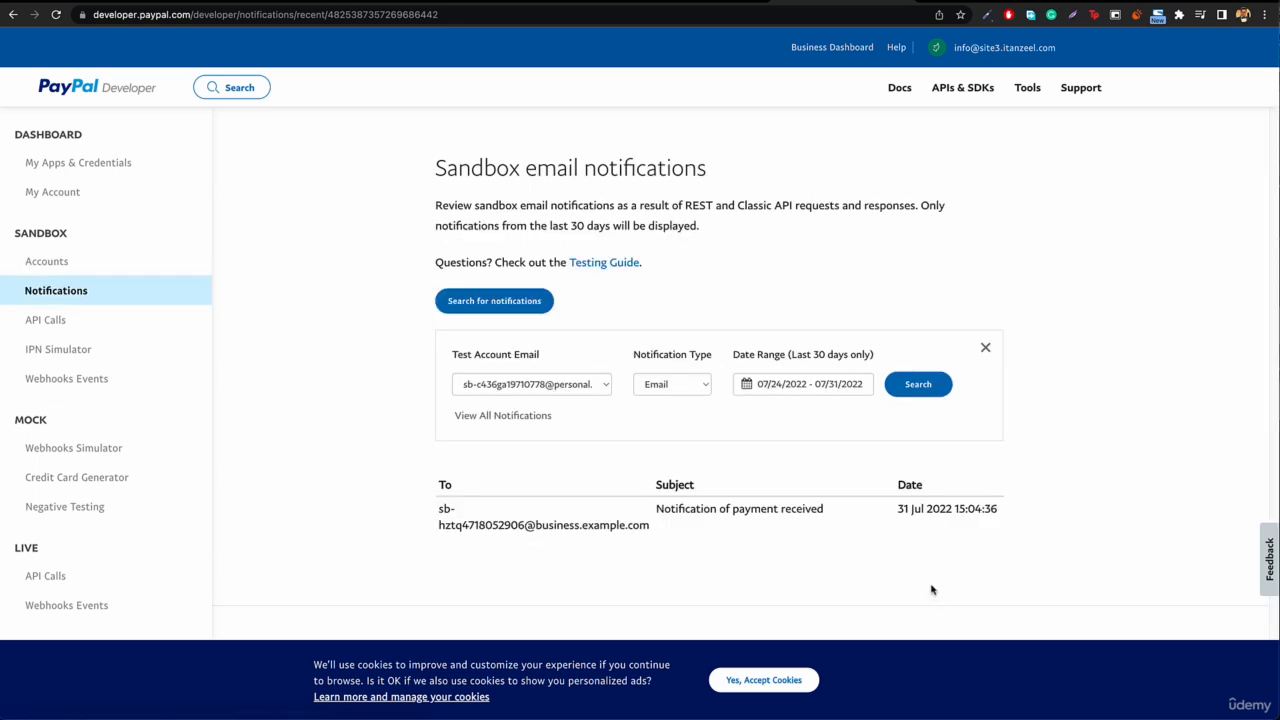
Step: Open the "Notification of payment received" email, read the transaction details, close it and return to the sandbox accounts list
left_click(738, 512)
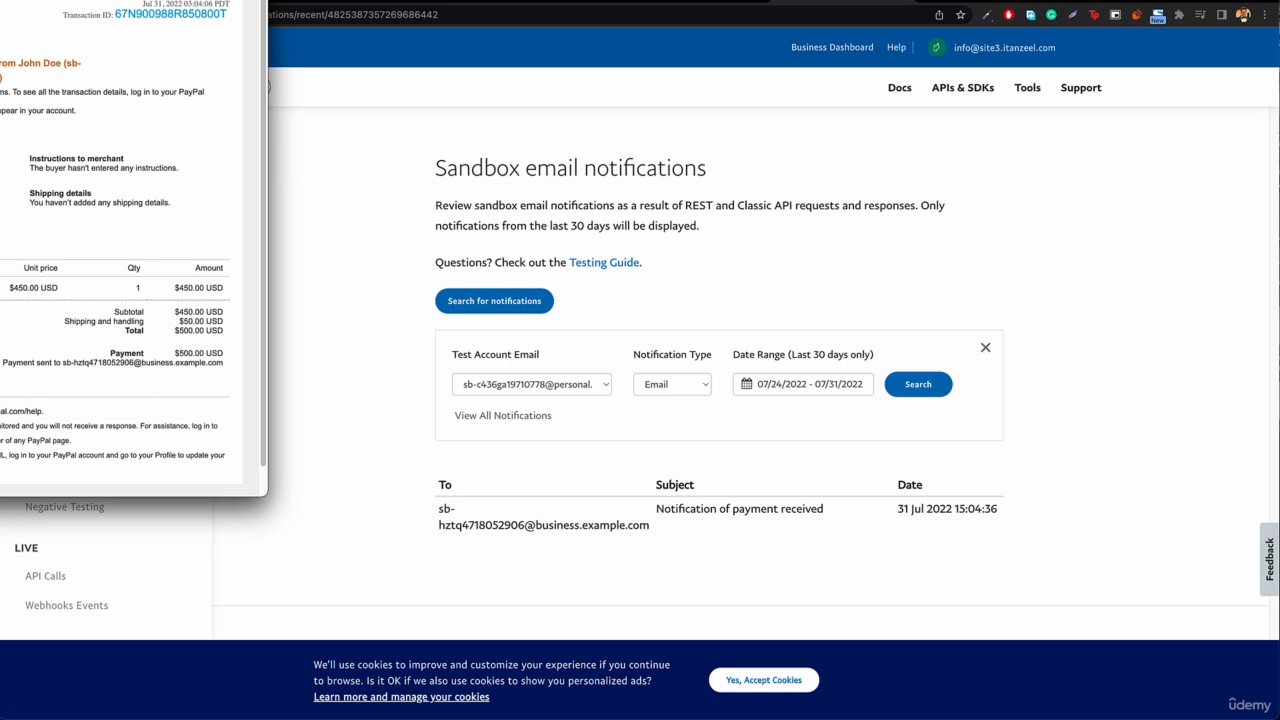
left_click_drag(0, 0, 279, 39)
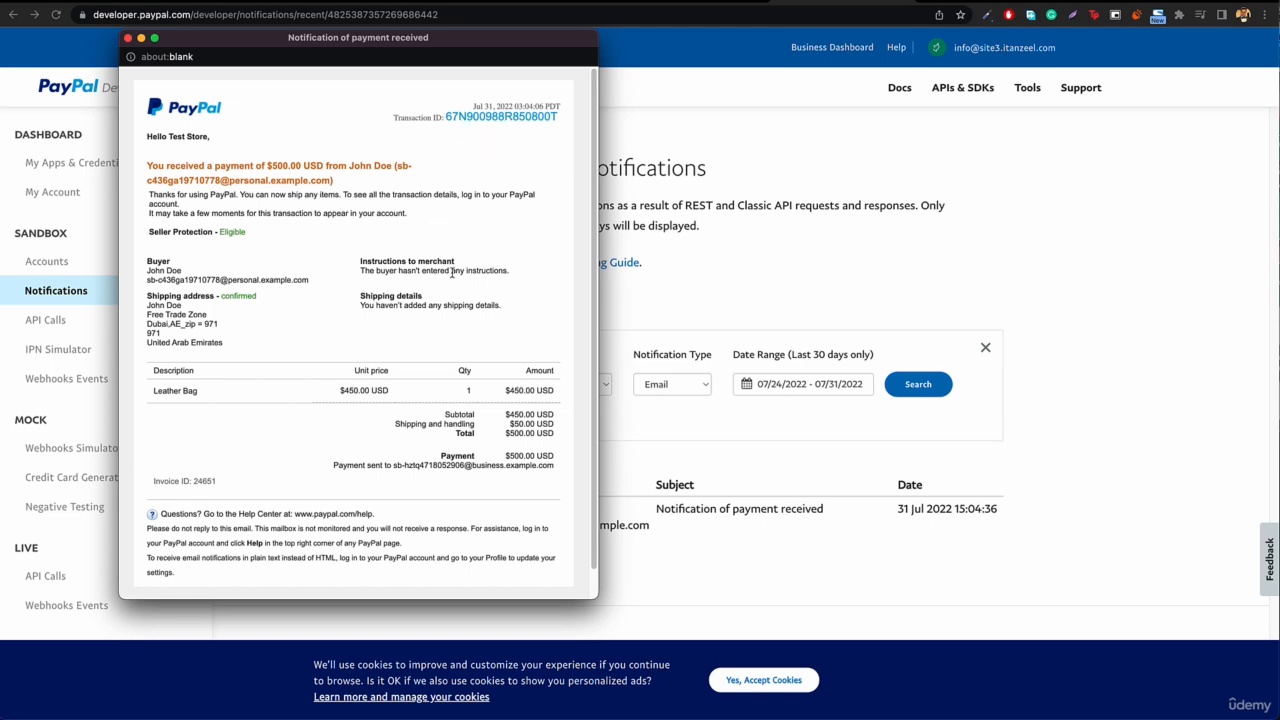
left_click(128, 38)
left_click(75, 268)
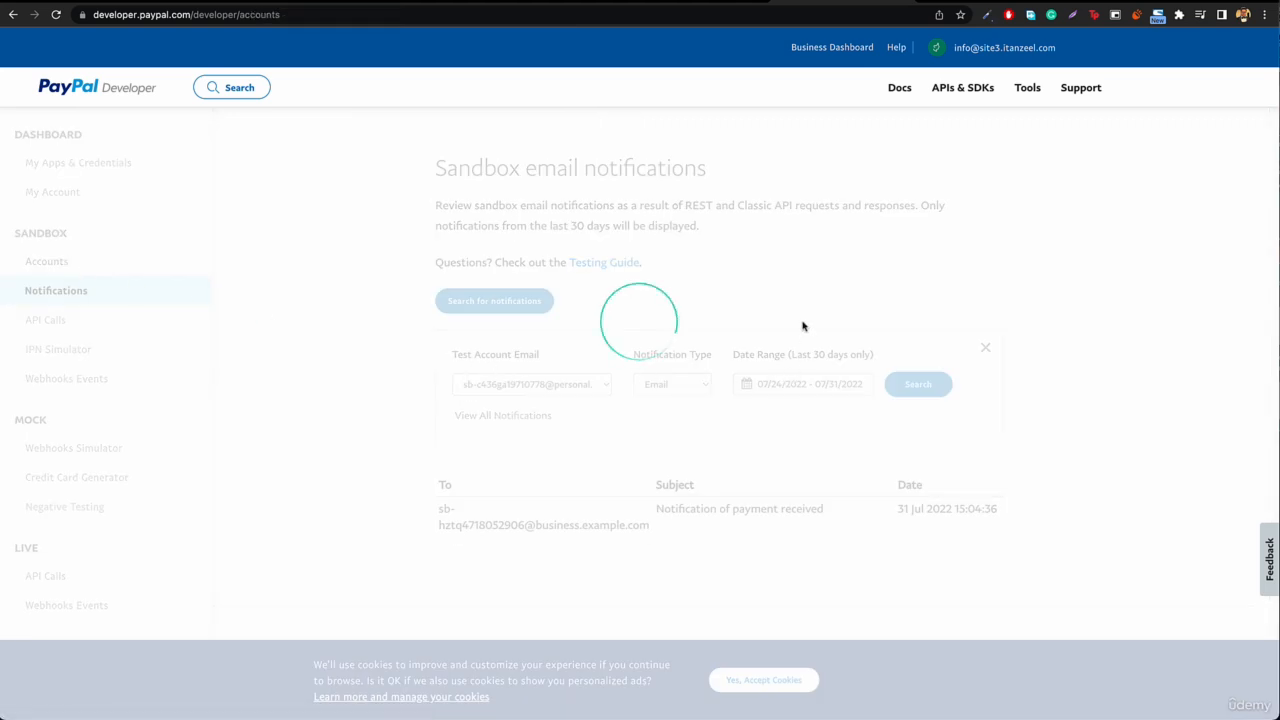
Step: Return to the PayPal Express settings in WooCommerce and set the Environment to Live mode
left_click(635, 2)
scroll(478, 363, "down", 5)
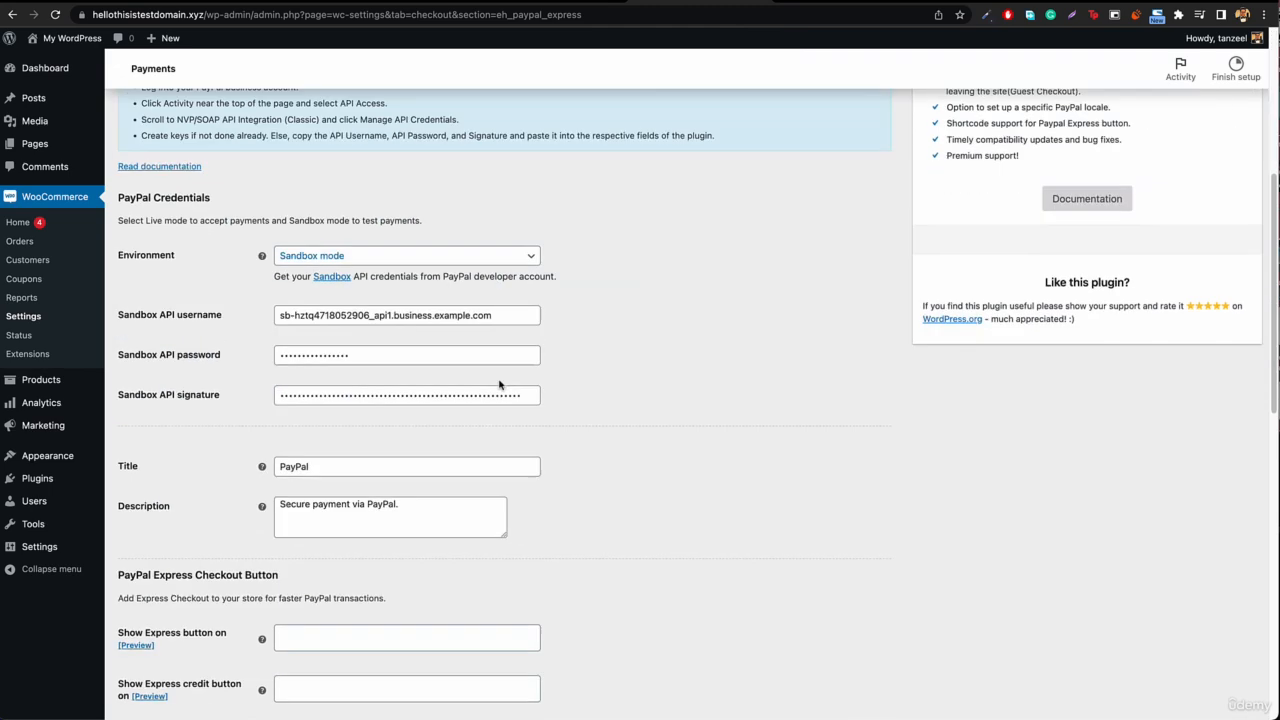
left_click(388, 259)
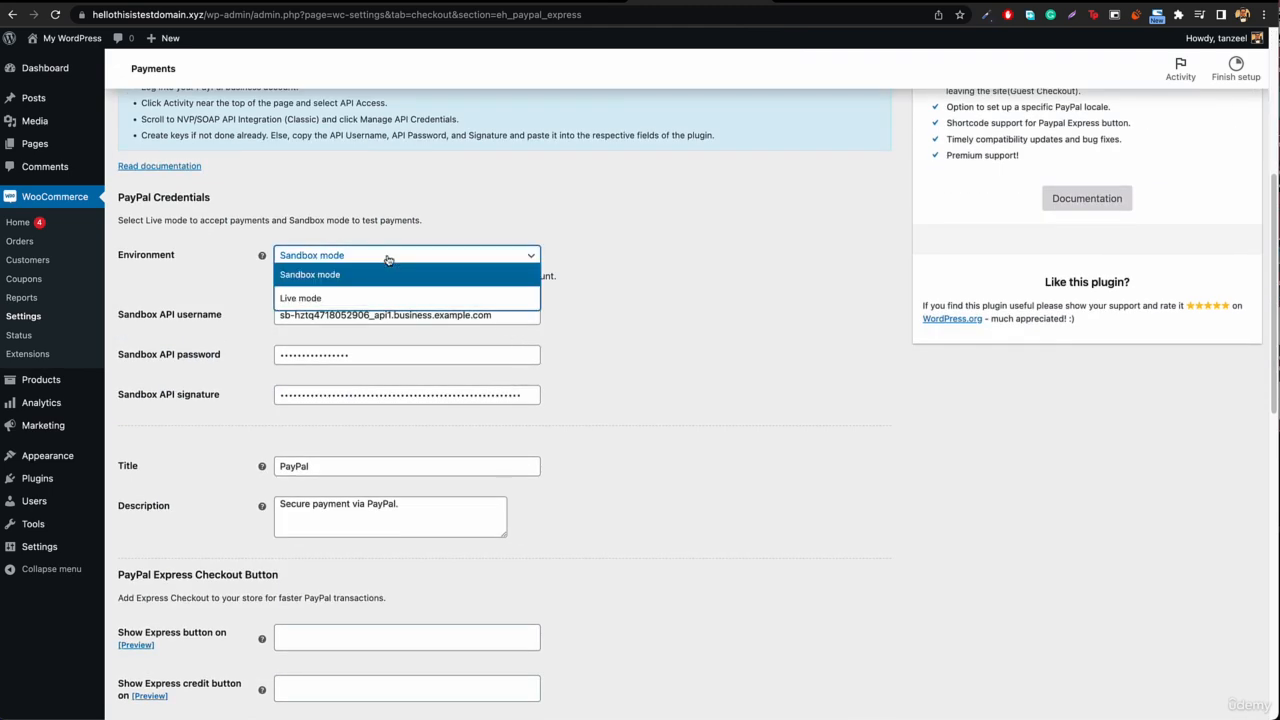
left_click(358, 300)
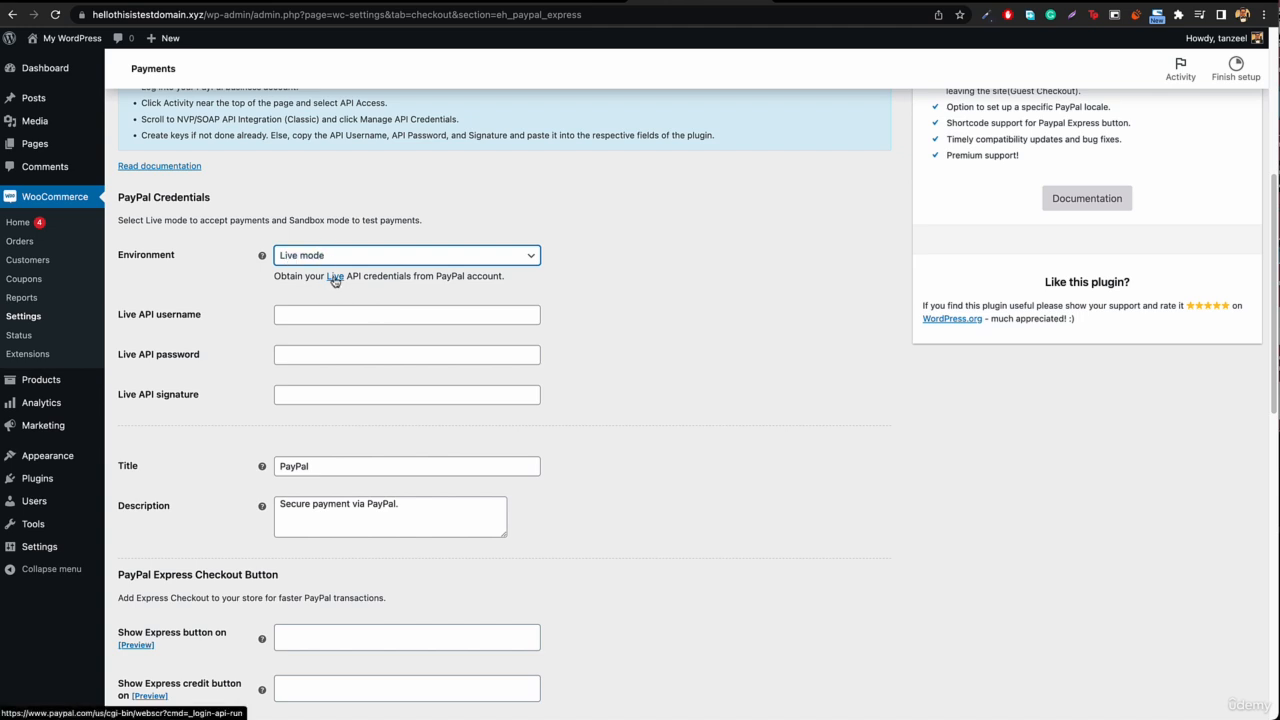
Step: Open PayPal's page for obtaining Live API credentials, return to the PayPal Express settings and look over the page
left_click(335, 281)
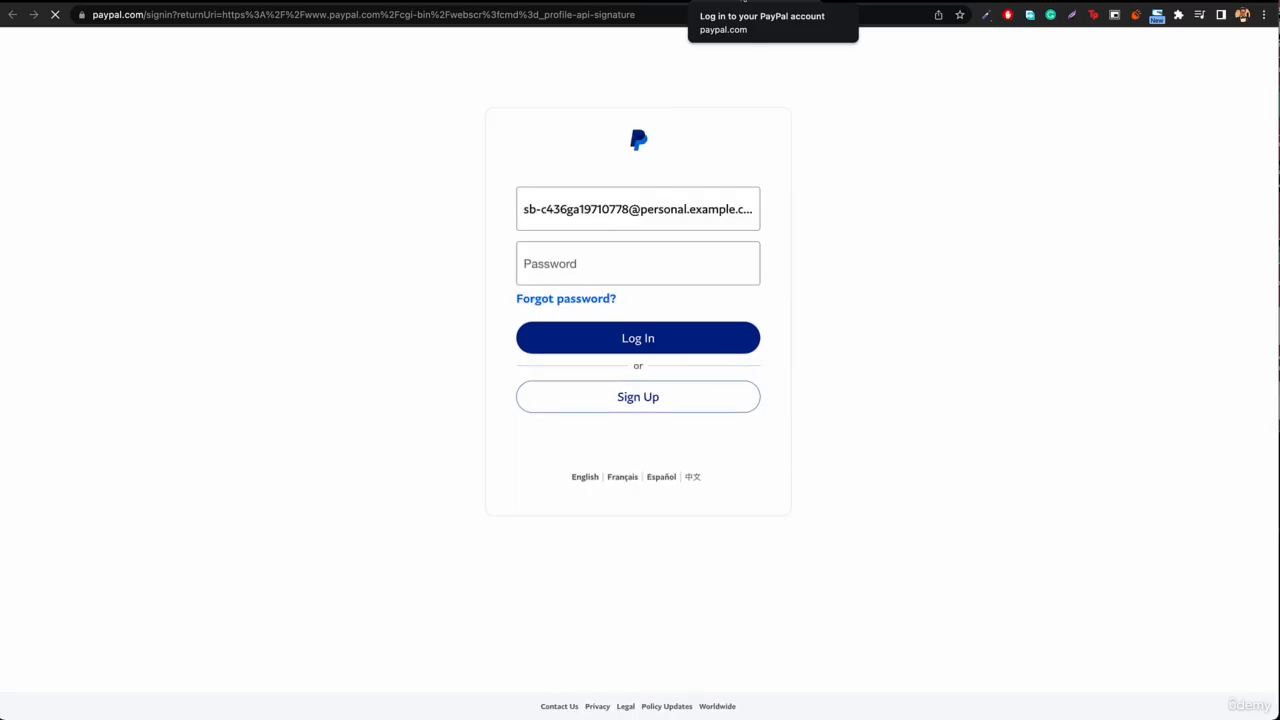
left_click(652, 1)
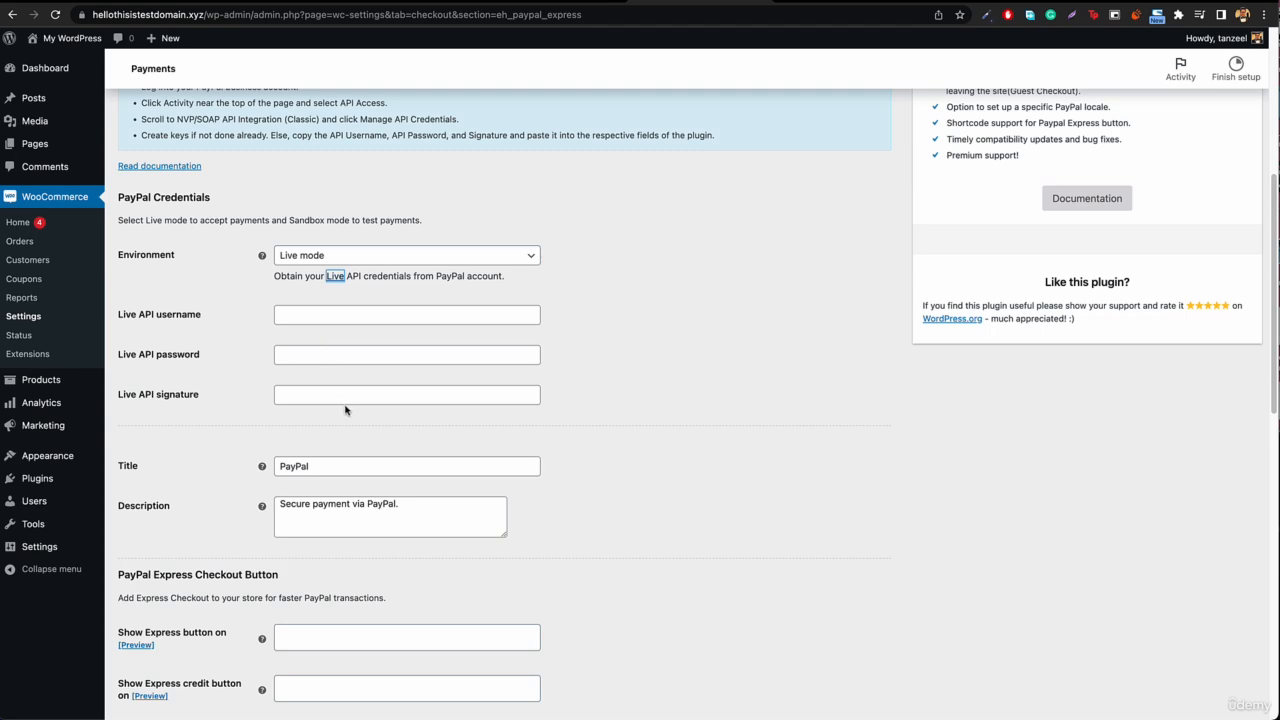
scroll(346, 410, "down", 6)
scroll(368, 407, "up", 10)
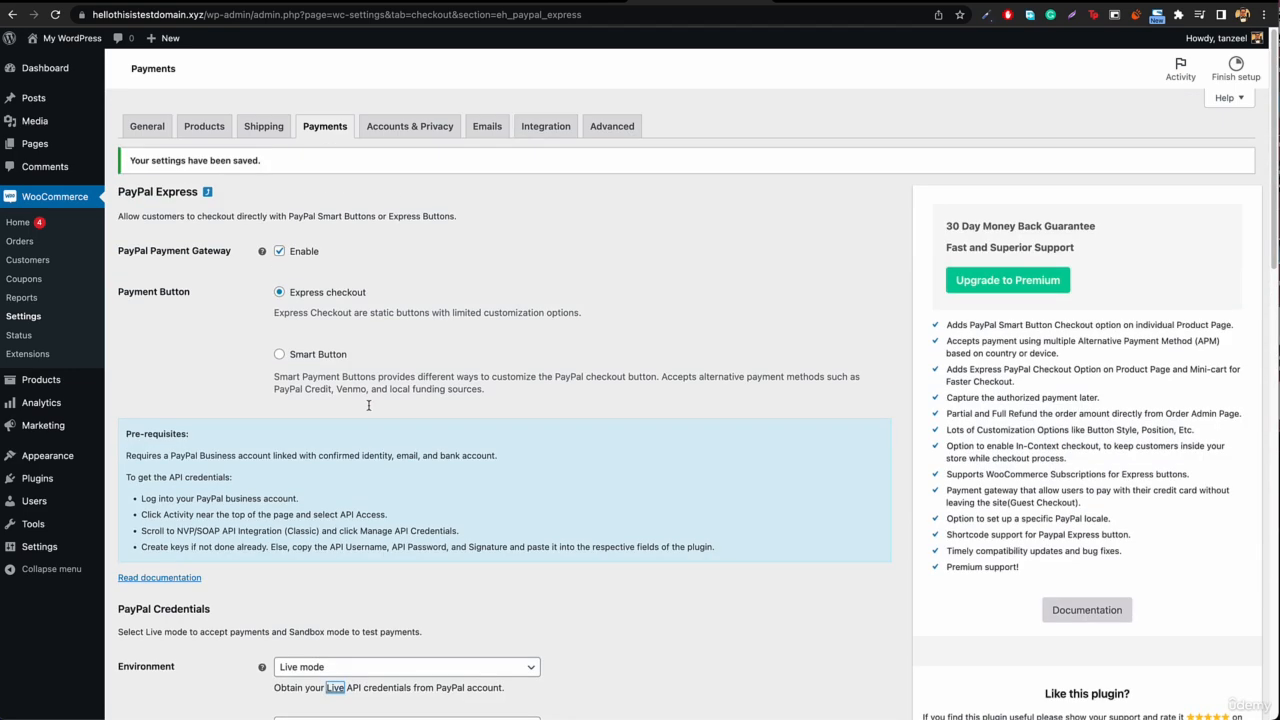